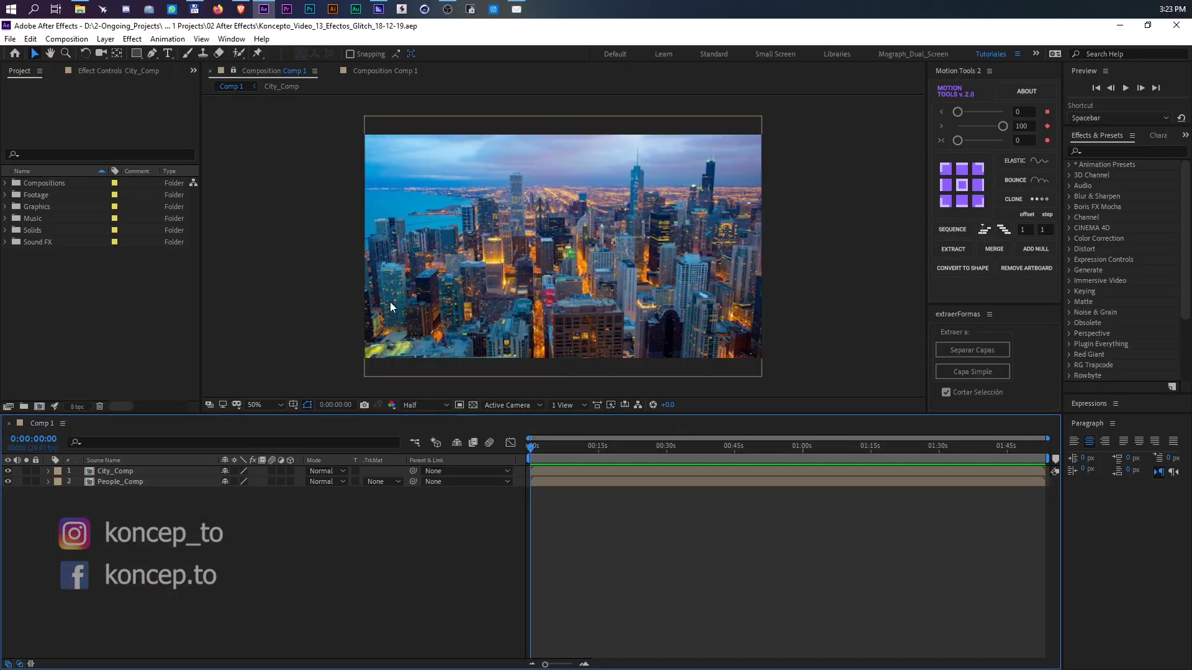
- Create a new black solid layer in Comp 1
left_click(106, 38)
mouse_move(114, 58)
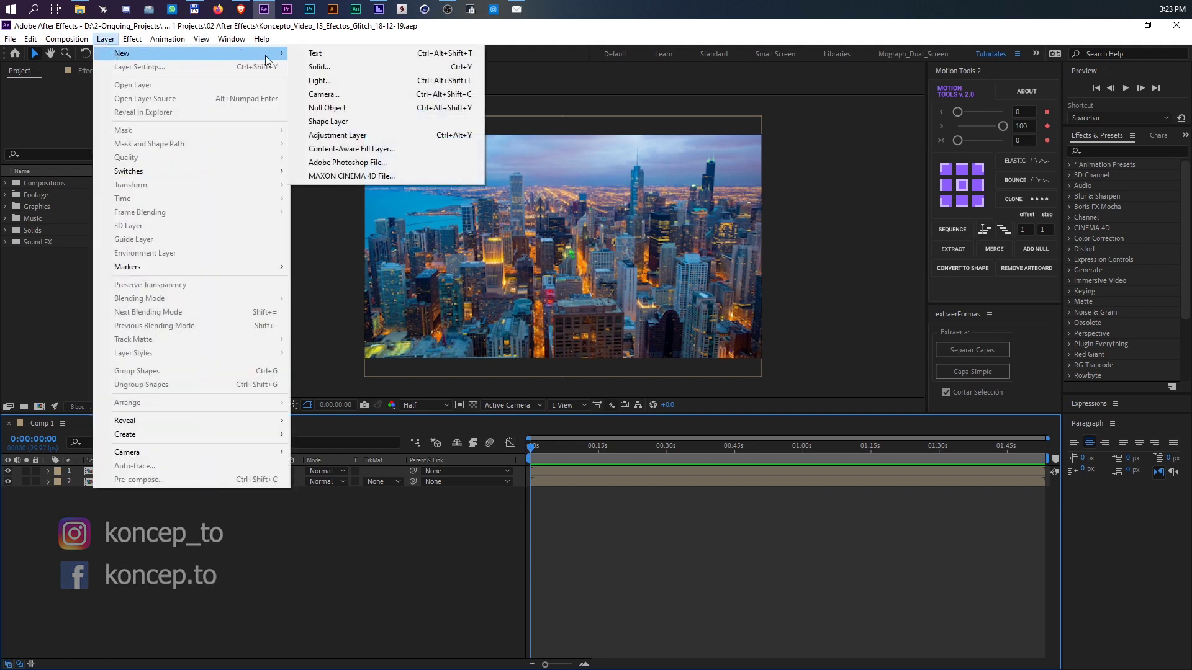
left_click(323, 67)
left_click(583, 398)
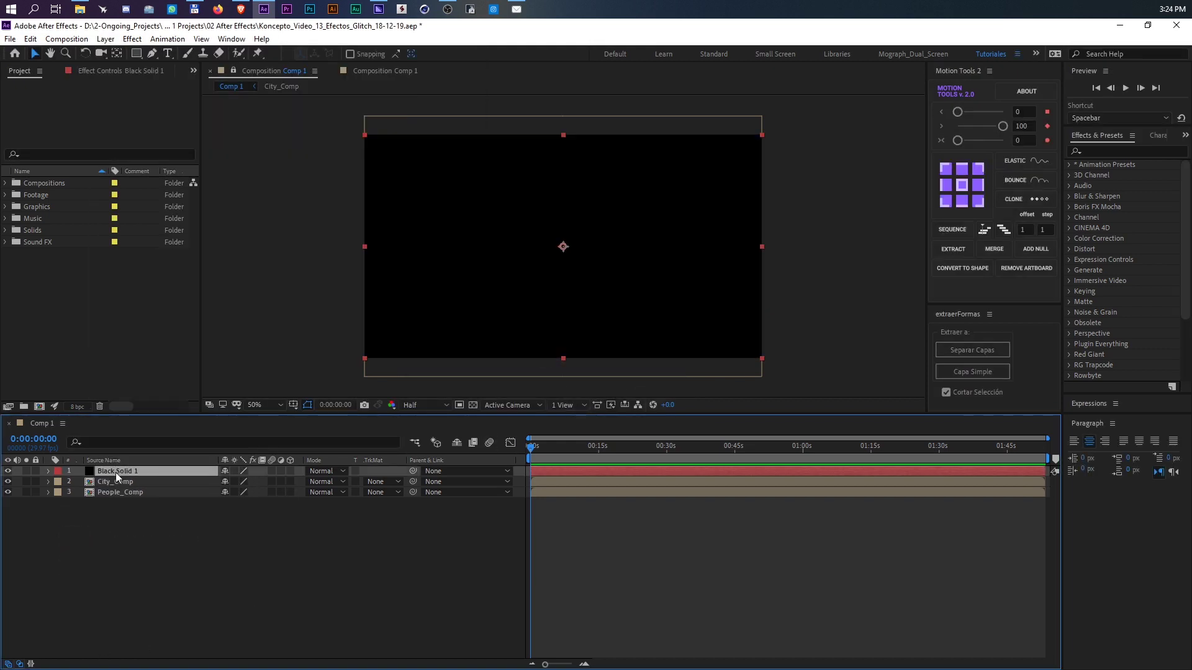
- Search 'fract' in Effects & Presets and apply Fractal Noise to the black solid
key("F3")
key("ctrl+5")
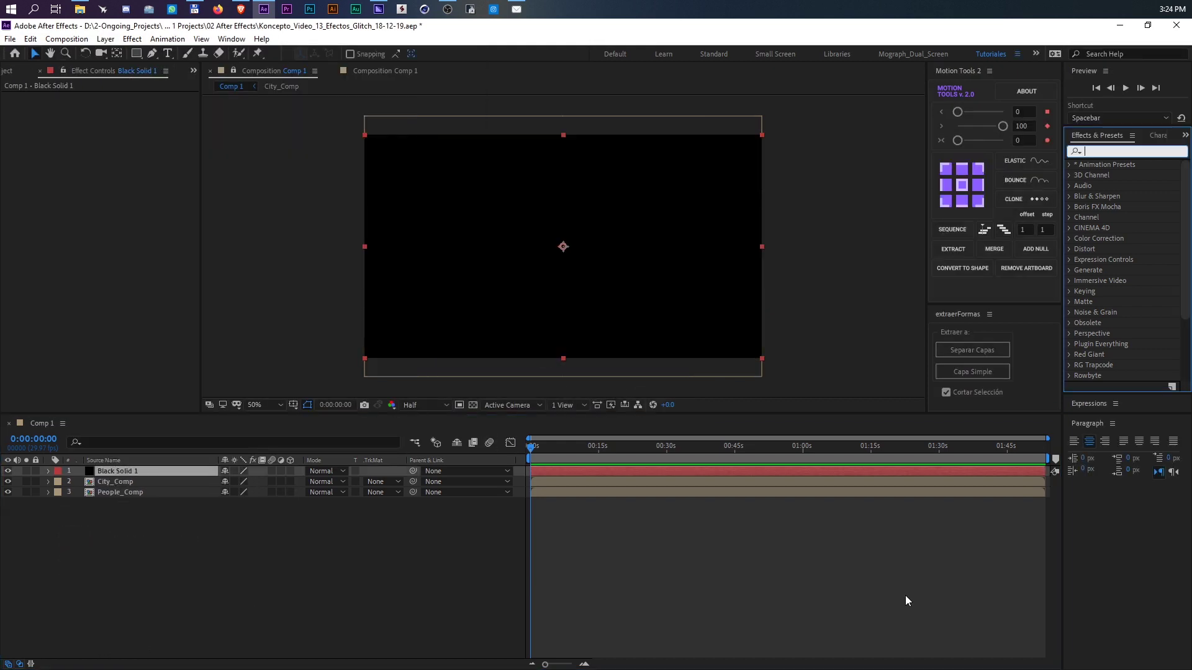
type("fras")
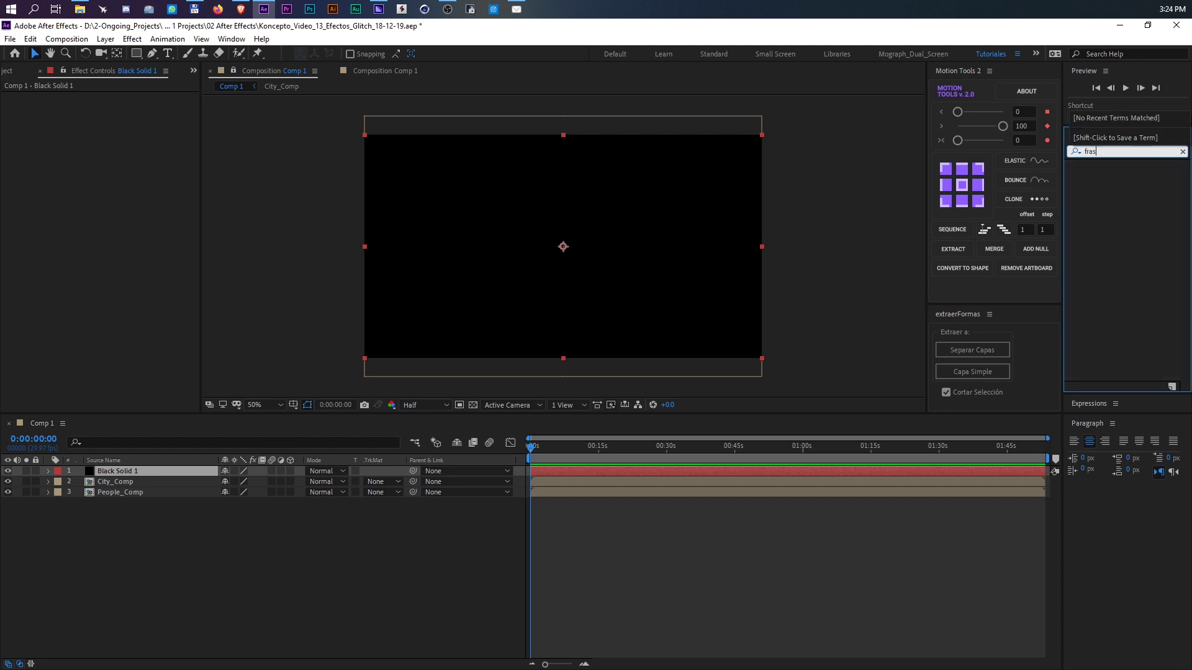
key("BackSpace")
type("ct")
left_click_drag(1123, 247, 535, 267)
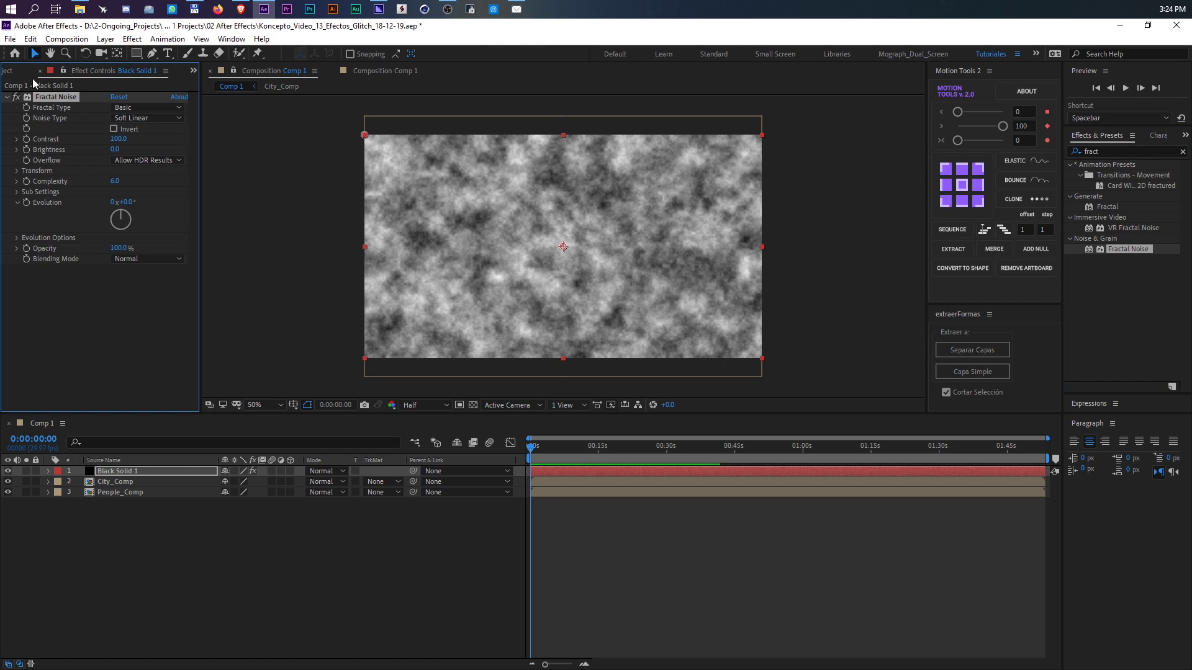
- Set Fractal Noise to Block noise type, Contrast 200 and Brightness -93
left_click(140, 118)
left_click(142, 132)
left_click(119, 139)
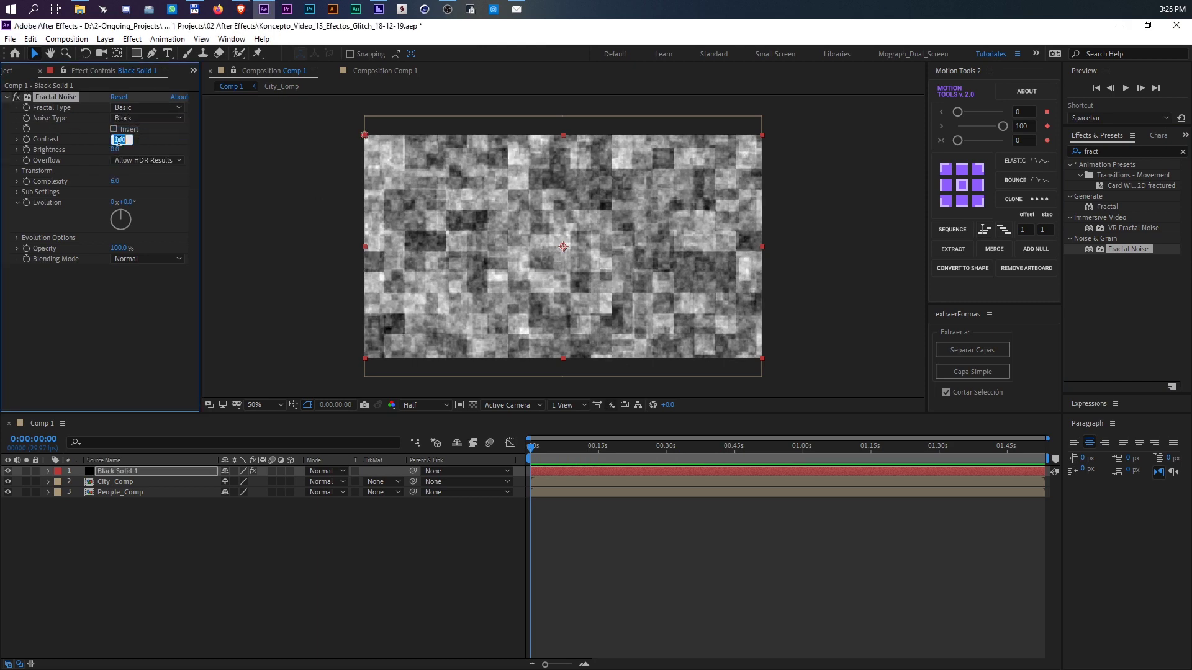
type("200")
key("Return")
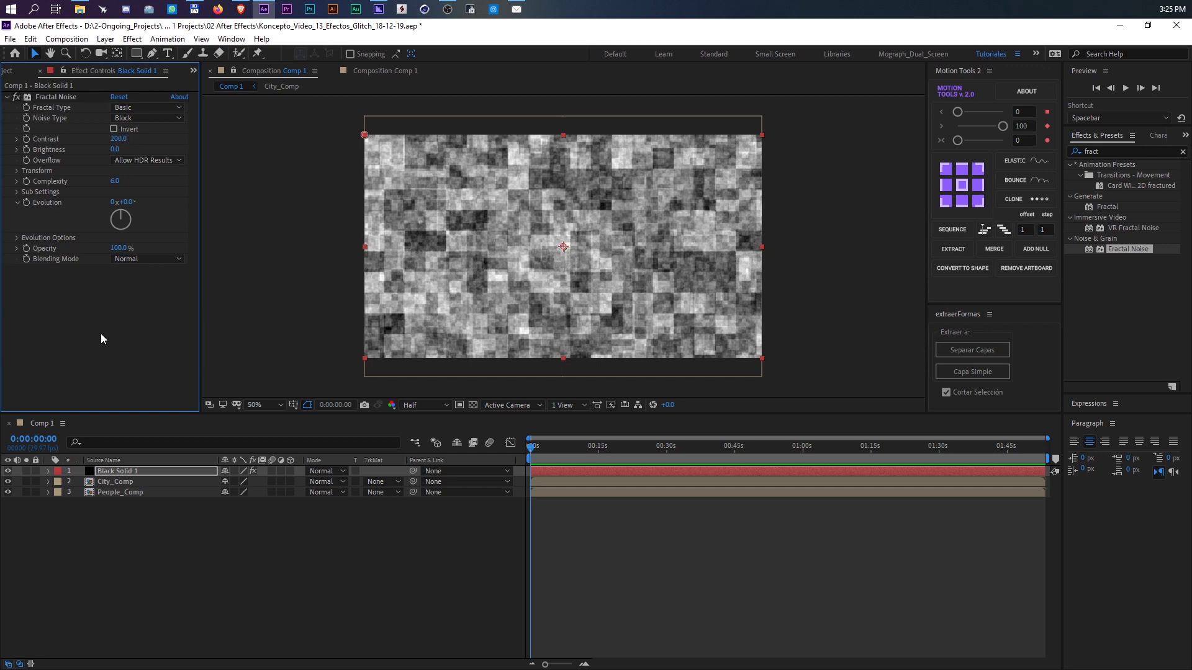
left_click(118, 151)
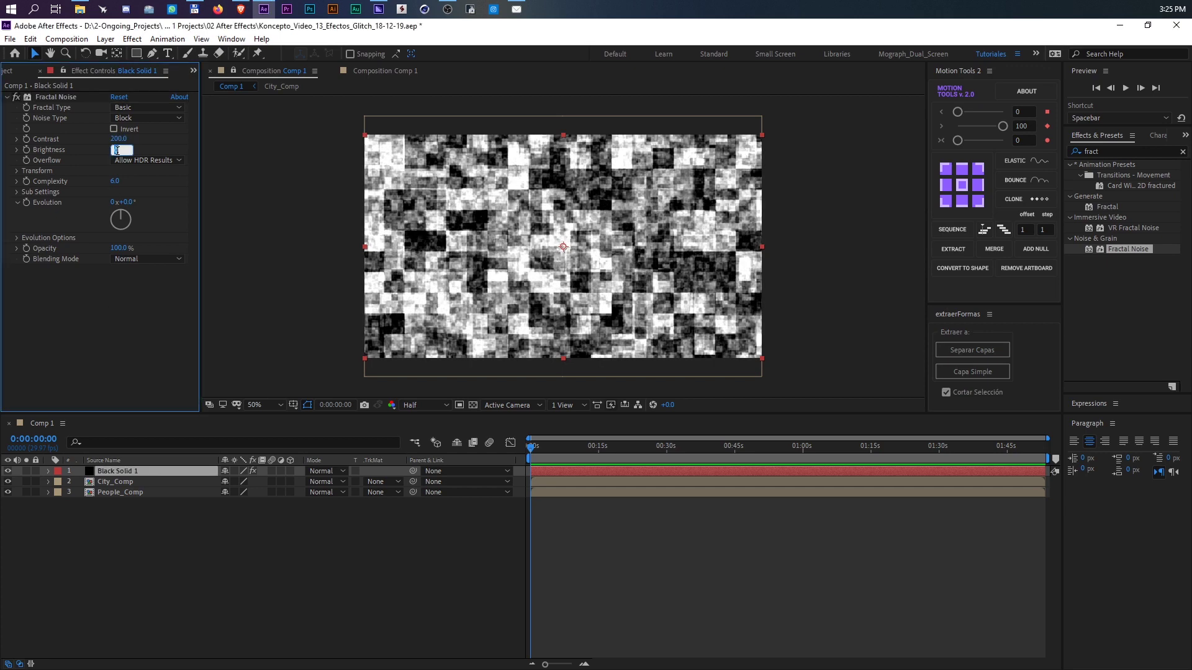
type("-10")
key("Return")
left_click_drag(118, 149, 127, 150)
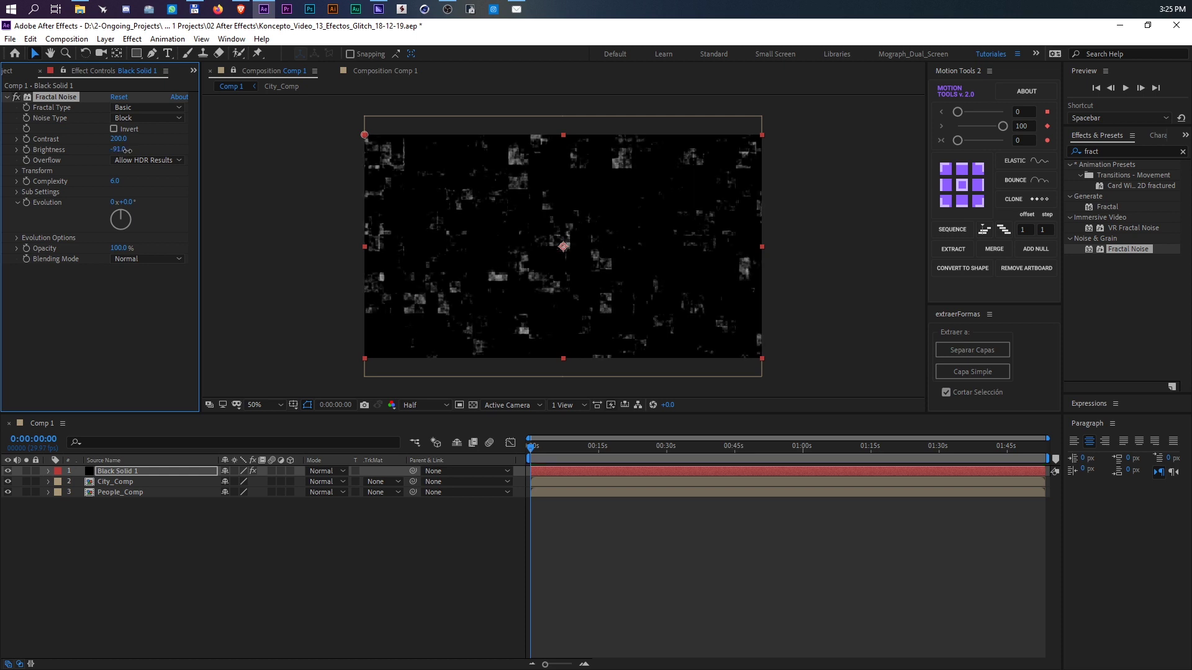
- Turn off Uniform Scaling and raise the noise Scale Width to 783
left_click(17, 171)
left_click(28, 202)
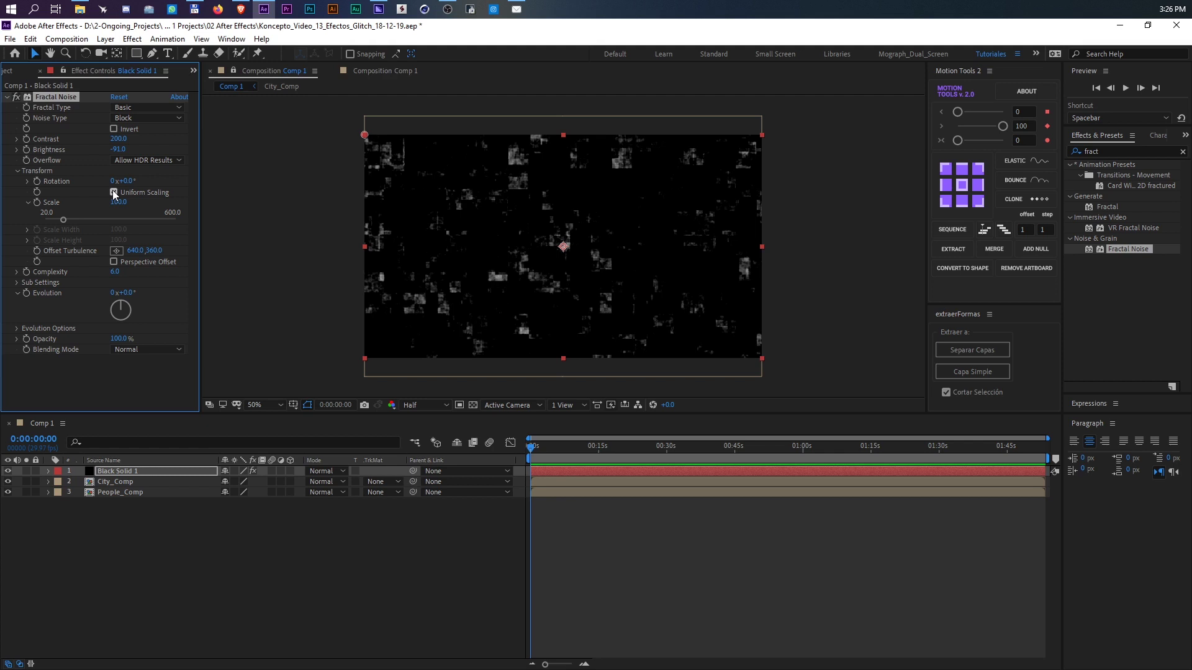
left_click(114, 193)
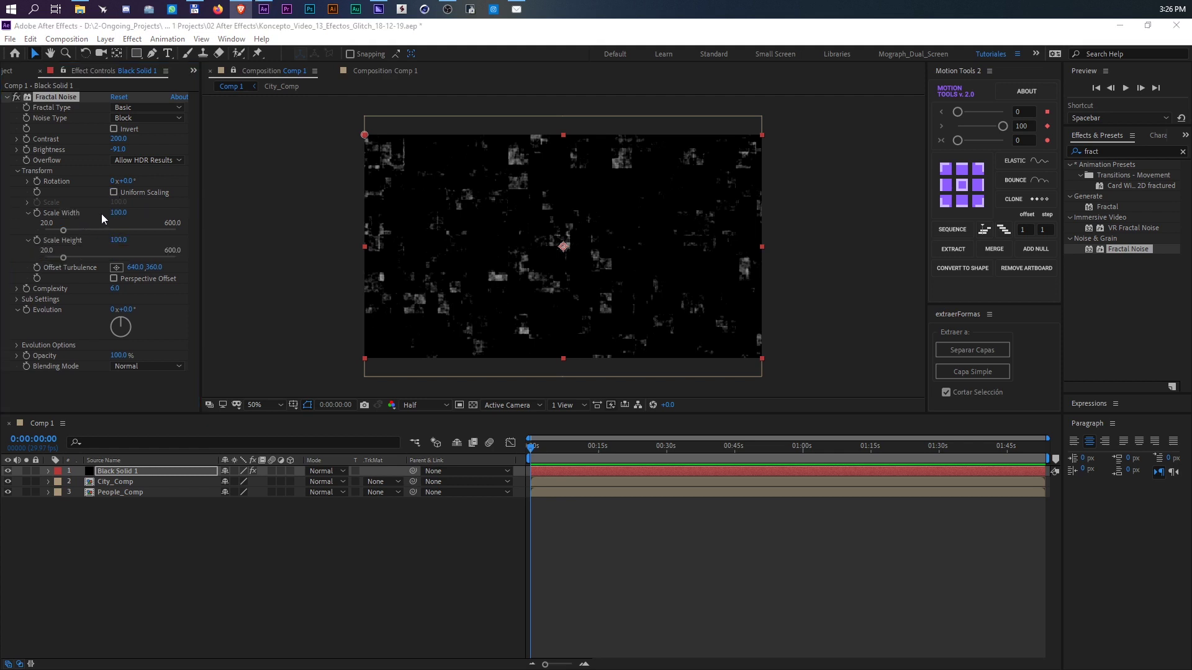
mouse_move(118, 212)
left_mouse_down()
mouse_move(231, 214)
mouse_move(116, 297)
mouse_move(100, 289)
mouse_move(124, 289)
left_mouse_up()
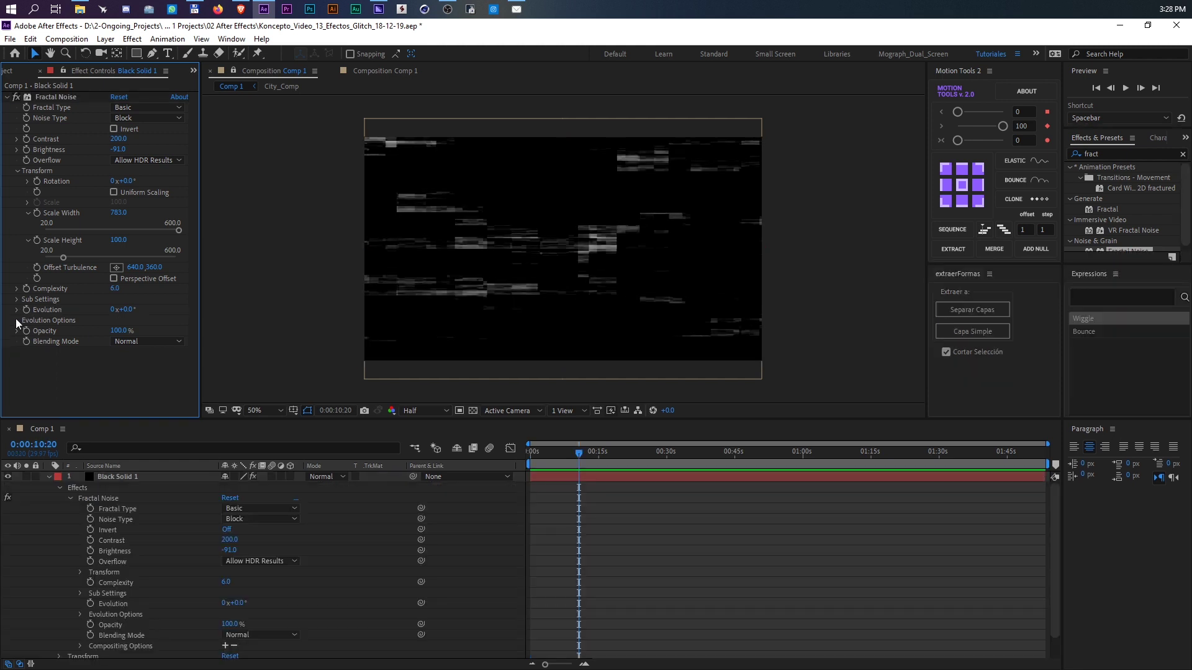
left_click(17, 318)
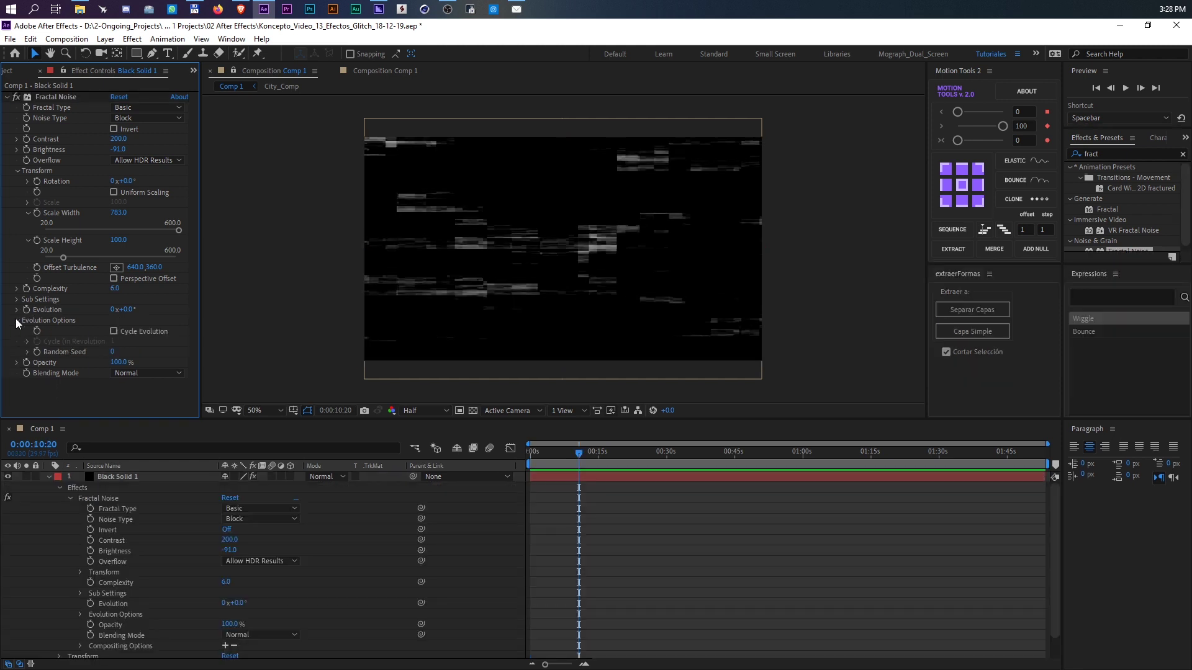
- Add the expression time*15 to Fractal Noise's Random Seed and preview the animated noise
left_click(36, 351, "alt")
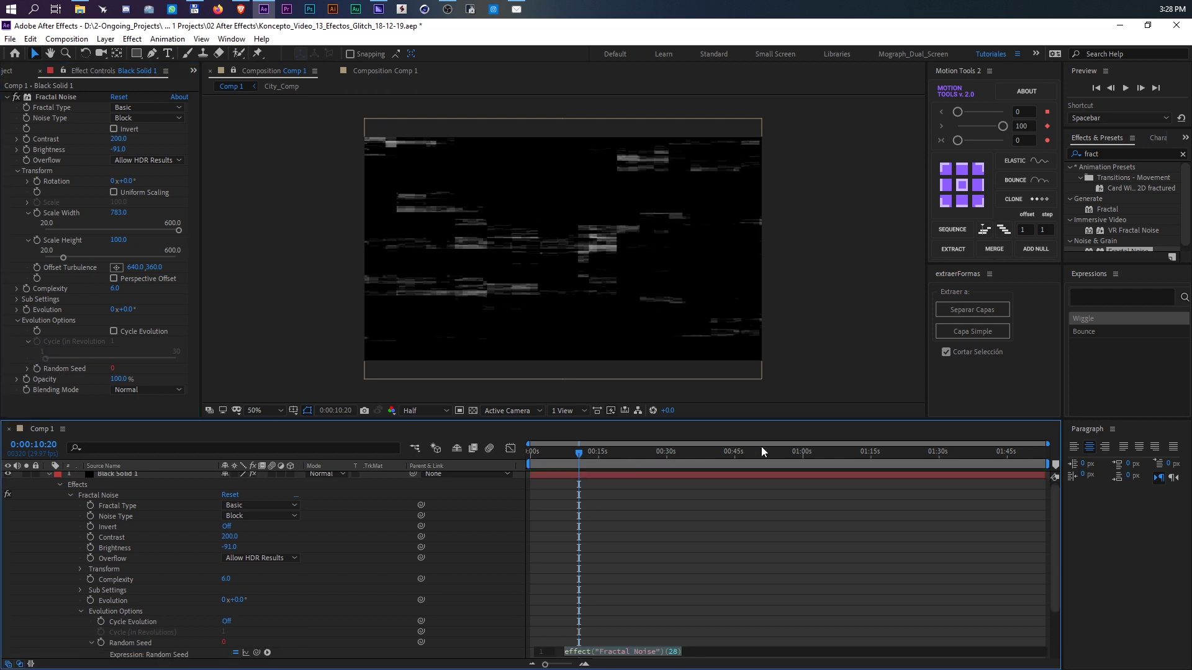
left_click_drag(807, 420, 807, 295)
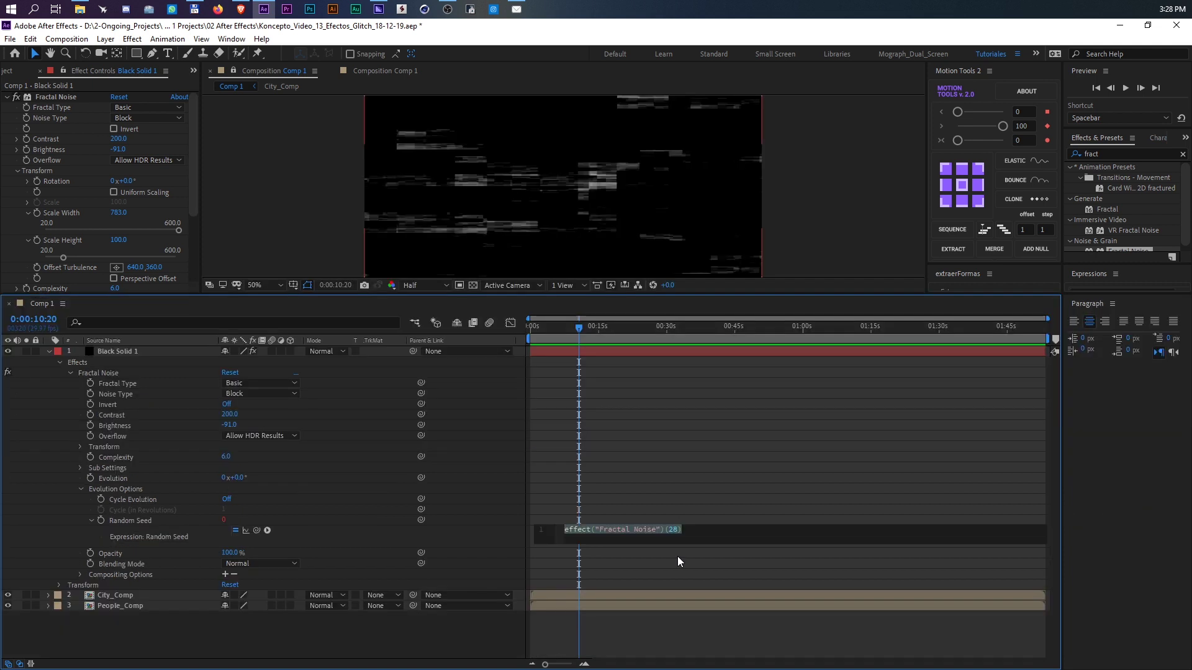
type("tim")
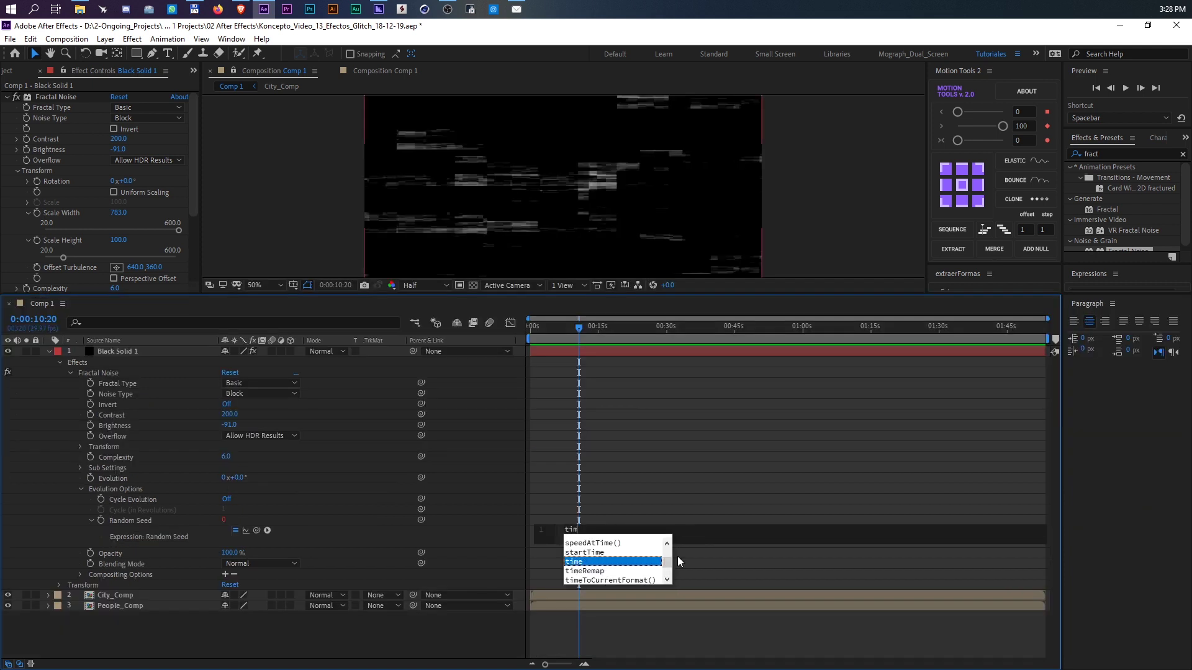
type("e*10")
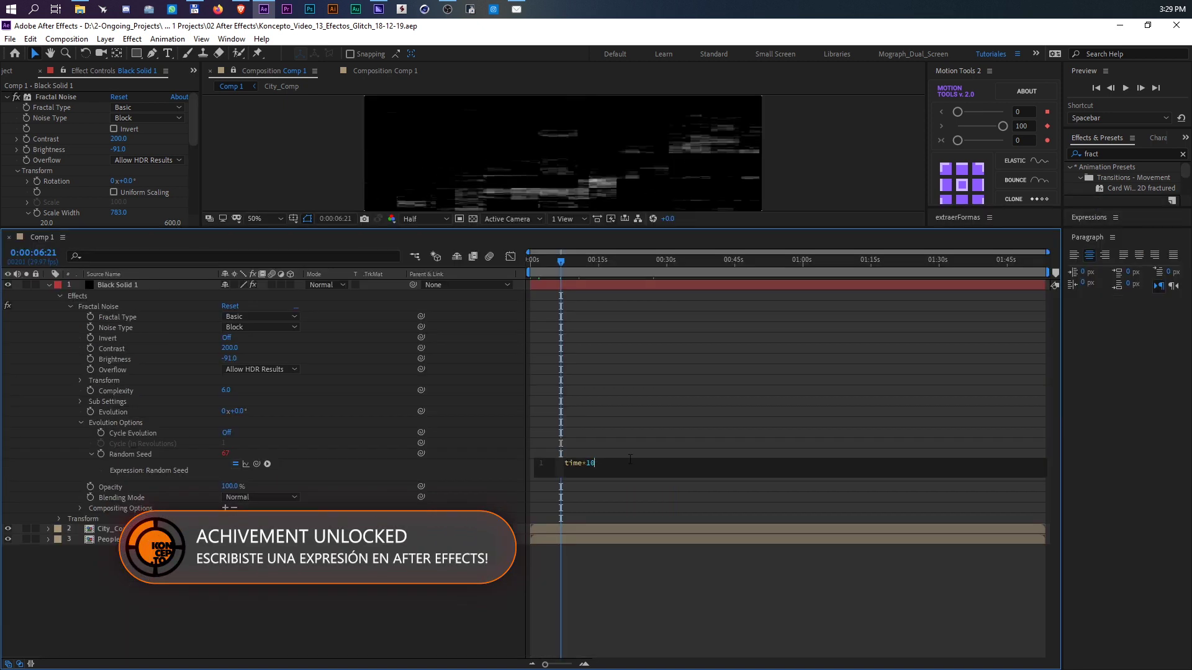
key("BackSpace")
type("5")
key("KP_Enter")
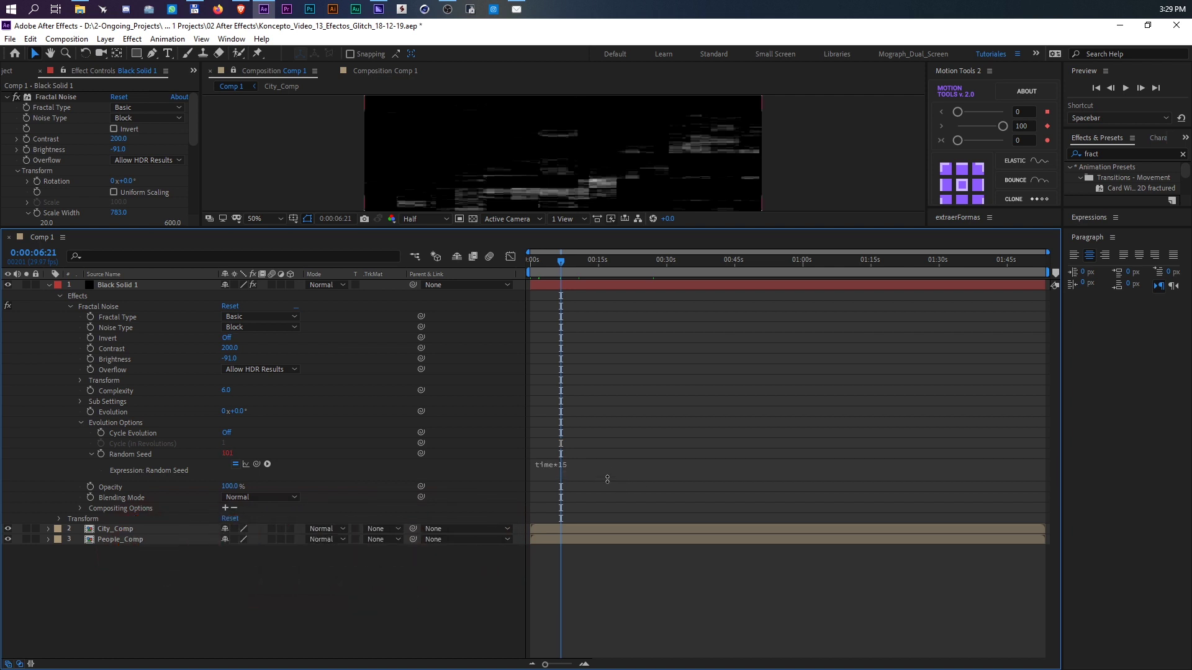
key("space")
left_click_drag(608, 228, 587, 457)
key("ctrl+grave")
left_click(155, 516)
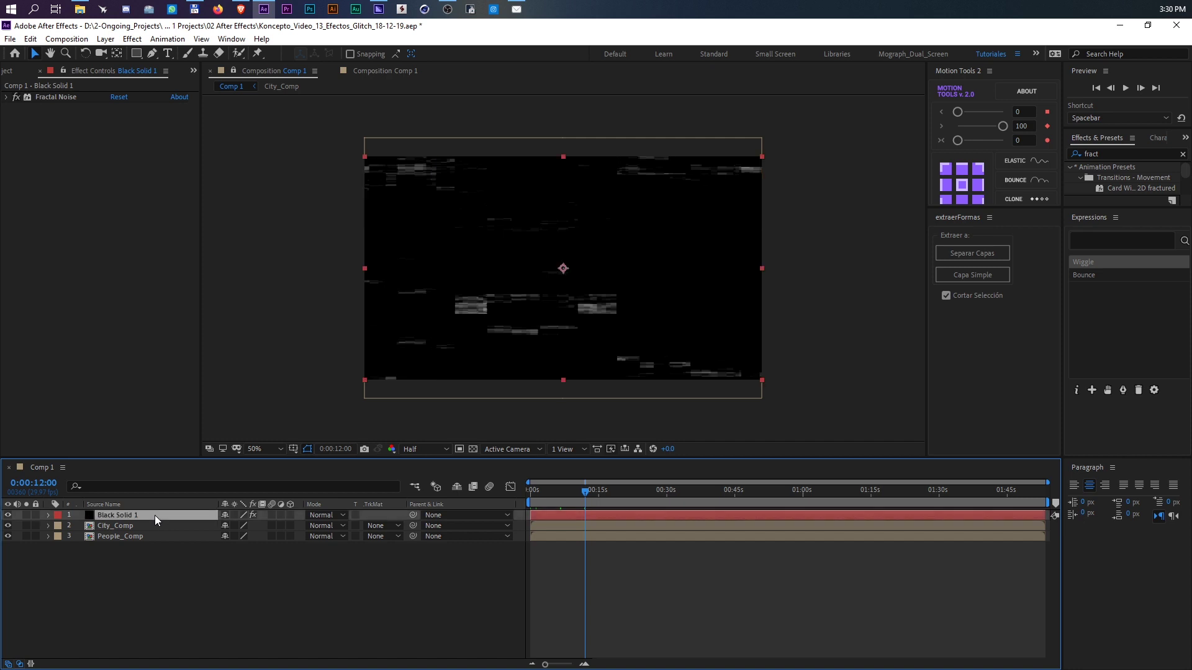
- Pre-compose Black Solid 1 as 'Glitch 1' and turn off its visibility
right_click(154, 515)
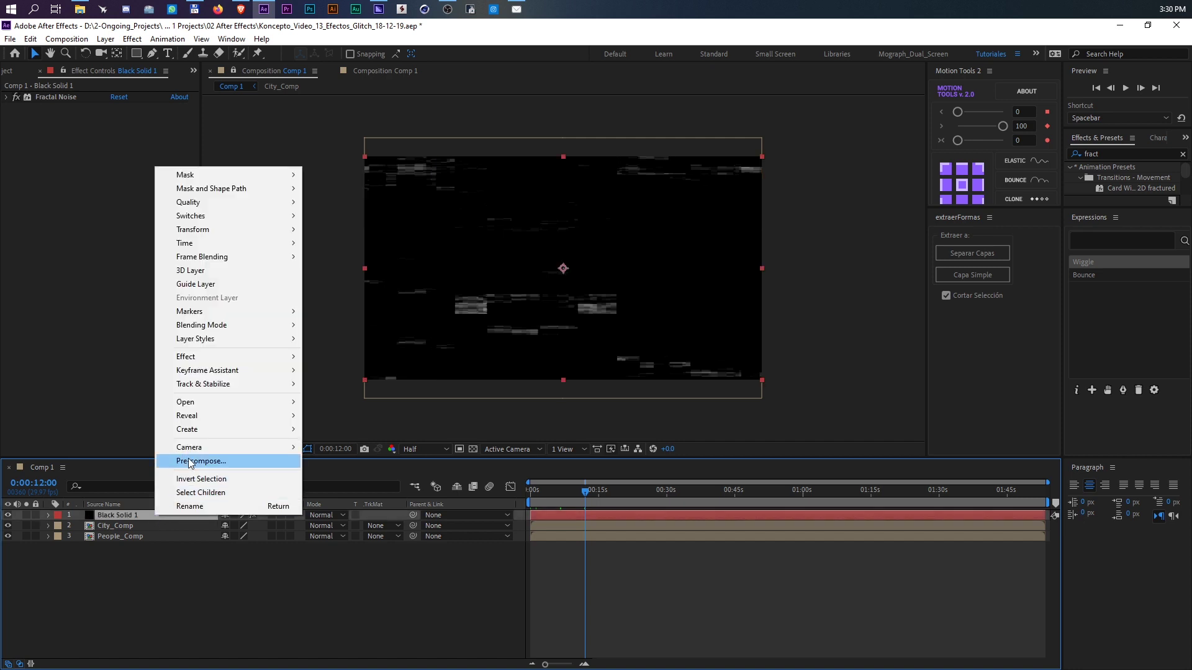
left_click(195, 461)
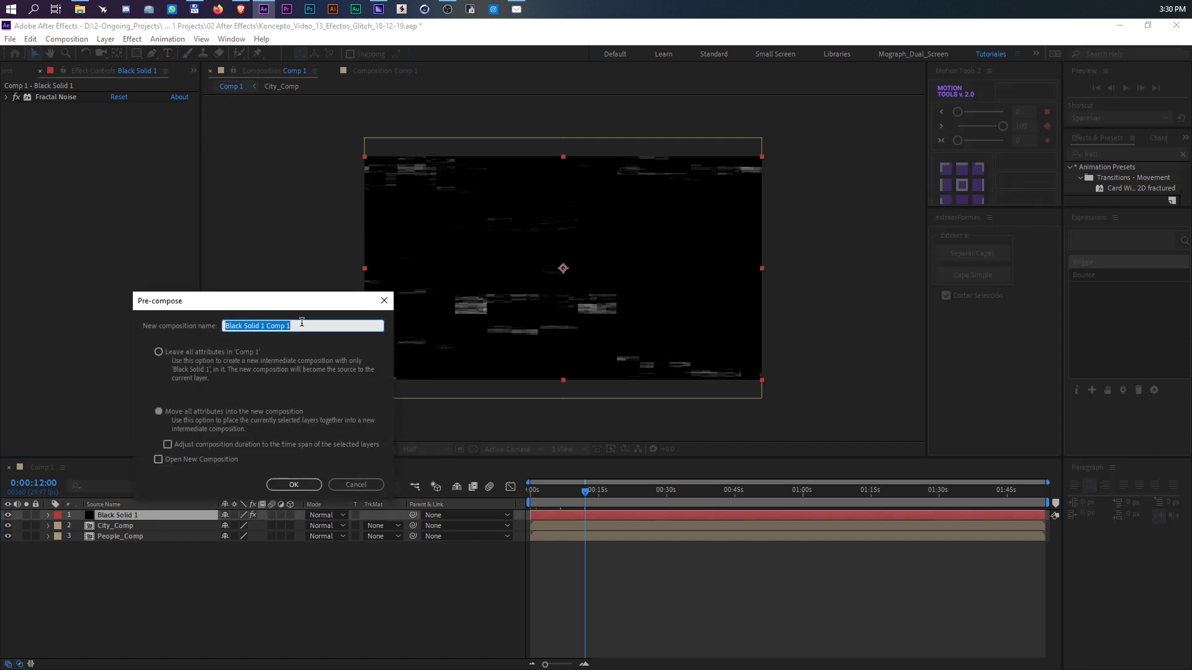
type("G")
left_click(287, 484)
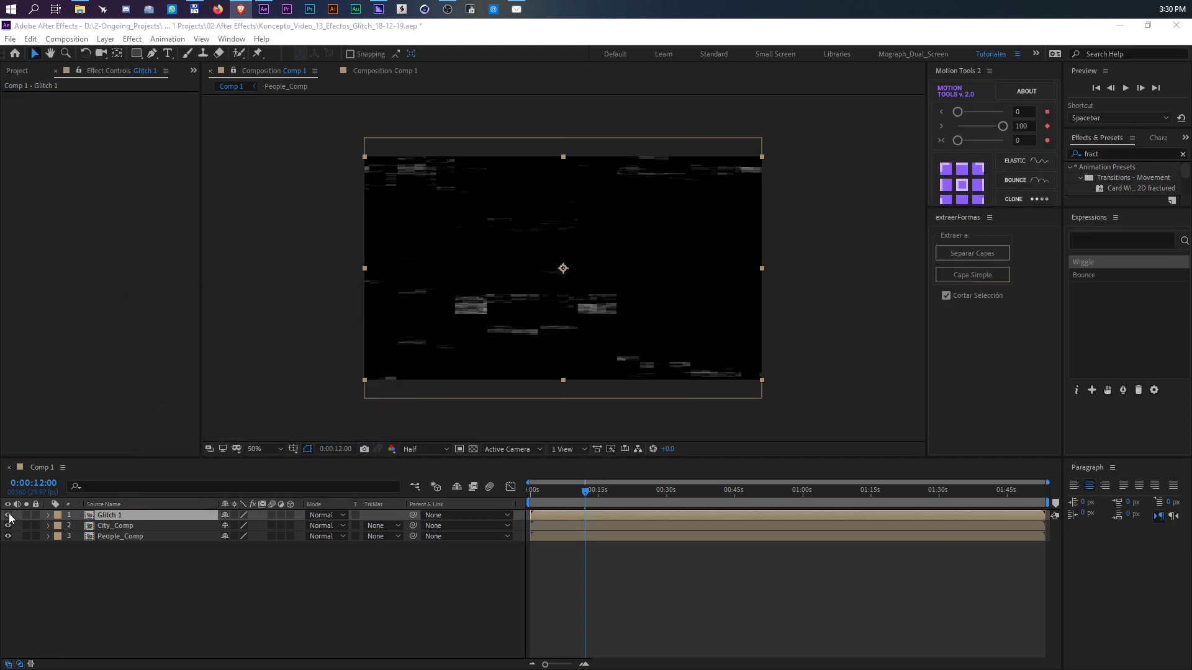
left_click(8, 516)
left_click(105, 38)
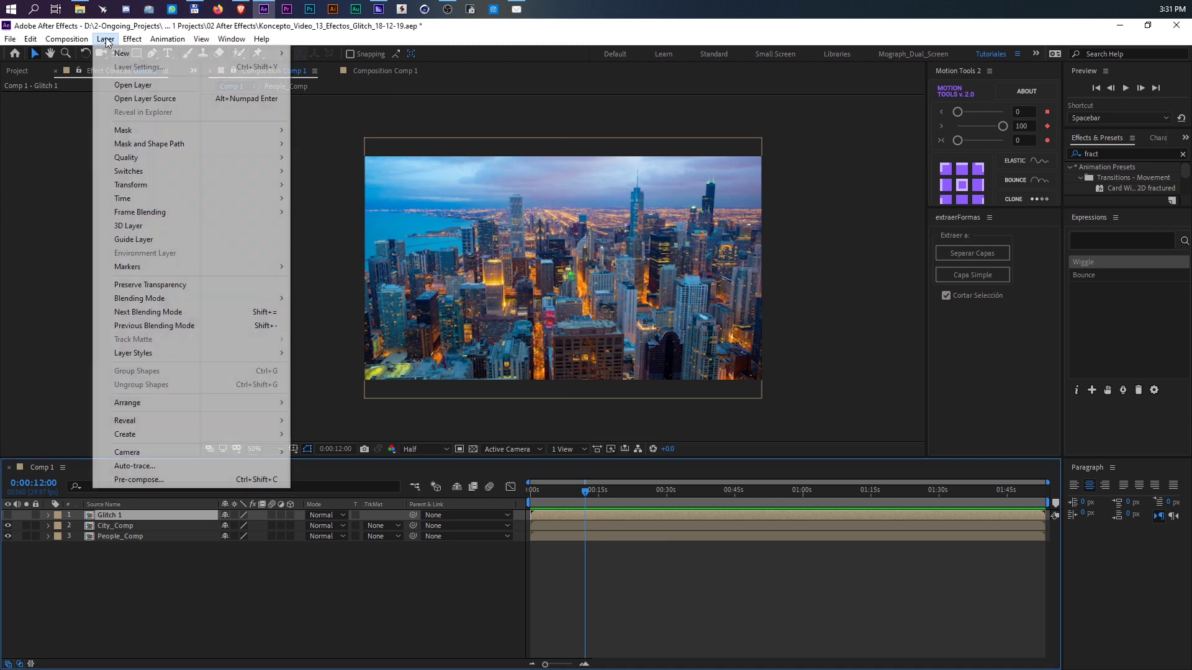
- Add an adjustment layer with Displacement Map using Glitch 1, max horizontal displacement 12
mouse_move(127, 55)
left_click(342, 137)
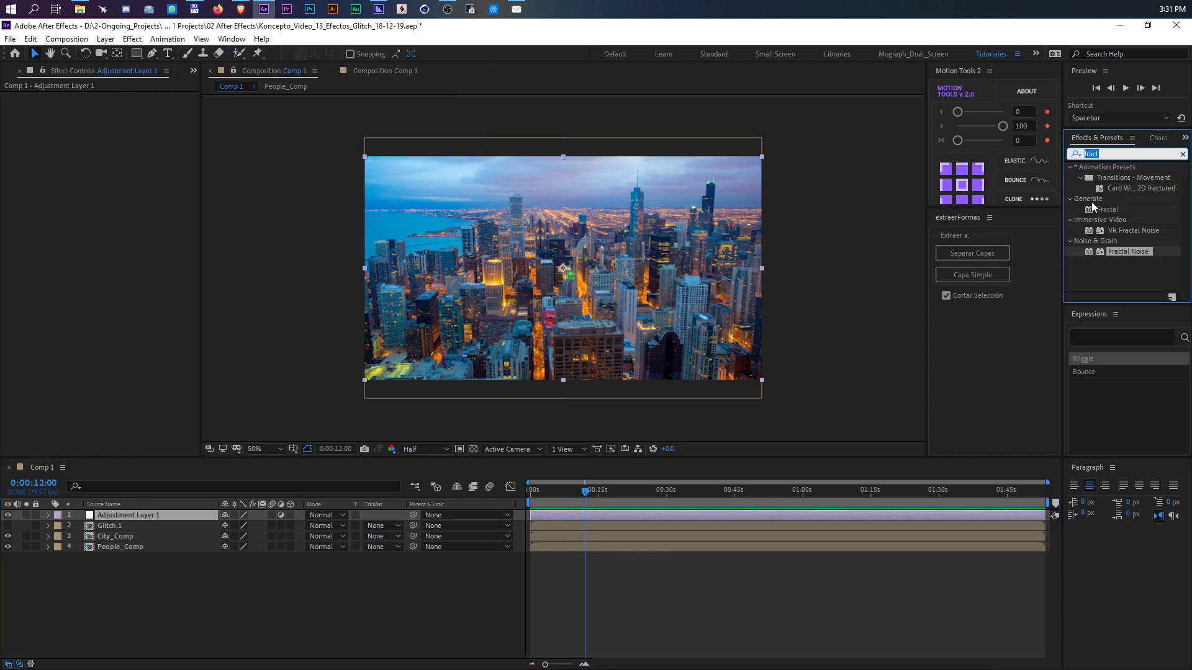
type("dis")
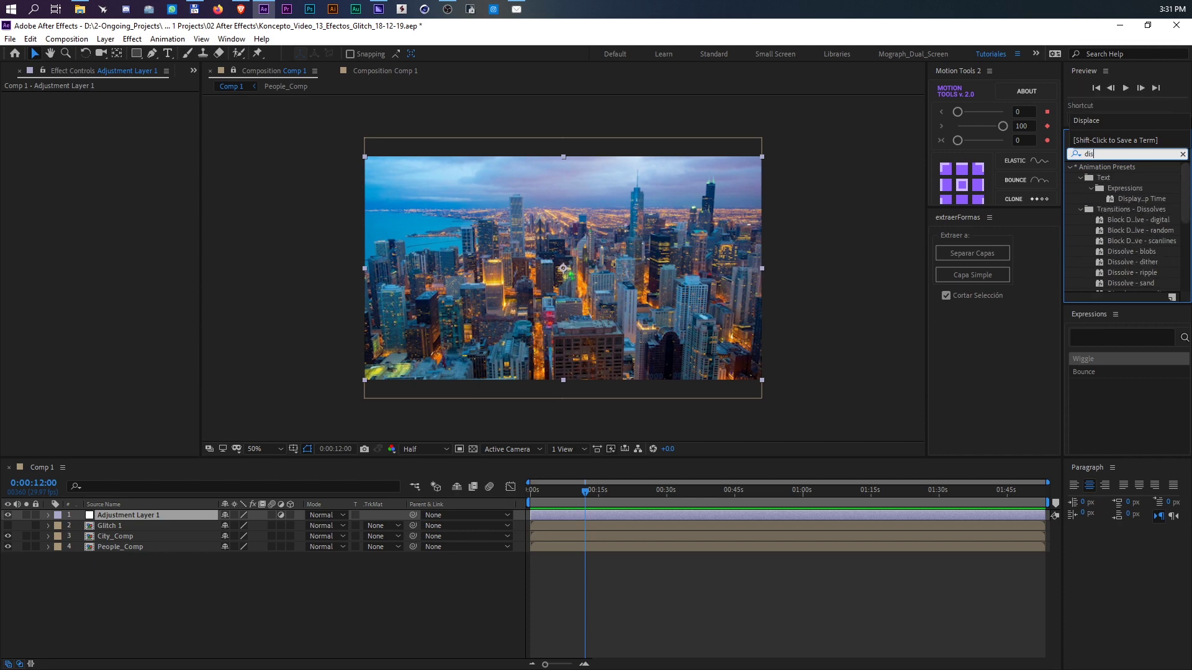
type("pl")
left_click_drag(1125, 219, 440, 206)
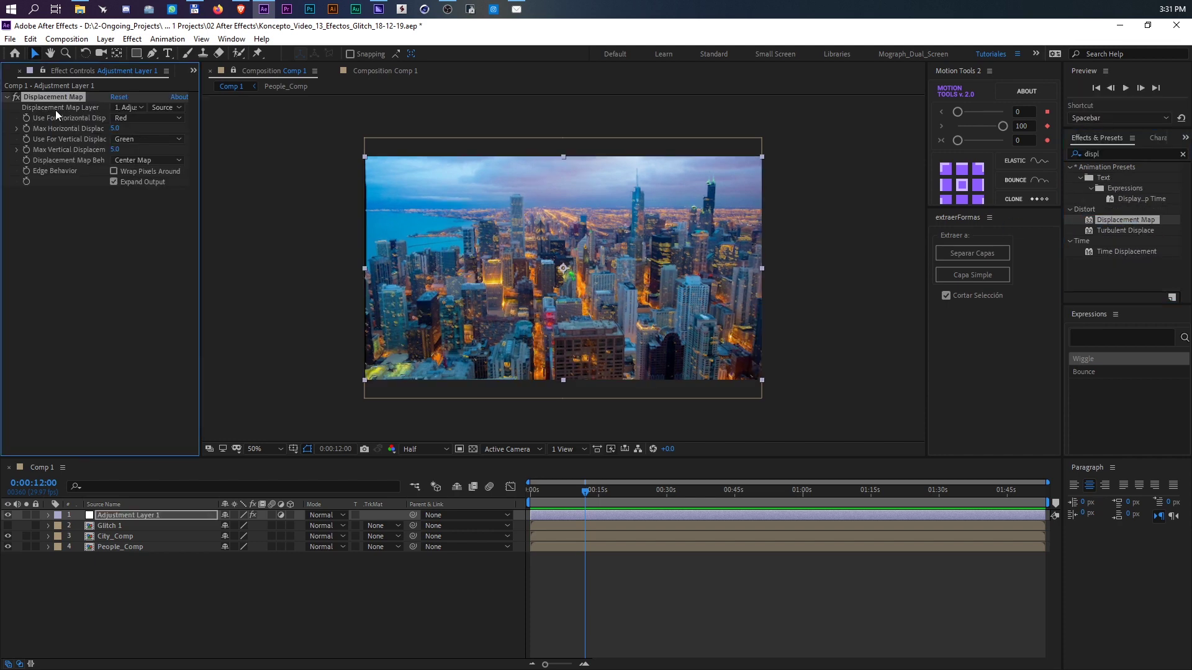
left_click(132, 107)
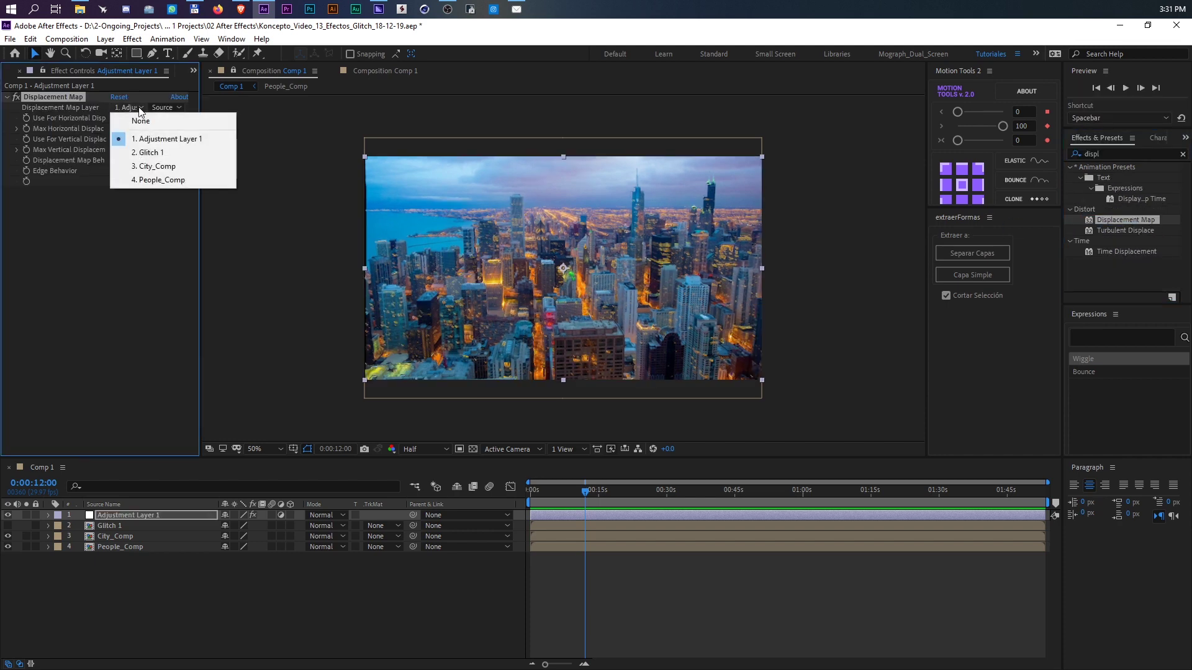
left_click(149, 153)
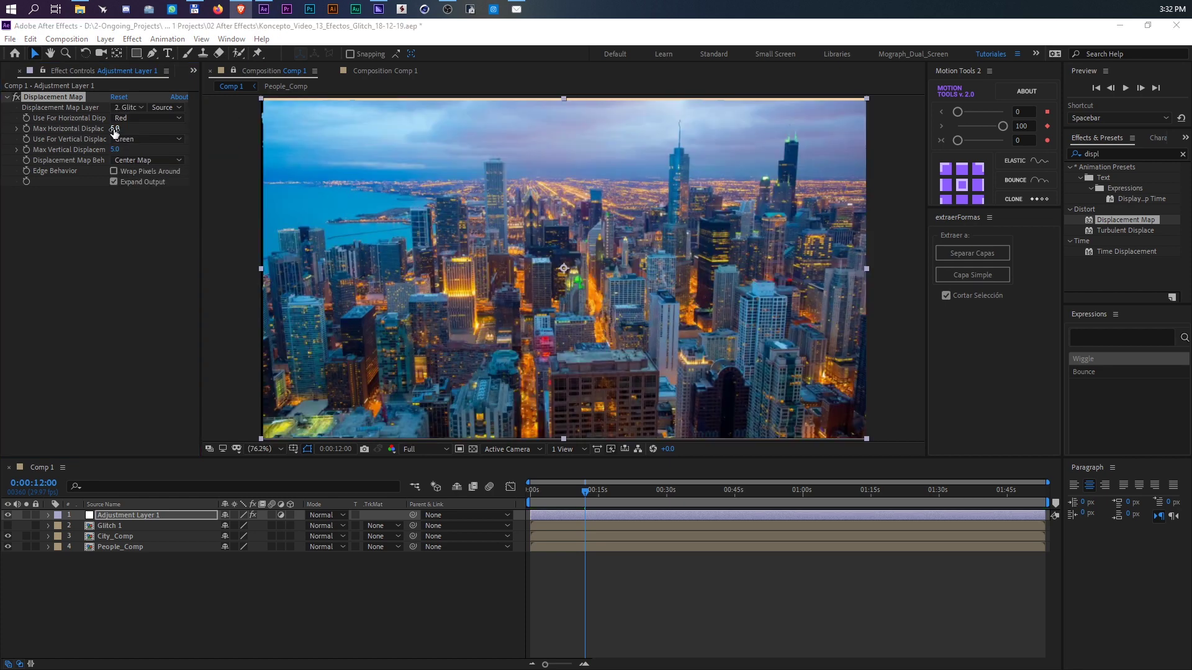
left_click_drag(114, 129, 231, 233)
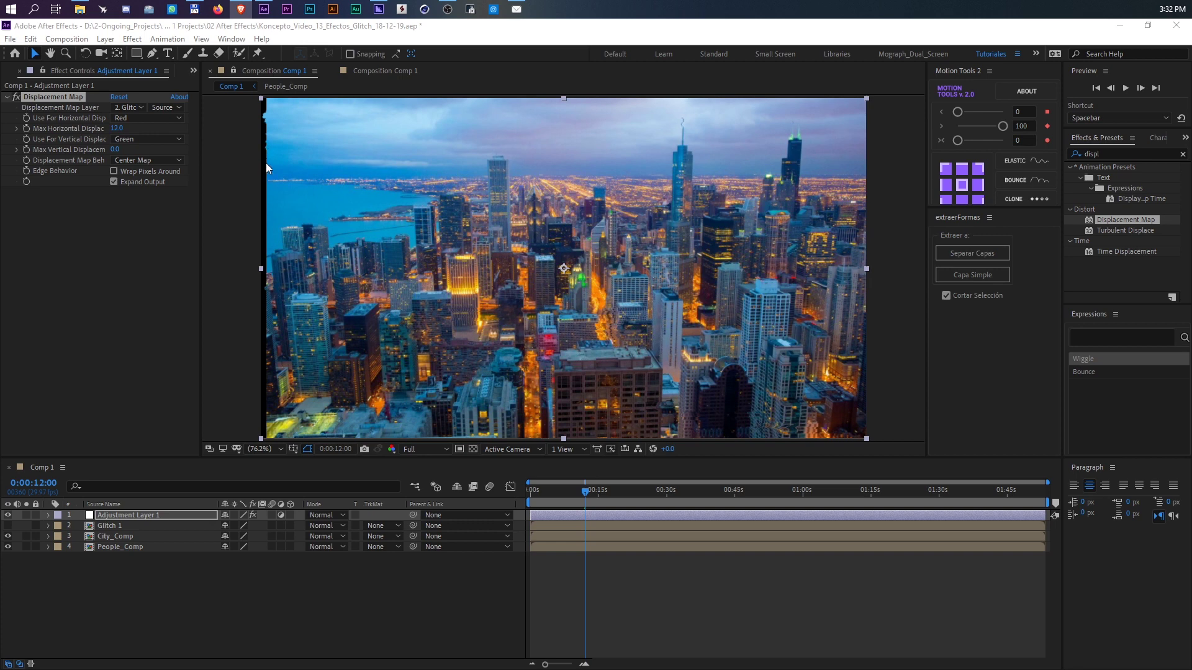
- Apply Motion Tile to Adjustment Layer 1 with Mirror Edges, output width 170, height 190, and preview
left_click(1106, 155)
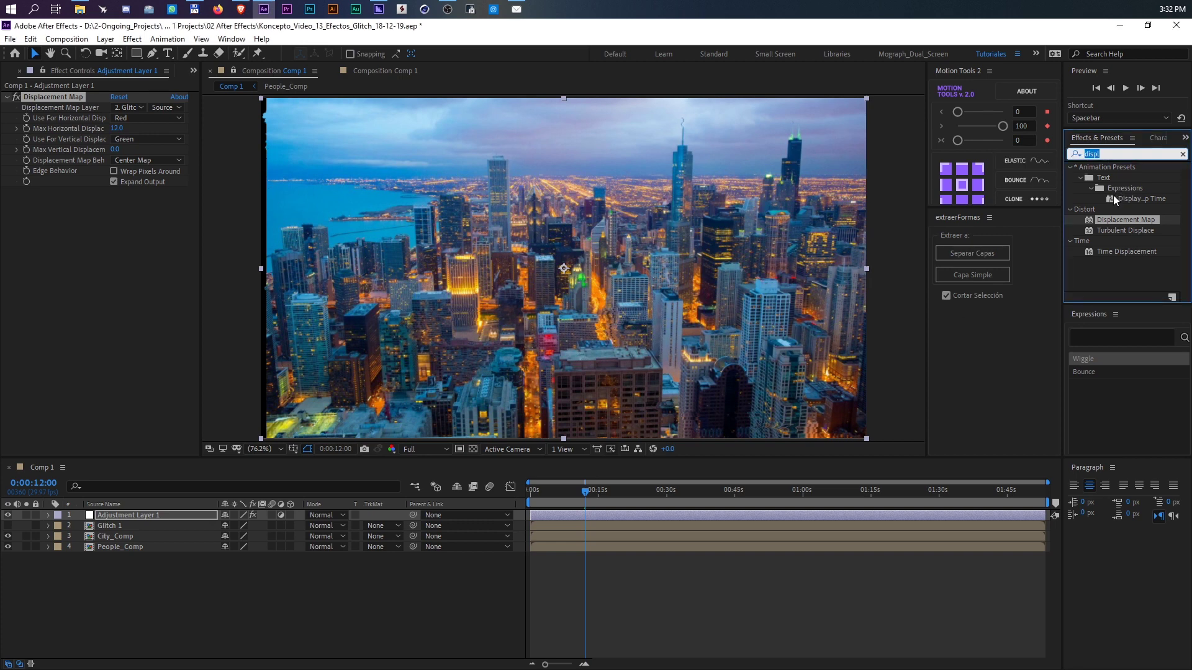
type("motio")
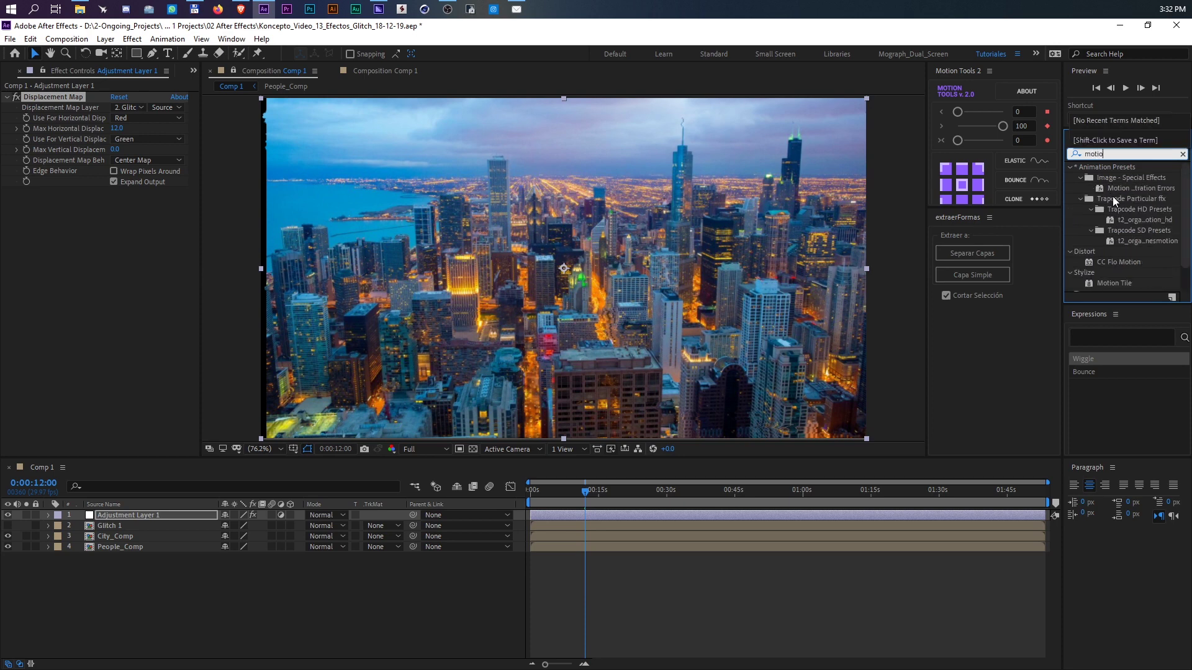
mouse_move(1114, 283)
left_mouse_down()
mouse_move(47, 195)
mouse_move(52, 93)
left_mouse_up()
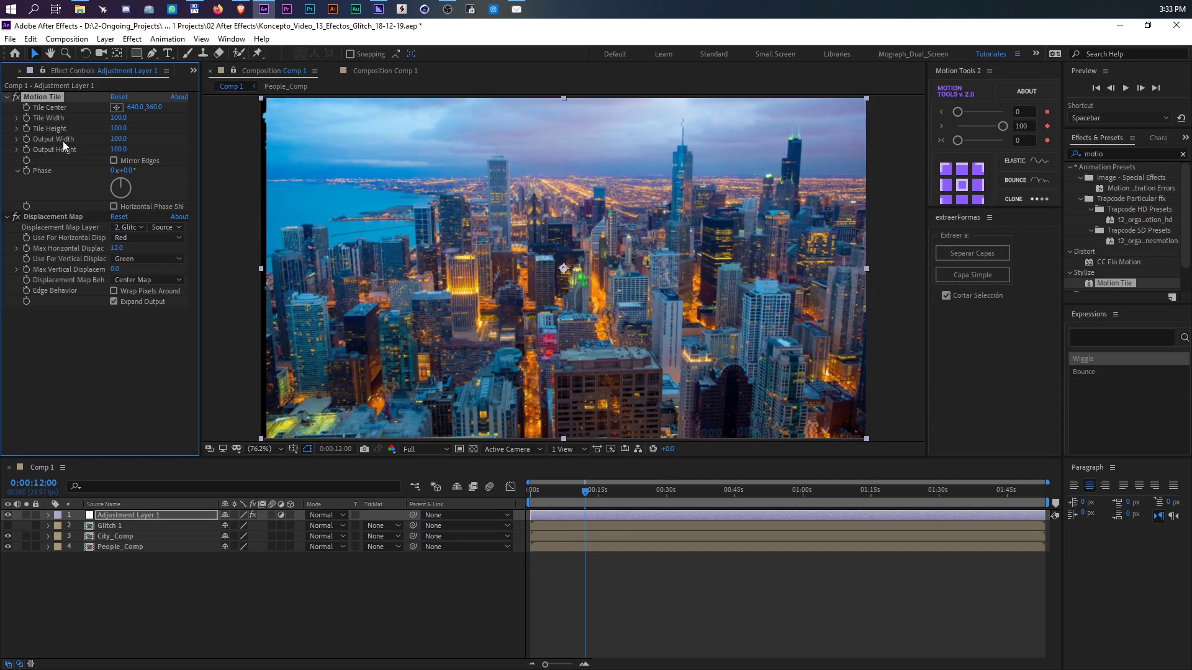
left_click(114, 161)
left_click_drag(118, 138, 122, 144)
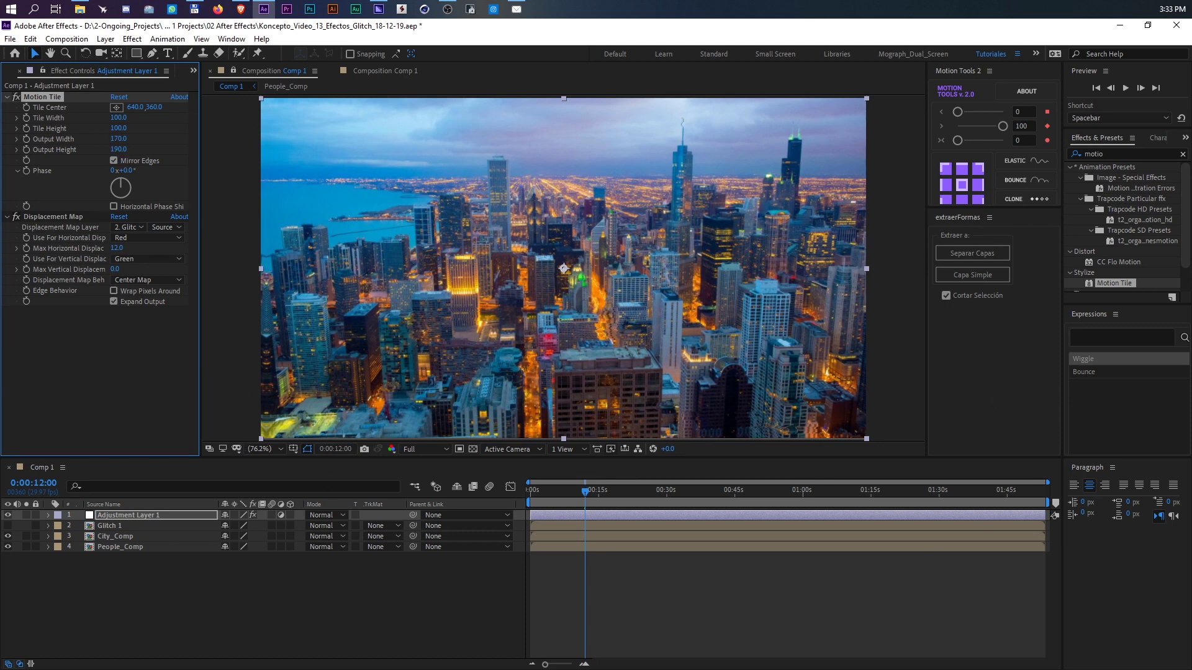
left_click(658, 579)
key("space")
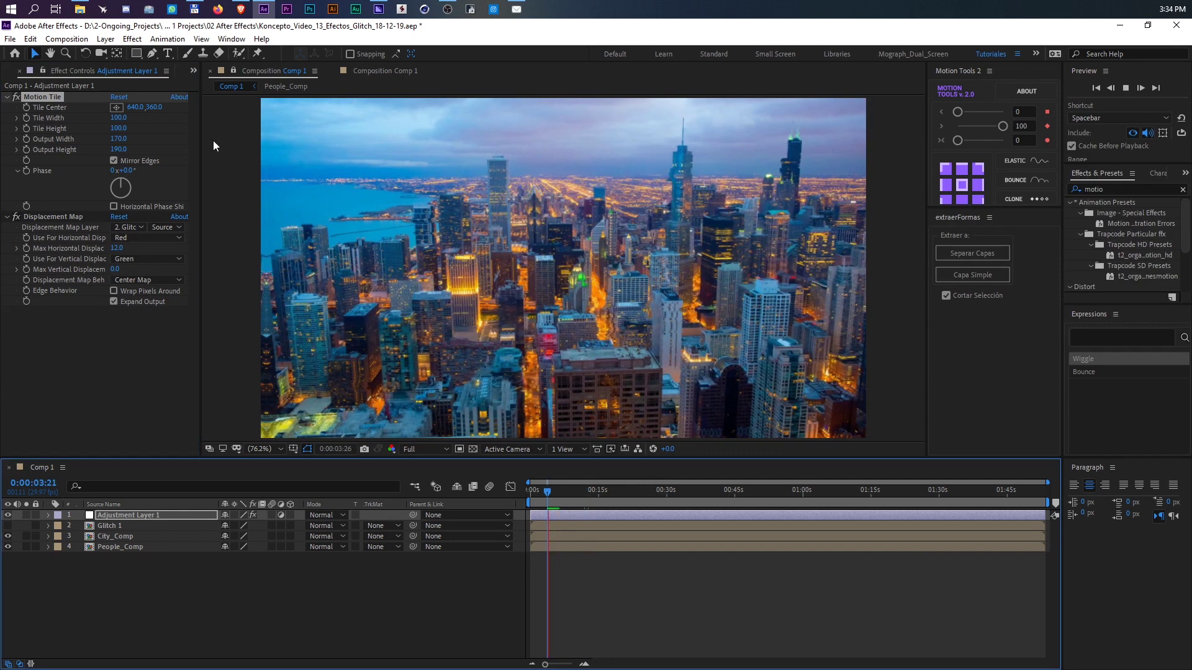
left_click(162, 583)
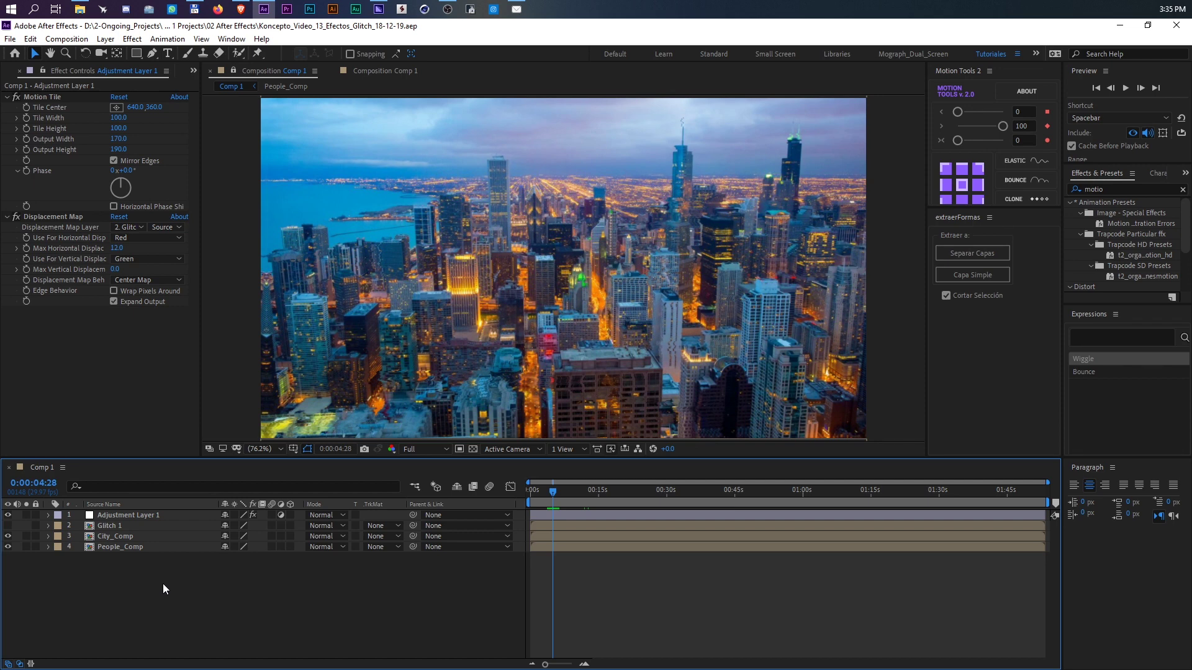
- Hide City_Comp, pre-compose all four layers as 'Movie', and apply Motion Tile to it
key("space")
left_click(7, 536)
left_click_drag(128, 616, 134, 516)
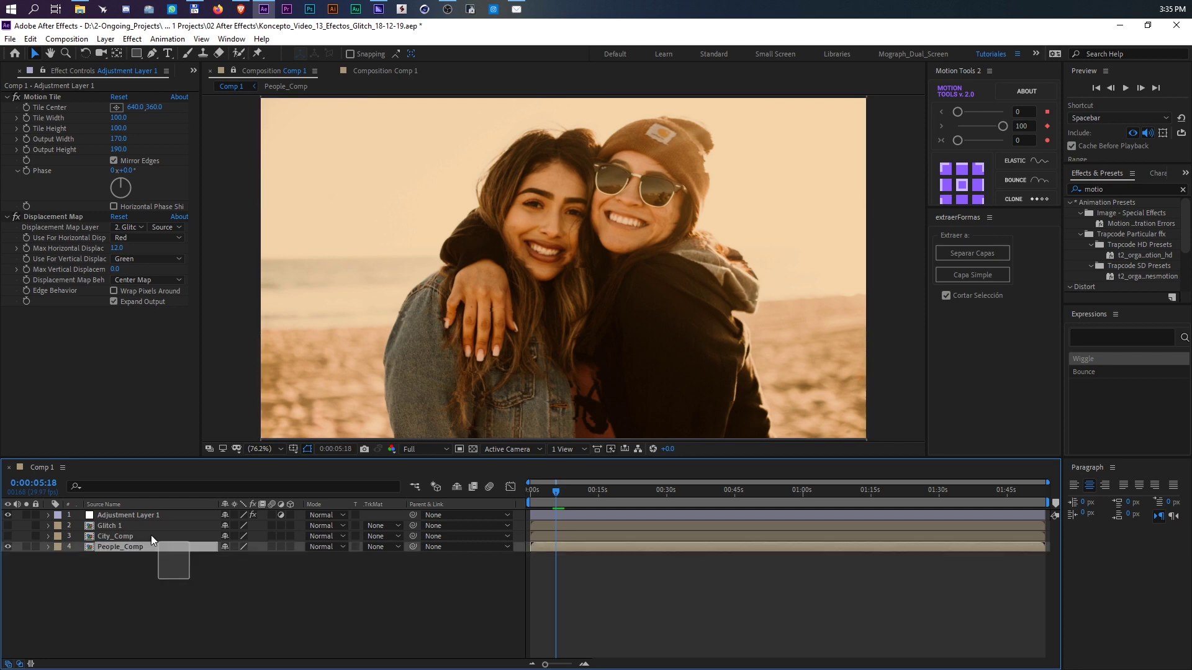
right_click(134, 516)
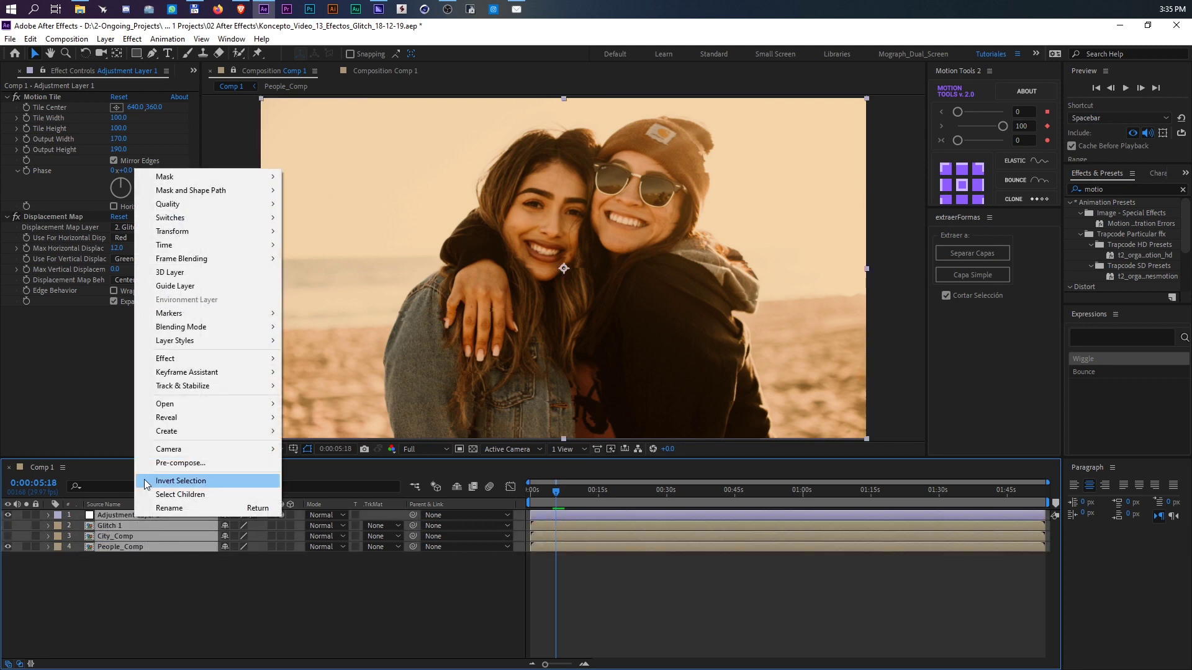
left_click(156, 463)
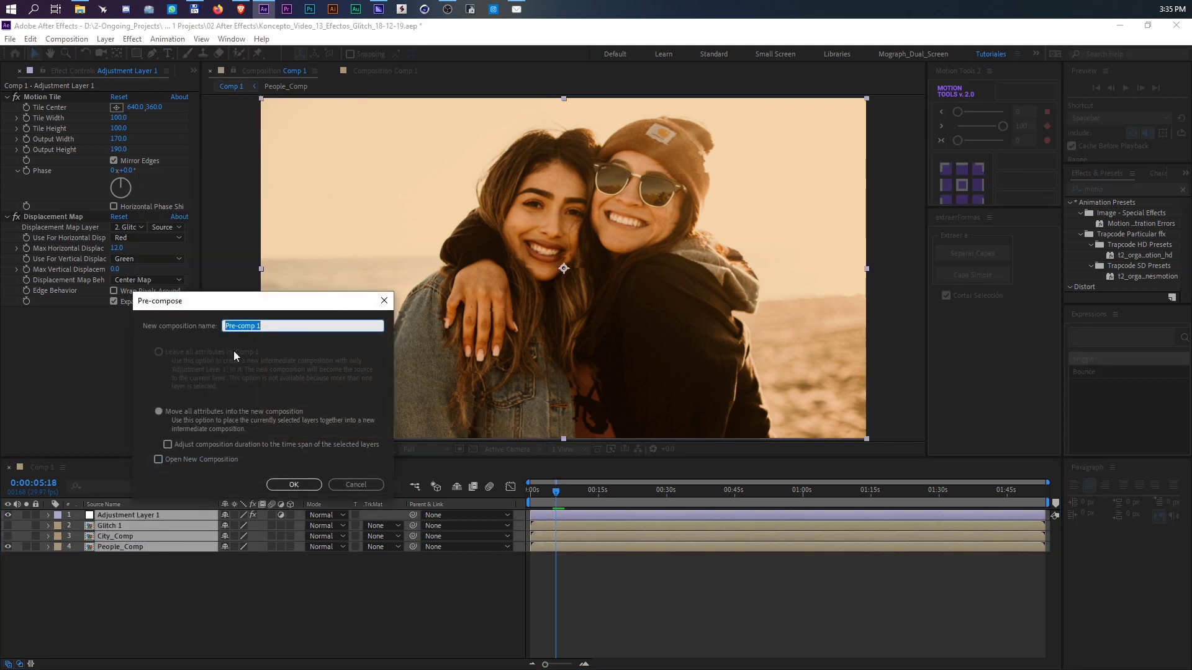
type("Movie")
key("Return")
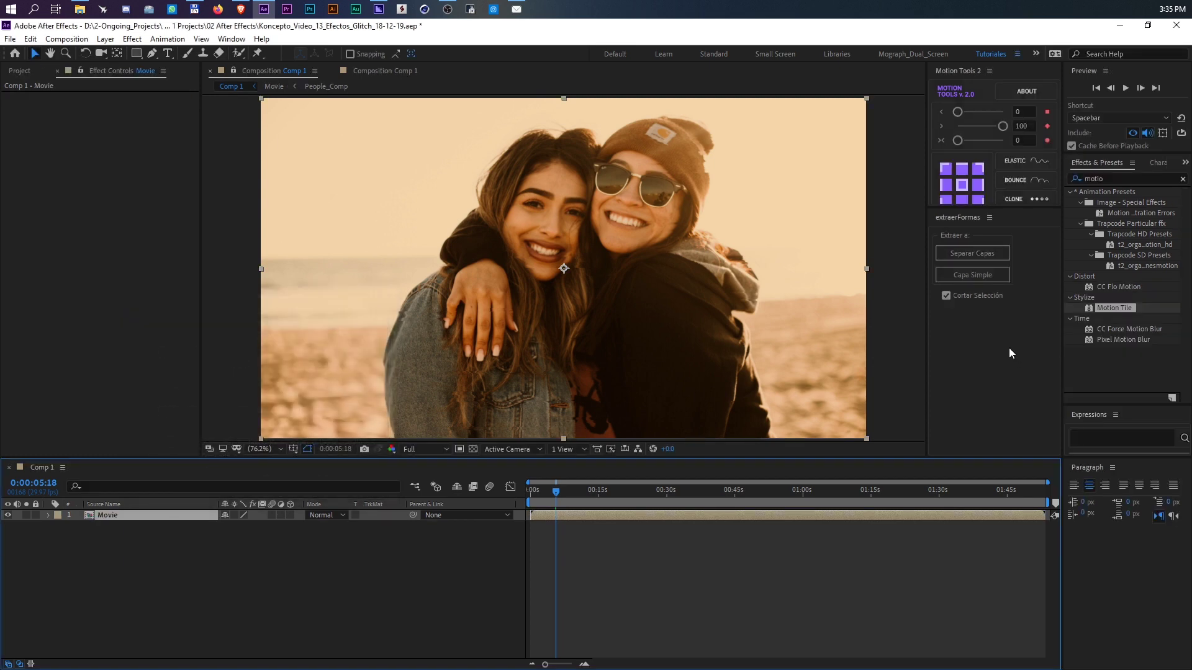
left_click_drag(1104, 307, 109, 516)
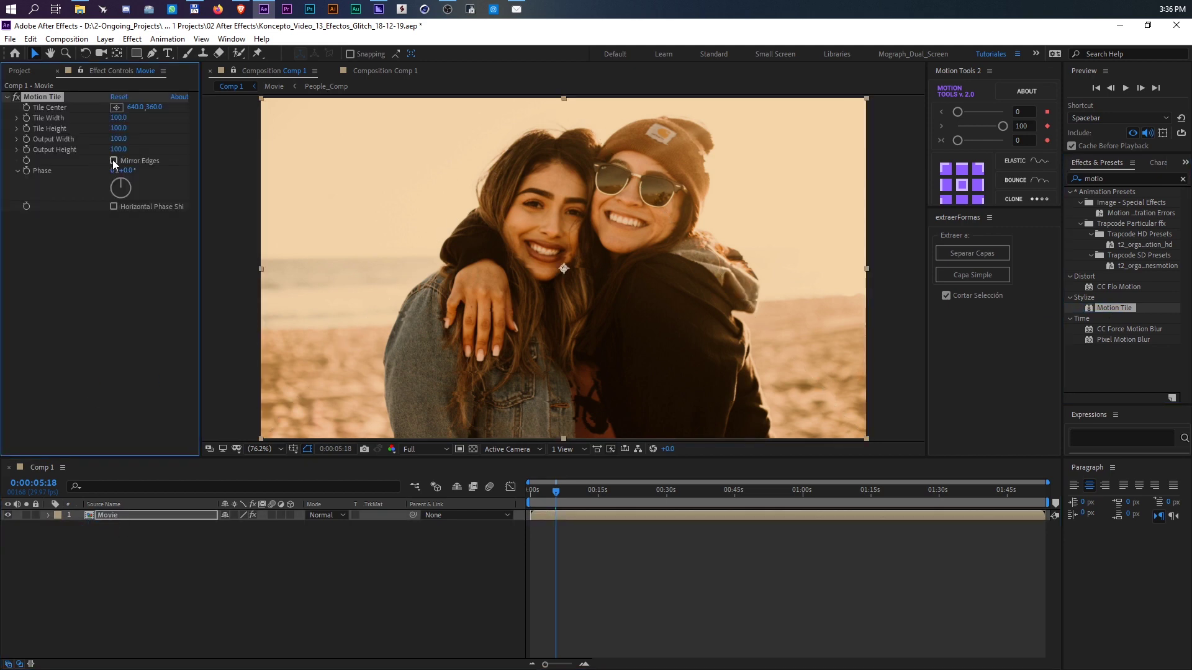
- Enable Mirror Edges on Movie's Motion Tile and set output width and height to 150
left_click(113, 161)
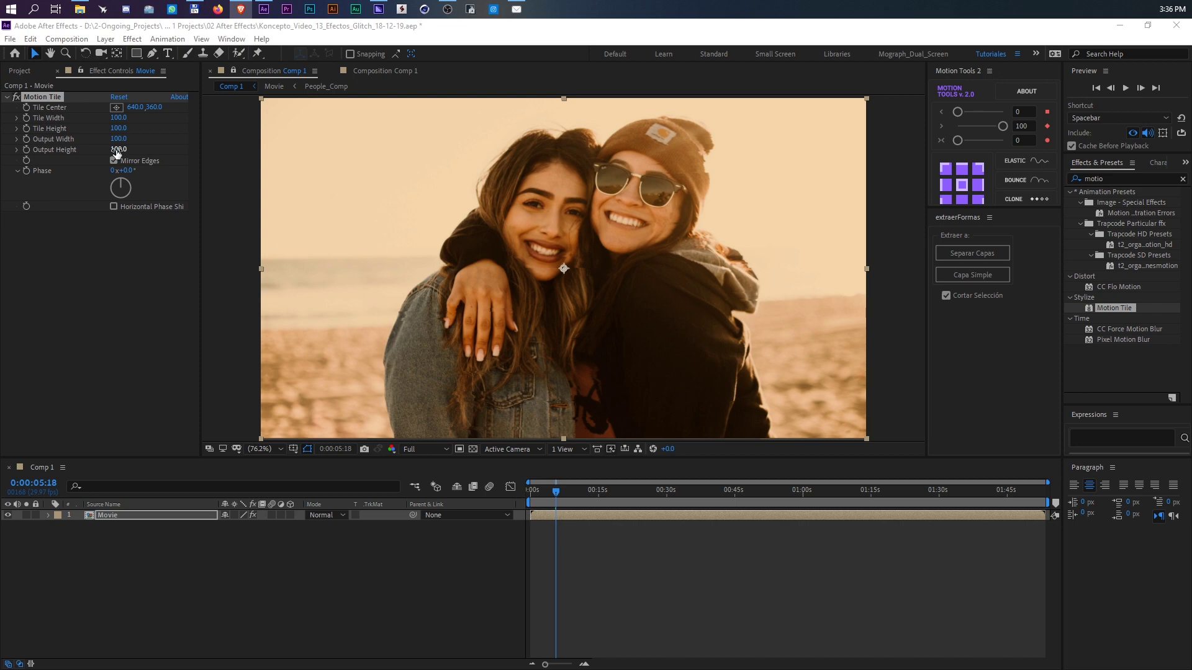
left_click(117, 150)
type("0")
key("shift+Tab")
type("150")
key("Return")
left_click(1104, 179)
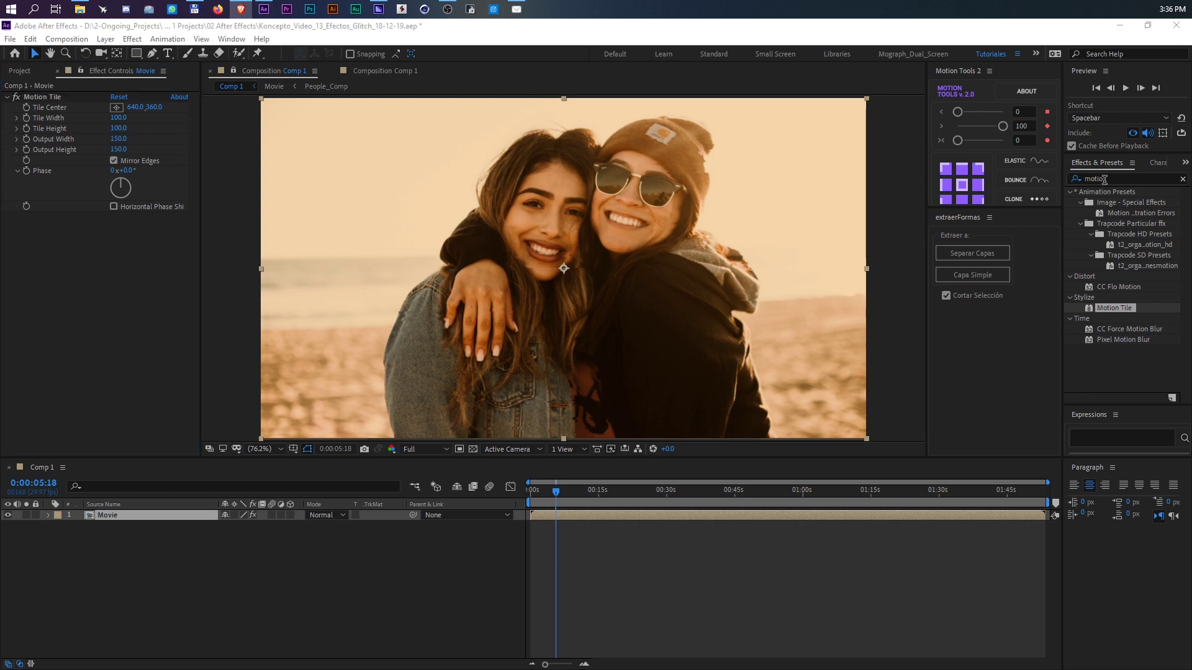
double_click(1083, 180)
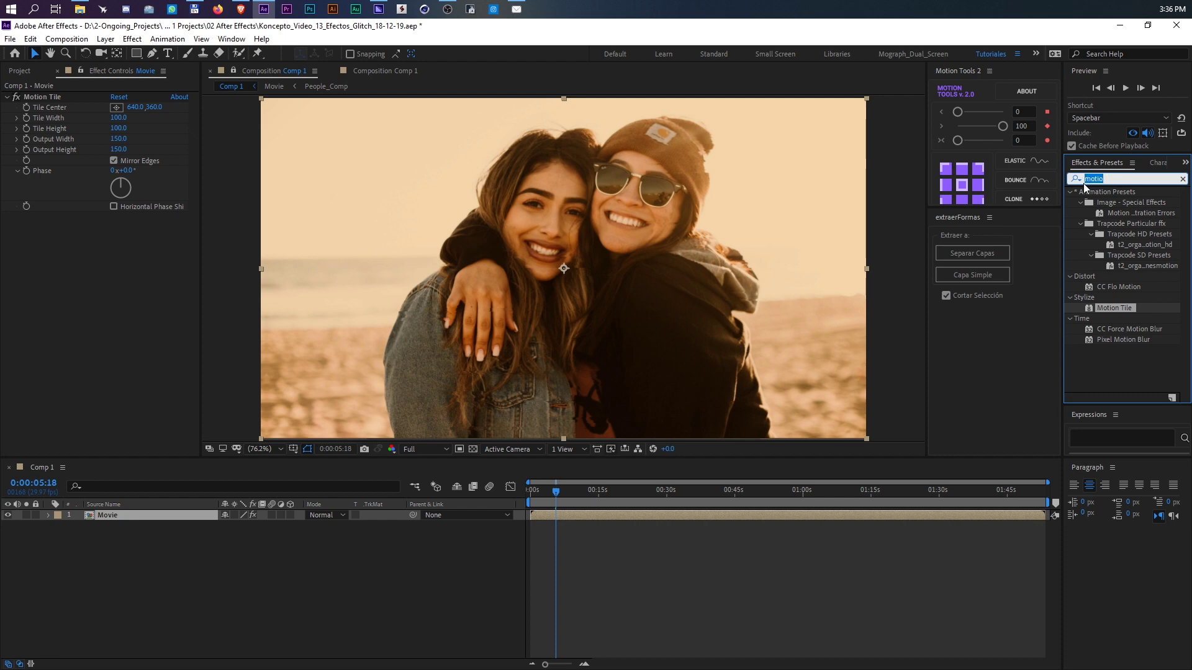
type("sh")
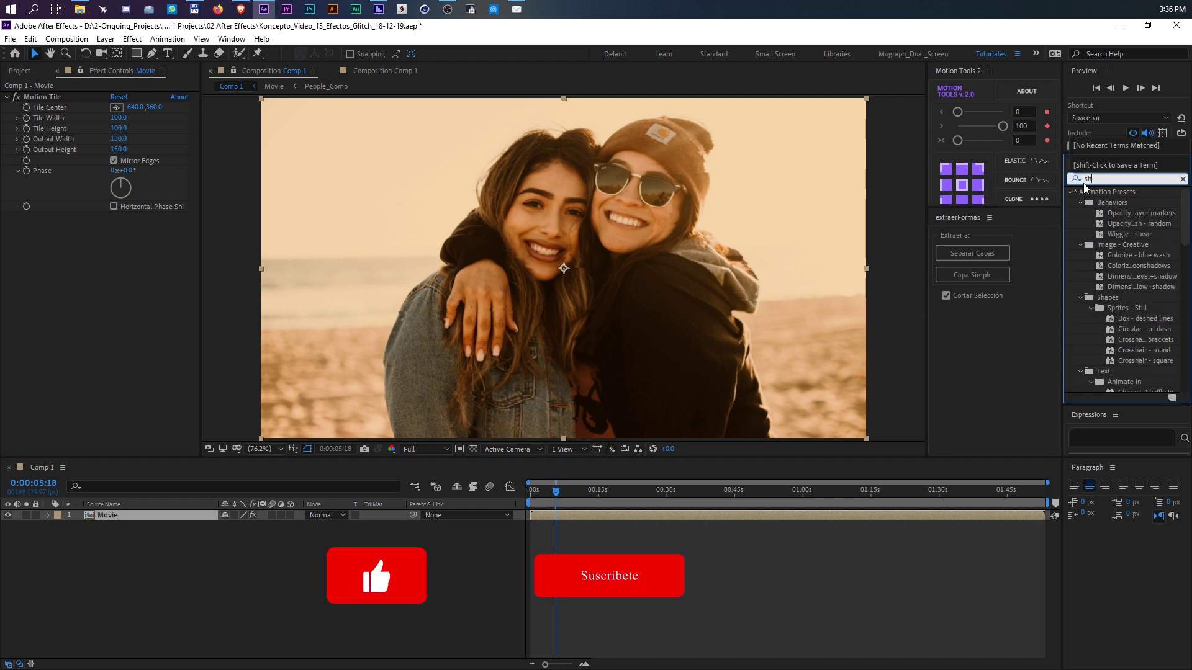
type("if")
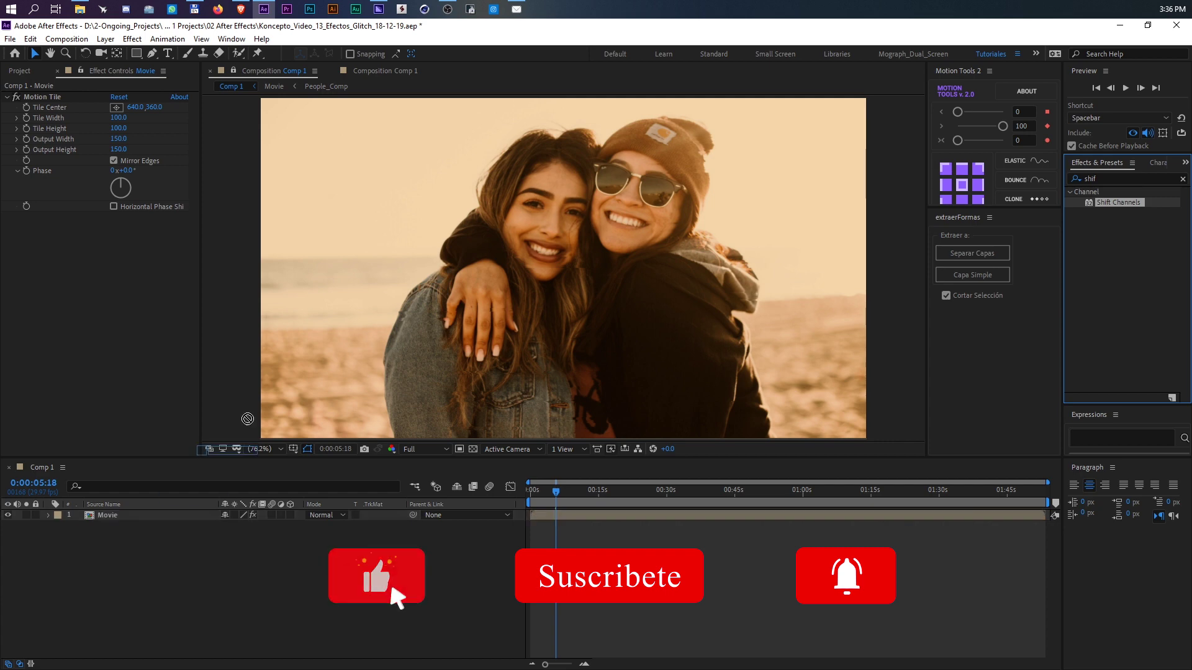
- Apply Shift Channels to Movie and switch off green and blue, keeping only red
left_click_drag(1117, 202, 120, 188)
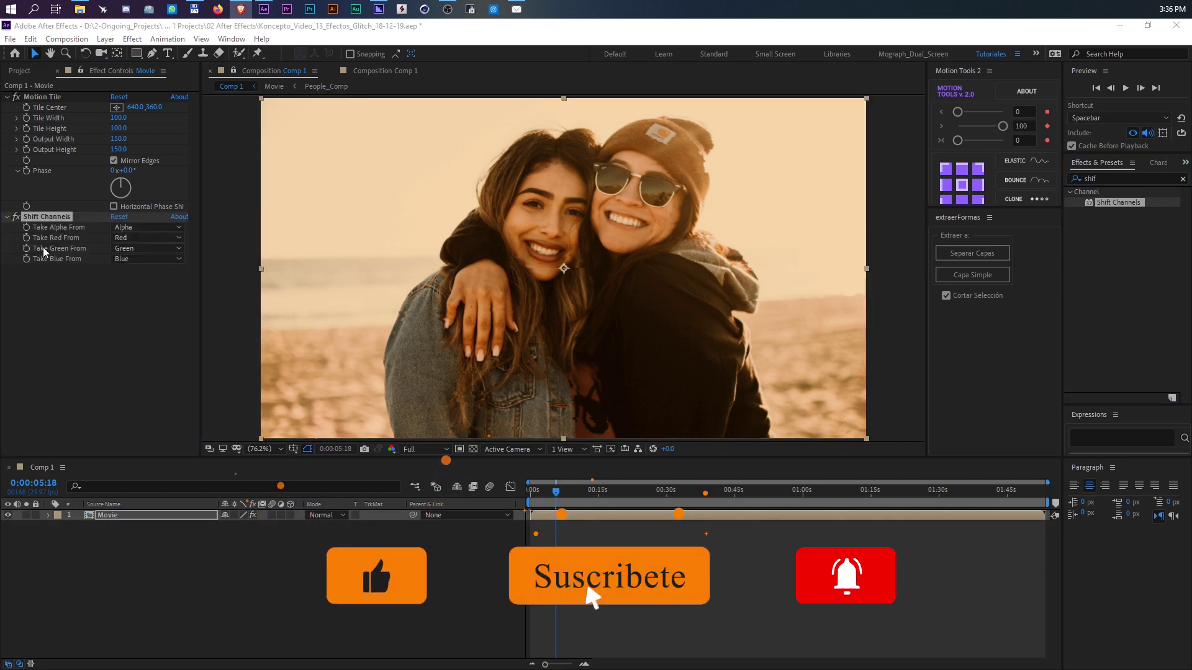
left_click(125, 248)
left_click(125, 248)
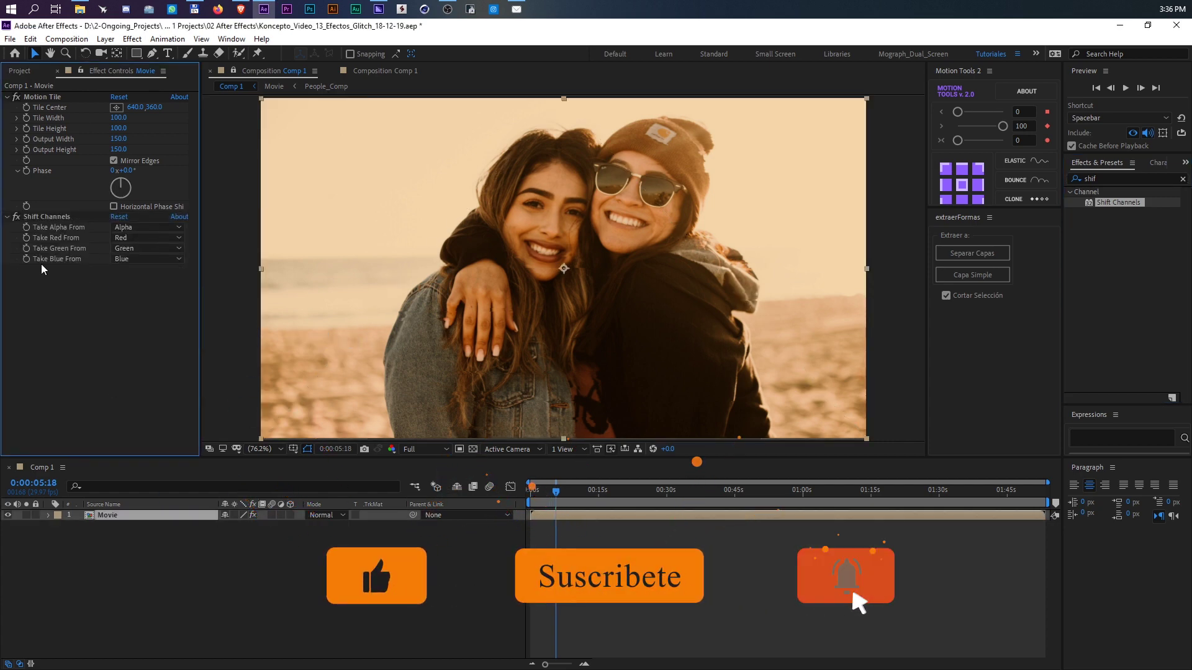
left_click(118, 259)
left_click(166, 385)
left_click(149, 258)
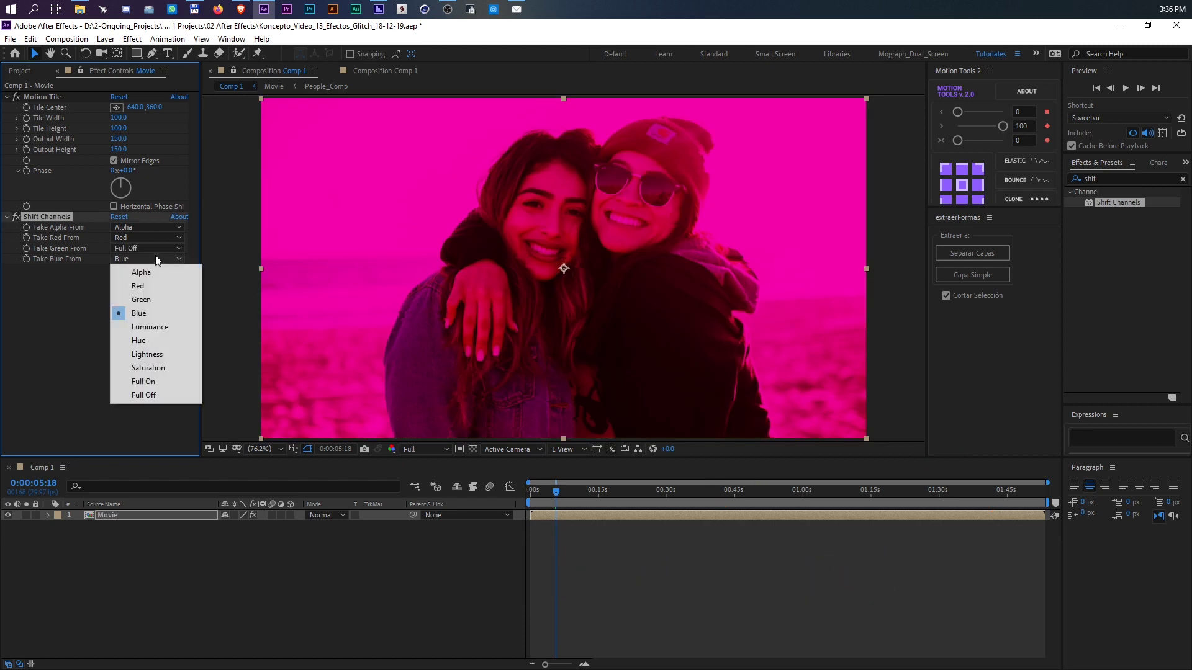
left_click(156, 395)
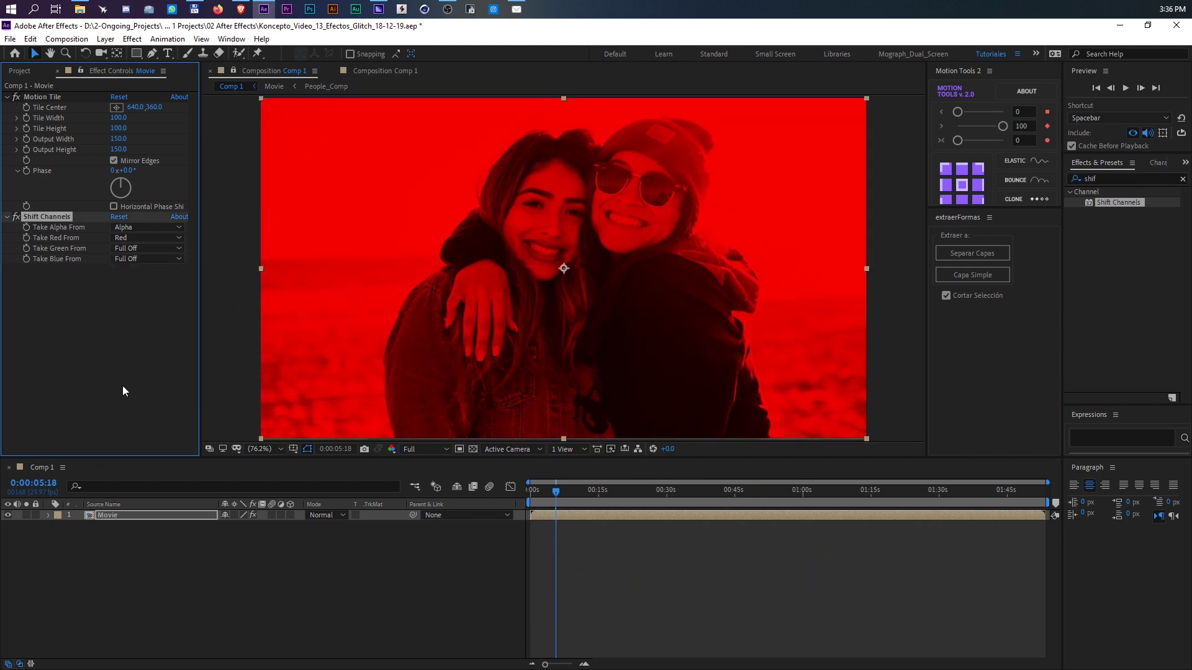
- Duplicate the Movie layer and make the copy show only the green channel
left_click(148, 516)
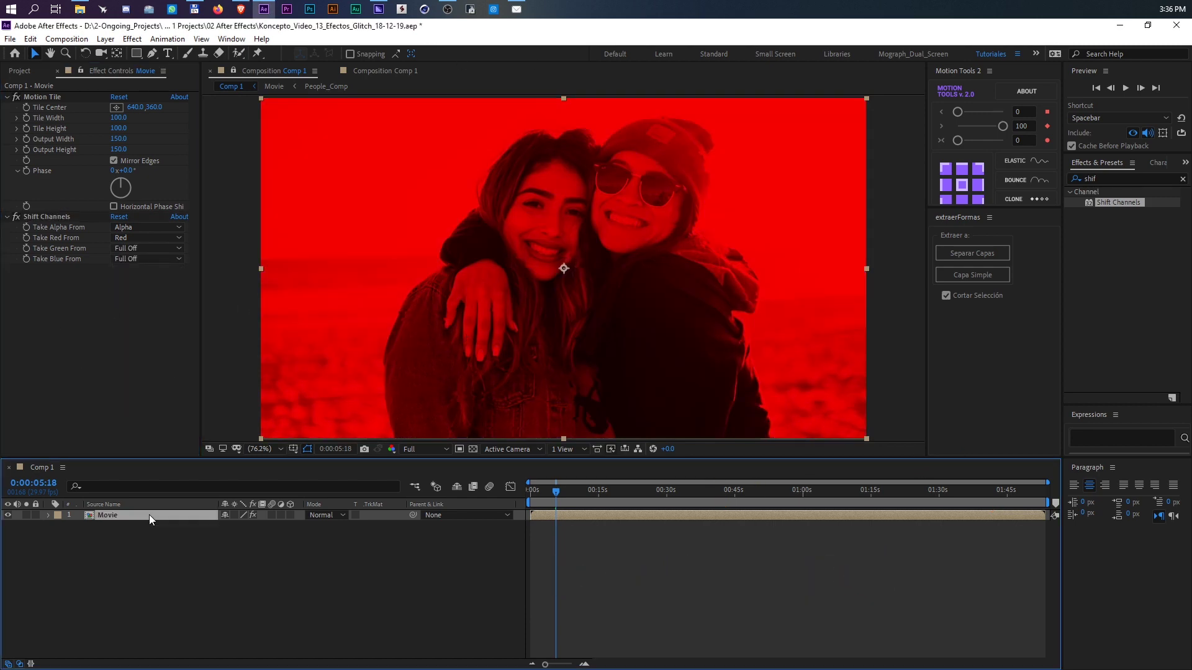
key("ctrl+d")
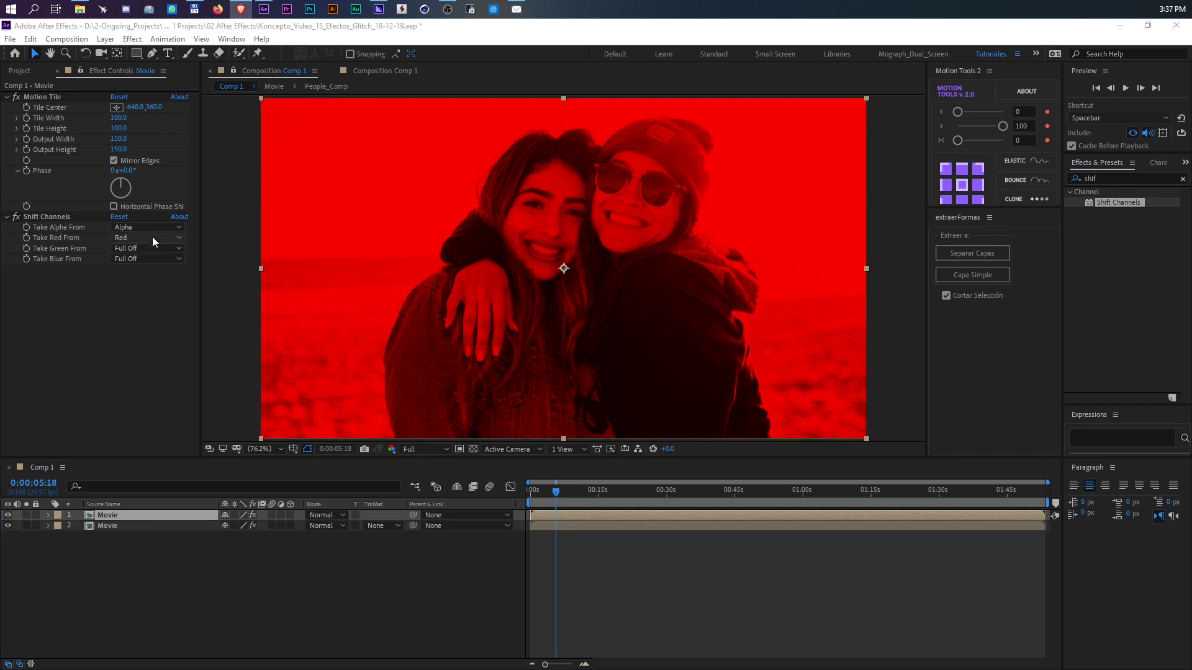
left_click(153, 240)
left_click(155, 371)
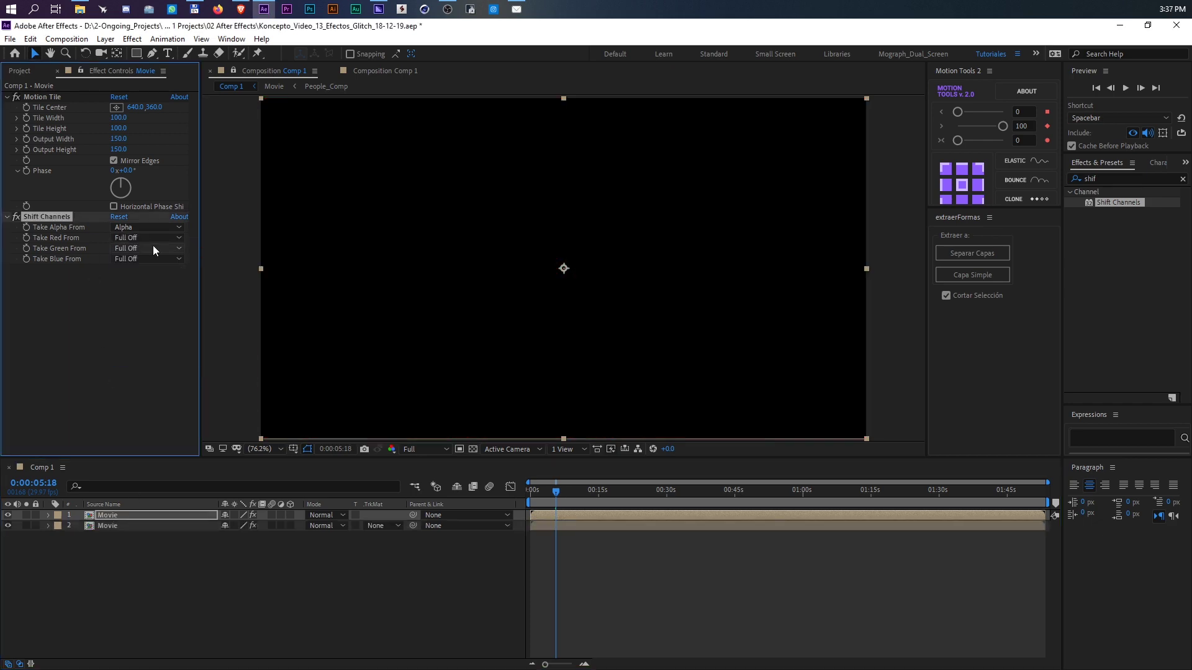
left_click(153, 248)
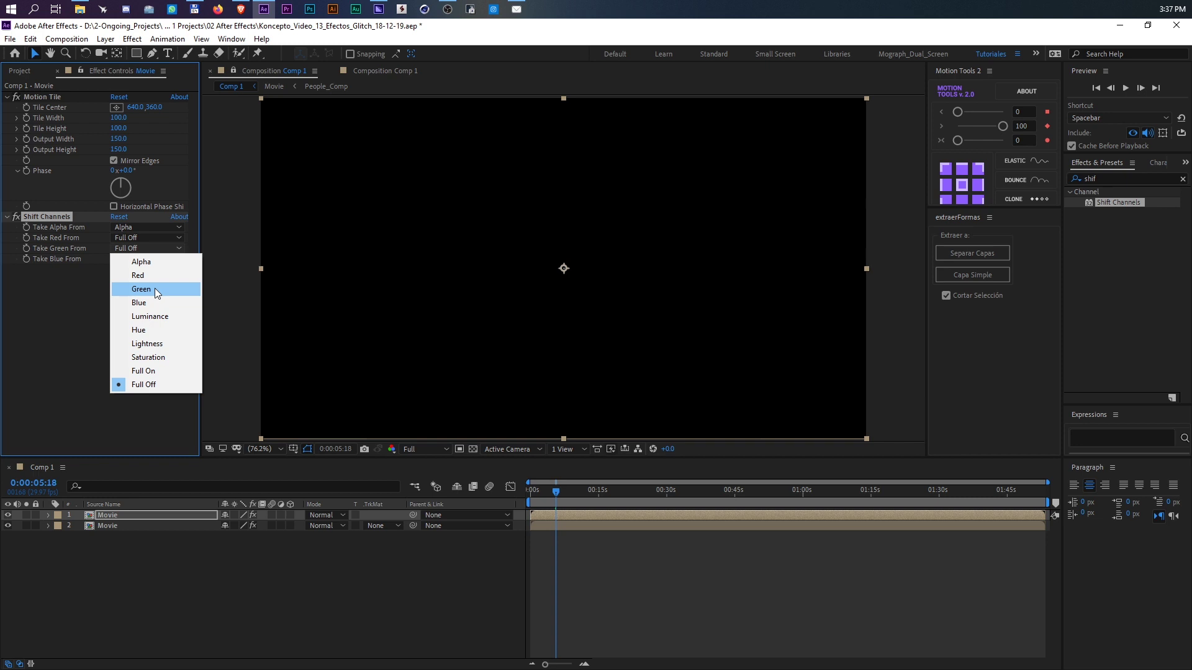
left_click(155, 288)
- Duplicate the green-only layer and make the new copy show only blue
left_click(177, 514)
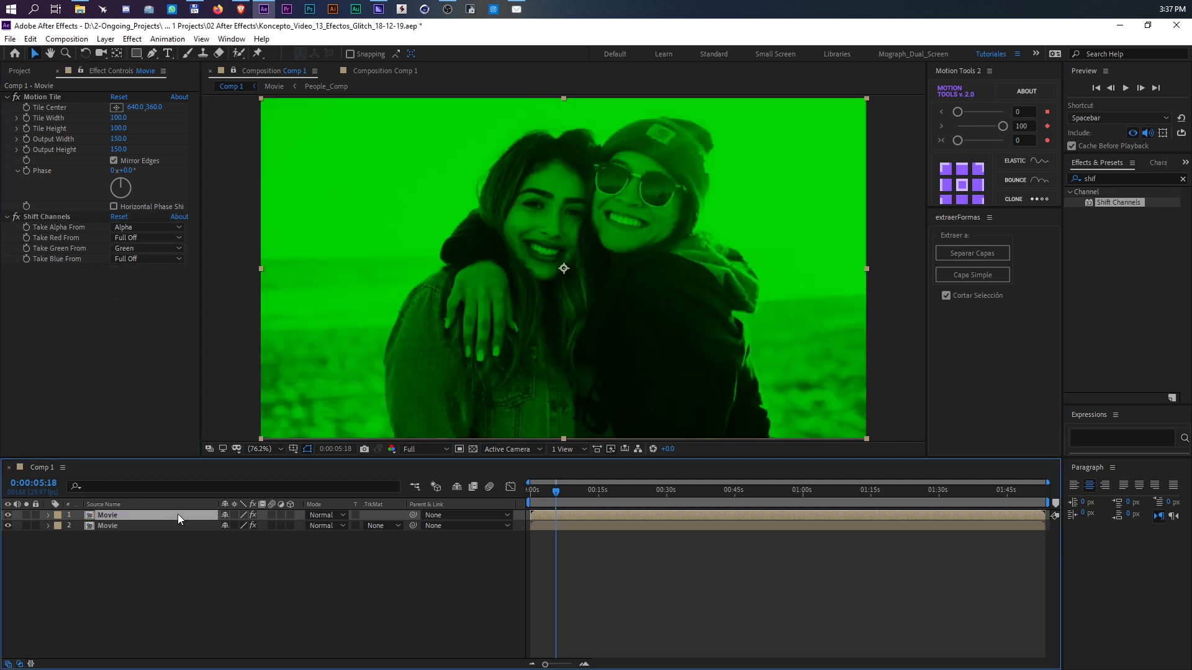
key("ctrl+d")
left_click(155, 248)
left_click(155, 385)
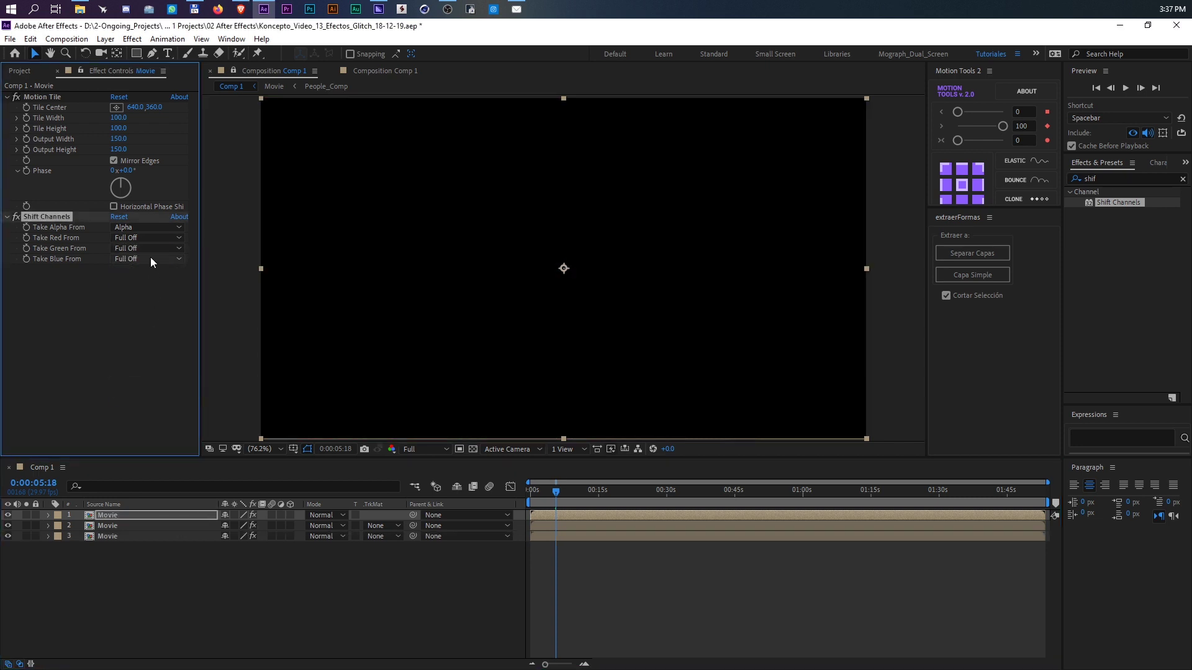
left_click(150, 258)
left_click(156, 310)
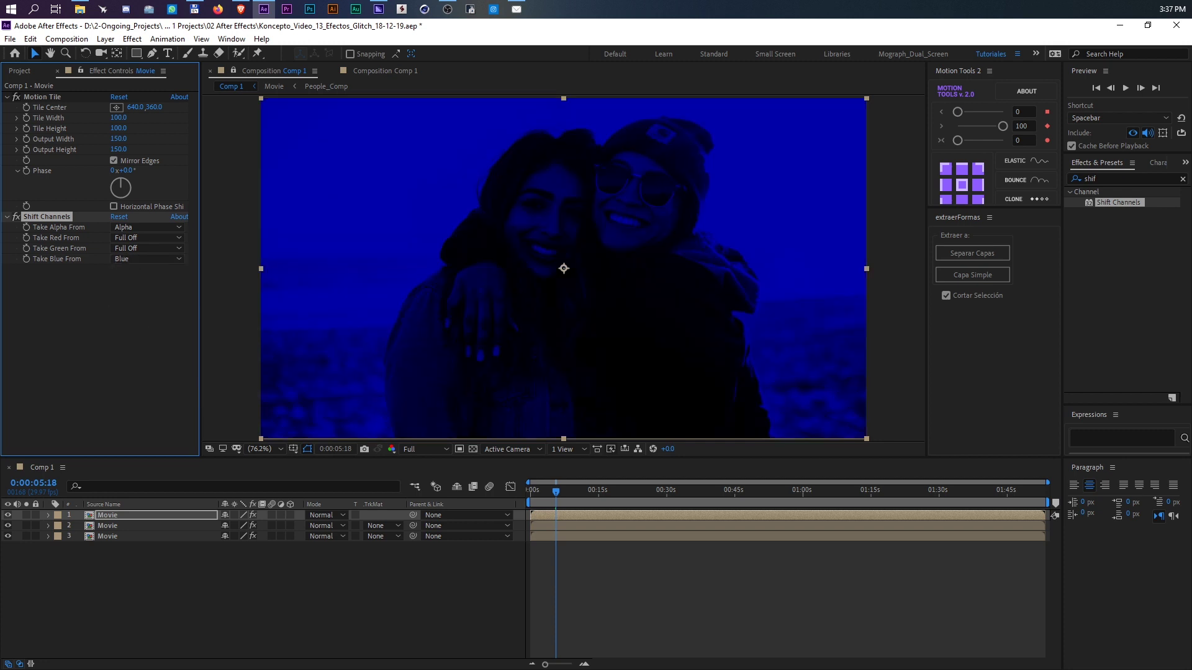
- Duplicate once more, move the copy to the bottom, and select its Shift Channels effect
left_click(154, 563)
key("ctrl+d")
left_click_drag(147, 512, 155, 559)
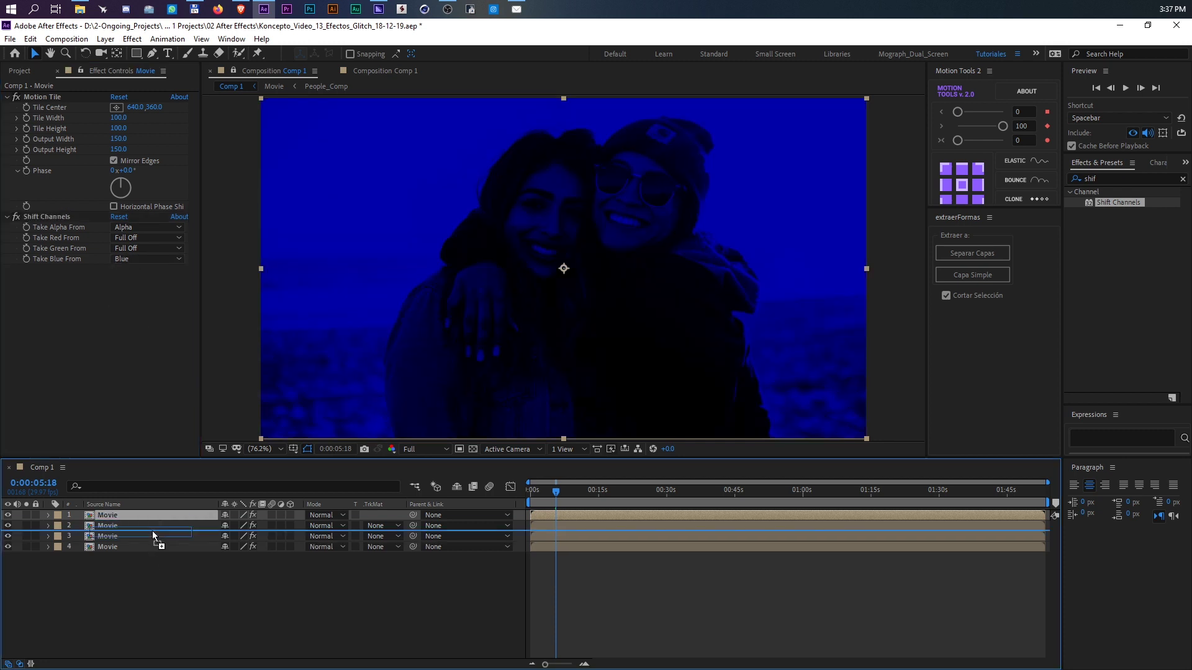
left_click(56, 217)
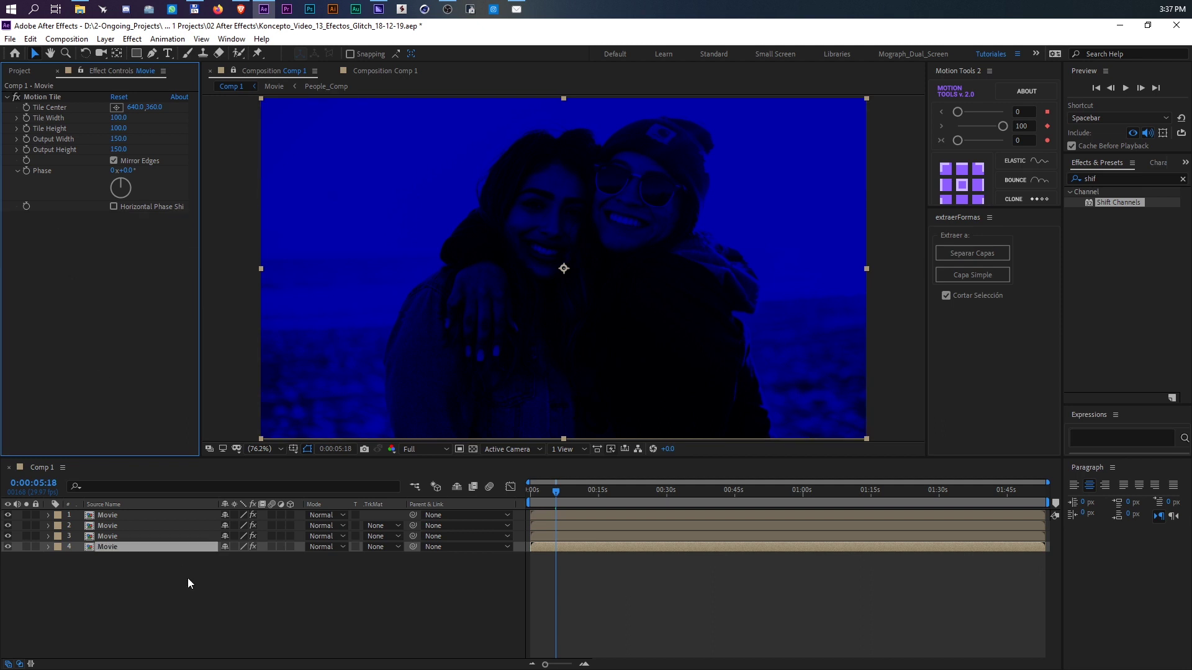
- Set the top two Movie layers to Screen blending mode
left_click(169, 515)
left_click(169, 524, "shift")
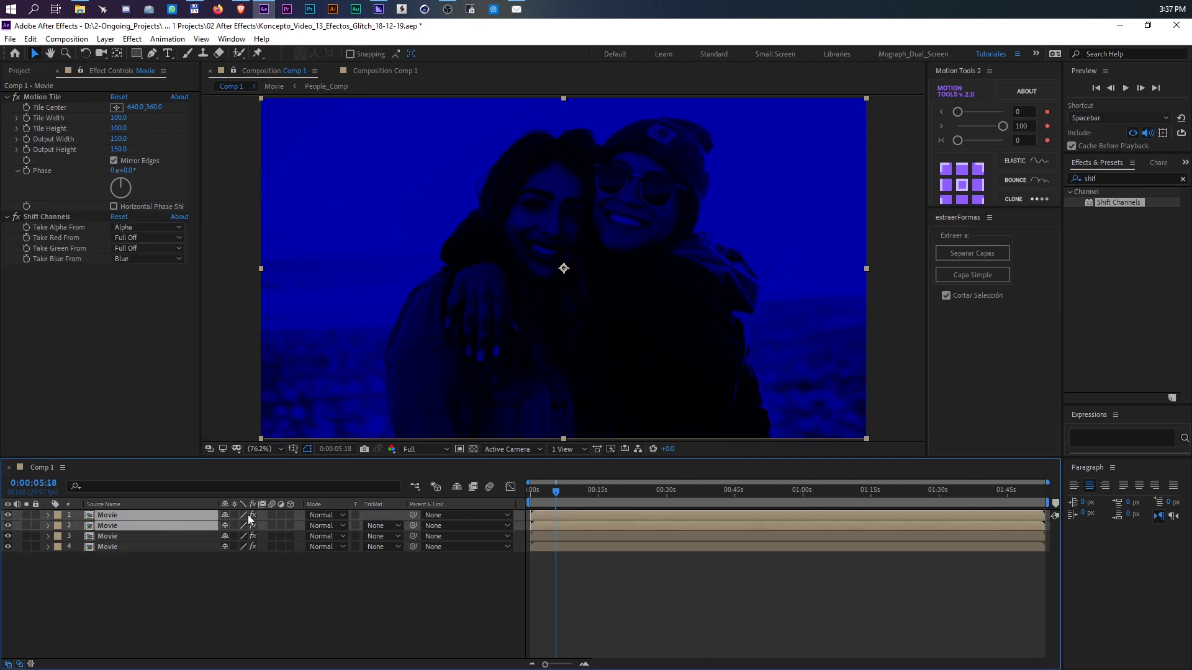
left_click(336, 515)
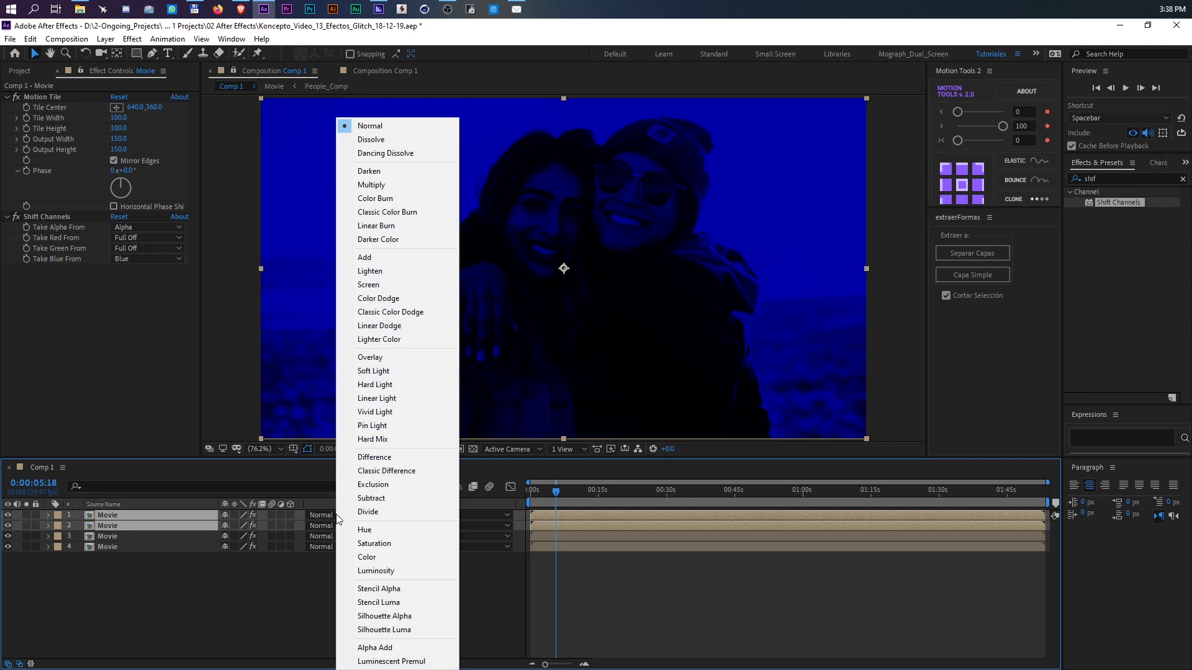
left_click(393, 285)
left_click(187, 515)
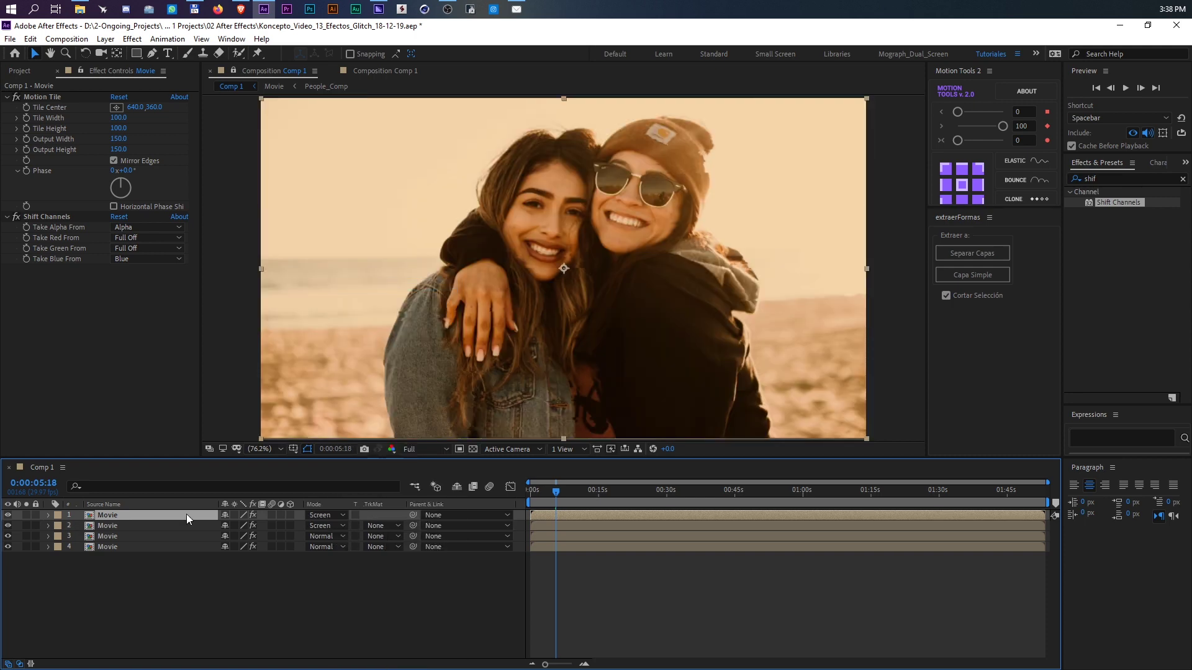
key("p")
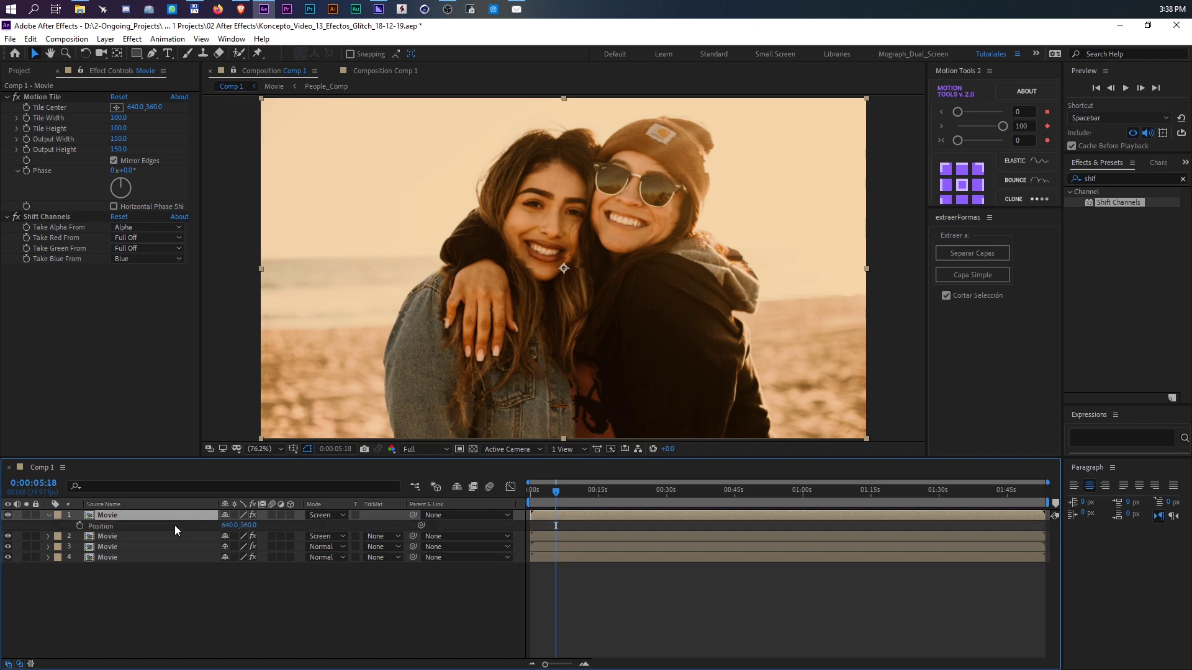
- Add a wiggle(2,200) expression to the top Movie layer's Position and preview it
left_click(78, 526, "alt")
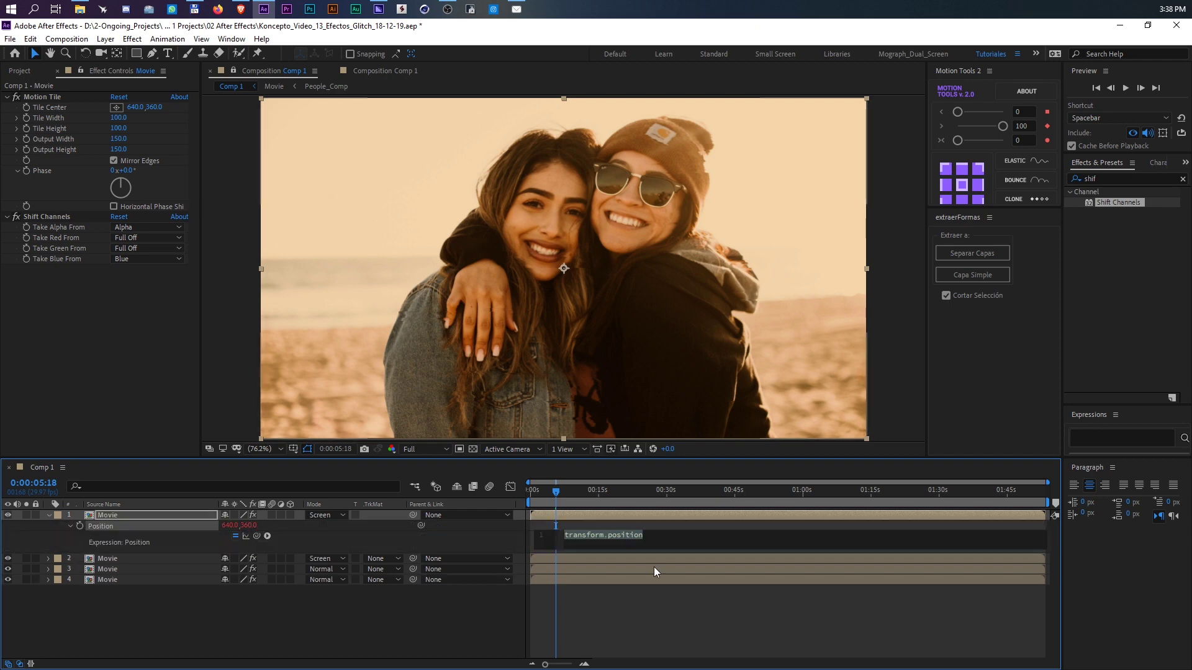
type("wiggle()2,200")
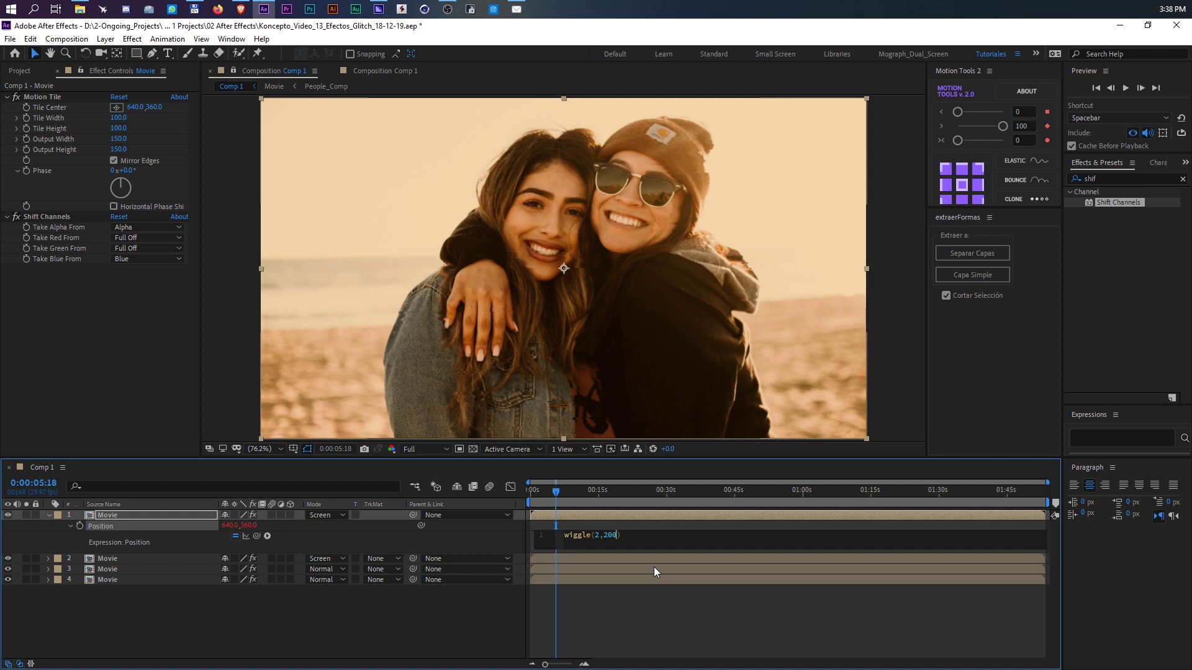
key("KP_Enter")
key("space")
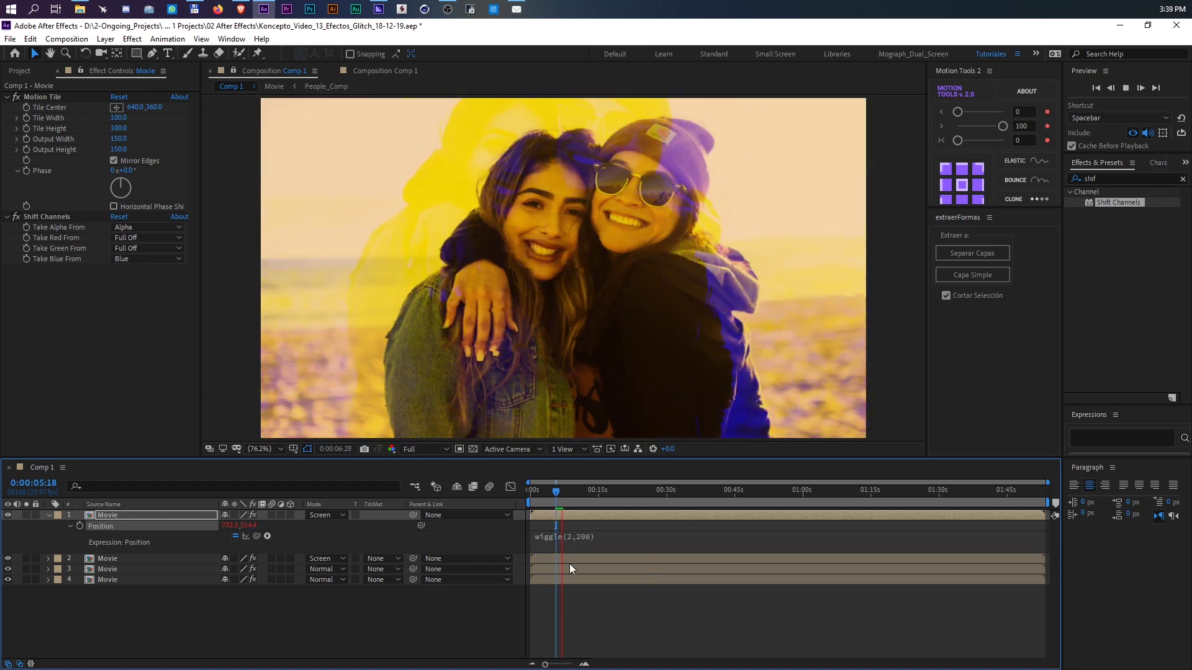
left_click(617, 535)
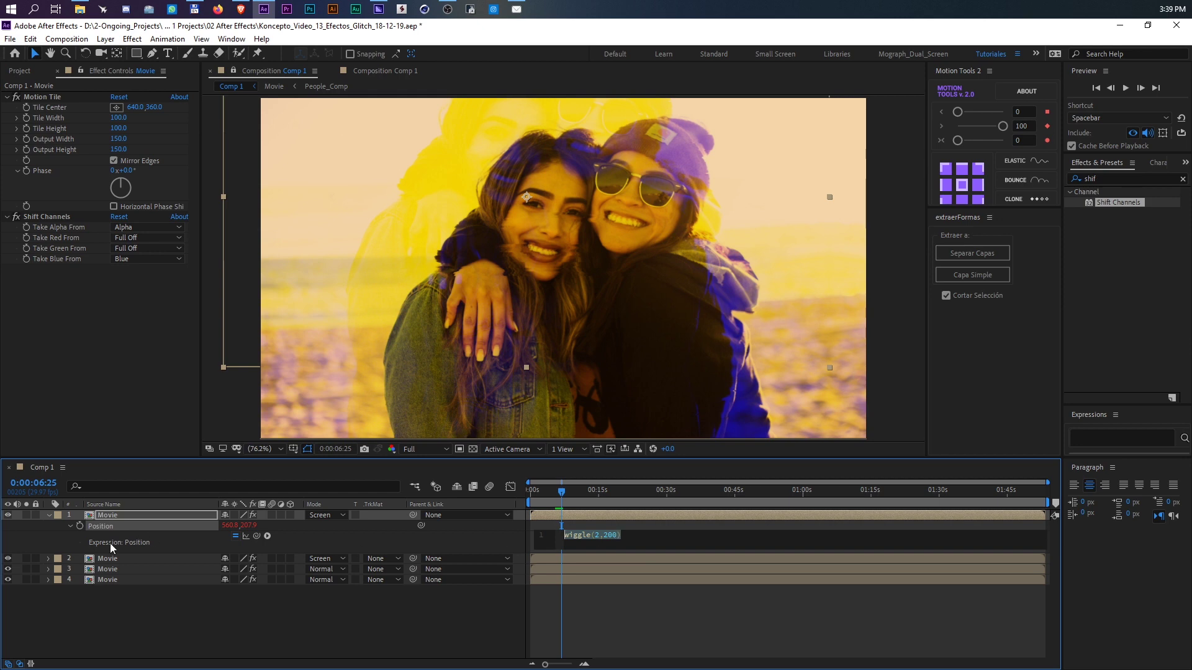
- Add the same Position wiggle expression to the second Movie layer and preview both
left_click(49, 515)
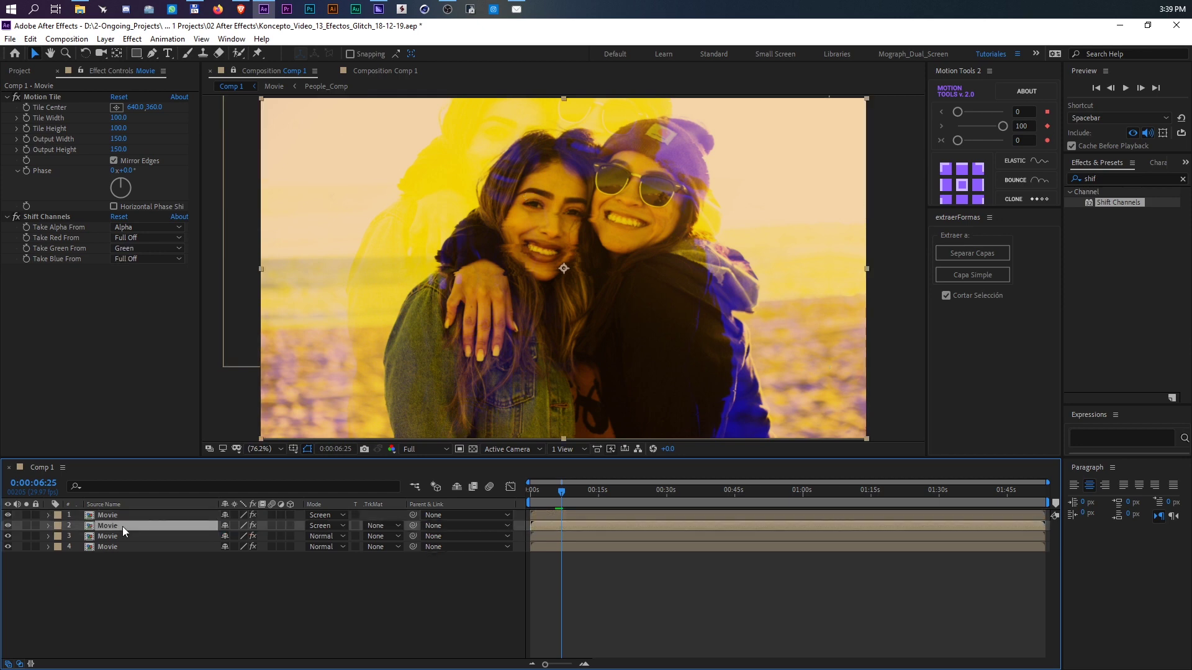
left_click(122, 527)
key("p")
left_click(79, 536, "alt")
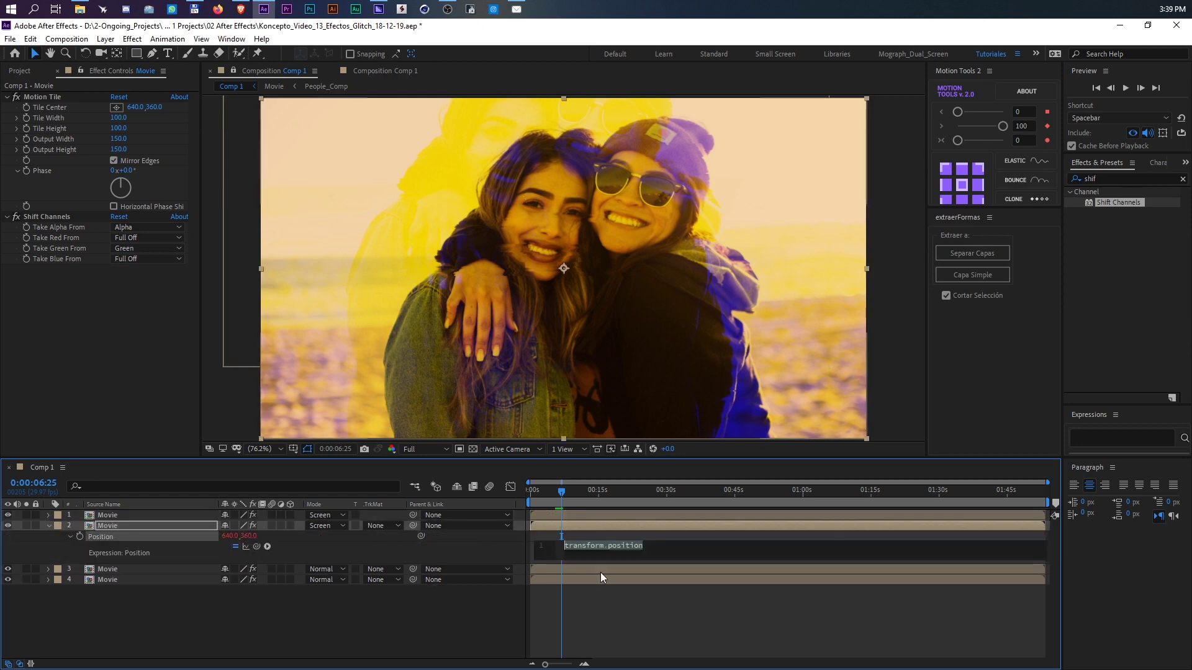
key("space")
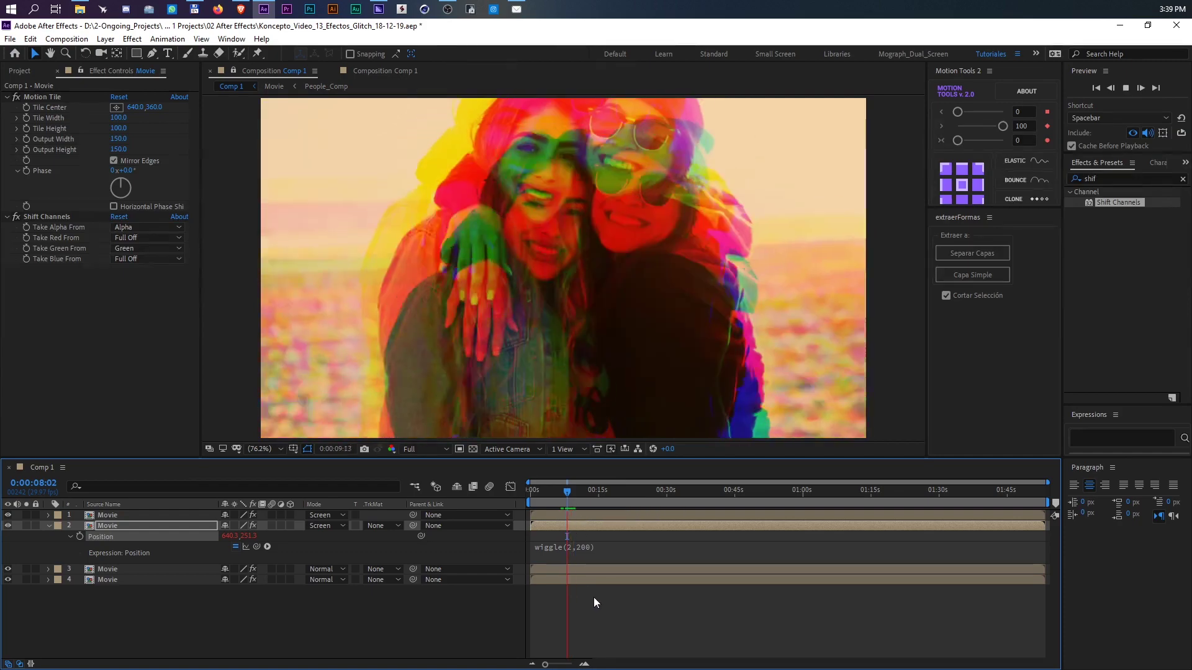
key("space")
- Change the wiggle amount from 200 to 50 in the Position expressions
key("ctrl+Up")
key("ctrl+v")
left_click(633, 533)
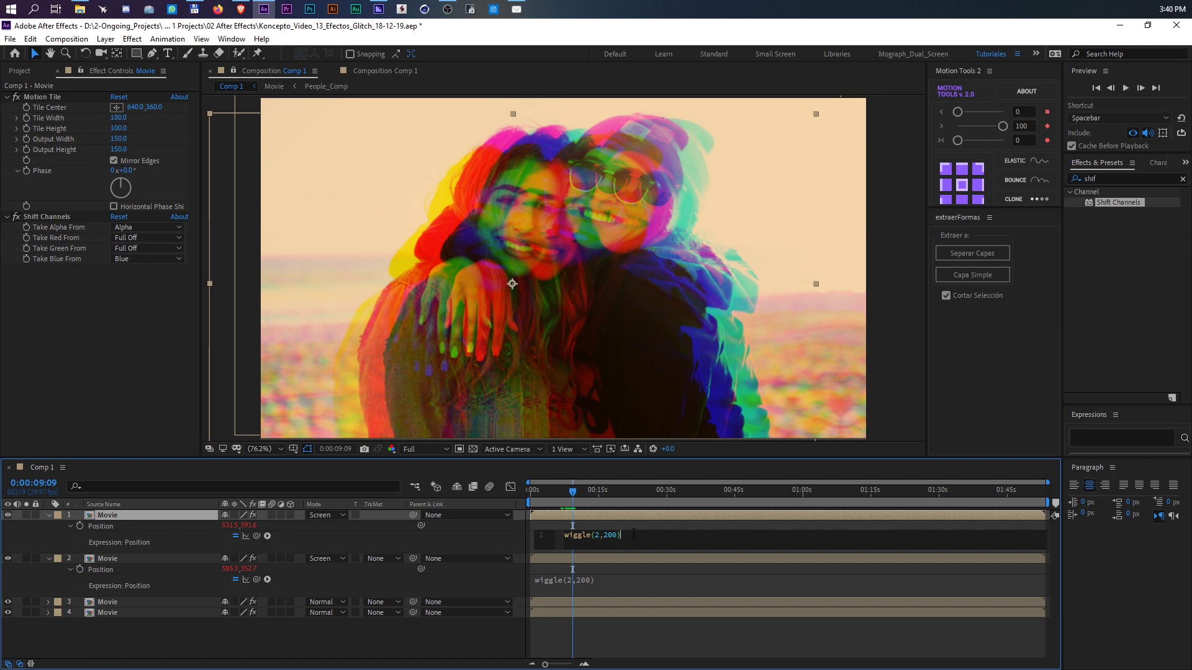
double_click(611, 535)
type("50")
left_click(629, 514)
key("space")
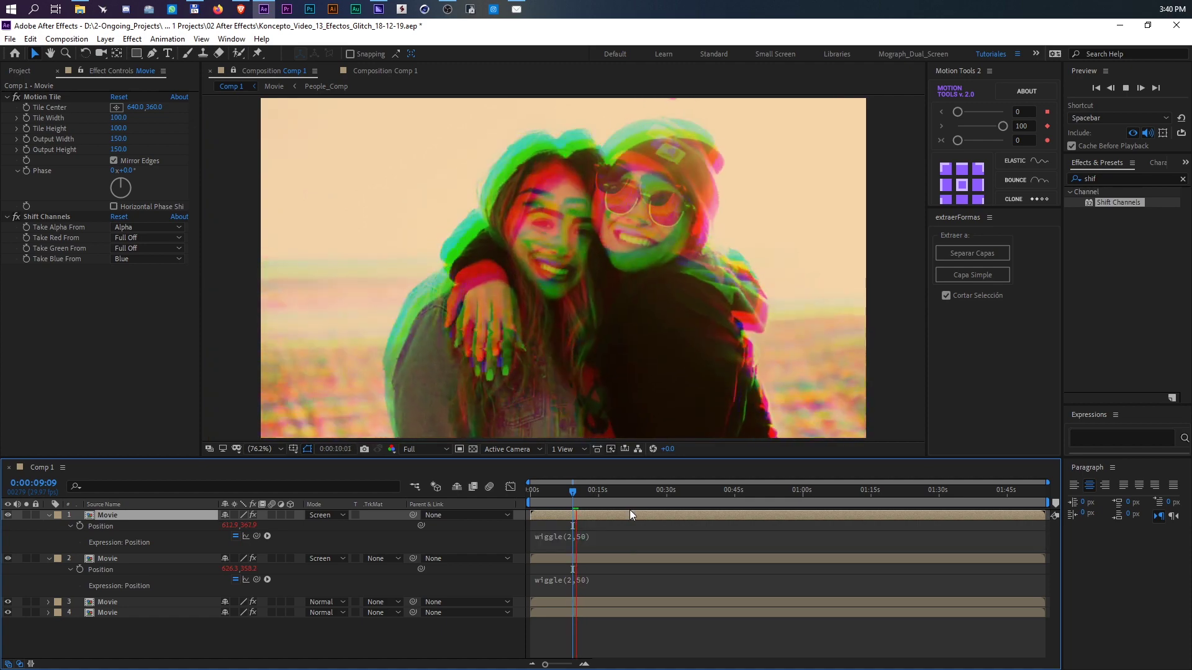
left_click(584, 537)
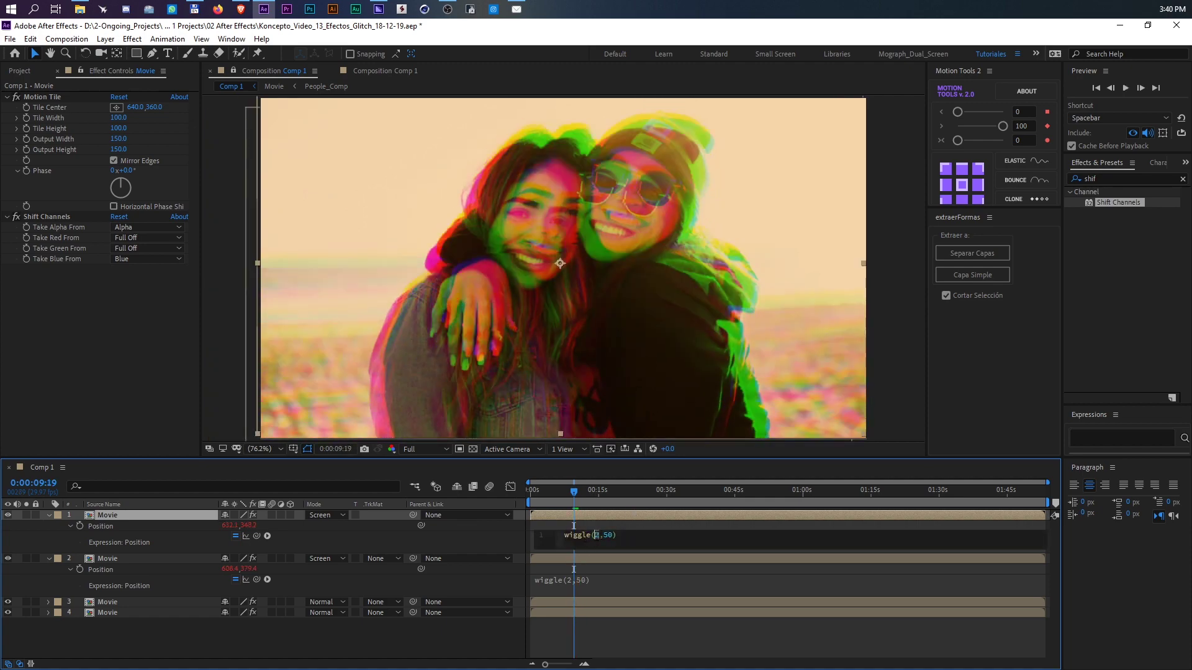
- Raise the wiggle frequency to 10, making wiggle(10,50), and preview the faster jitter
type("10")
left_click(599, 581)
double_click(597, 578)
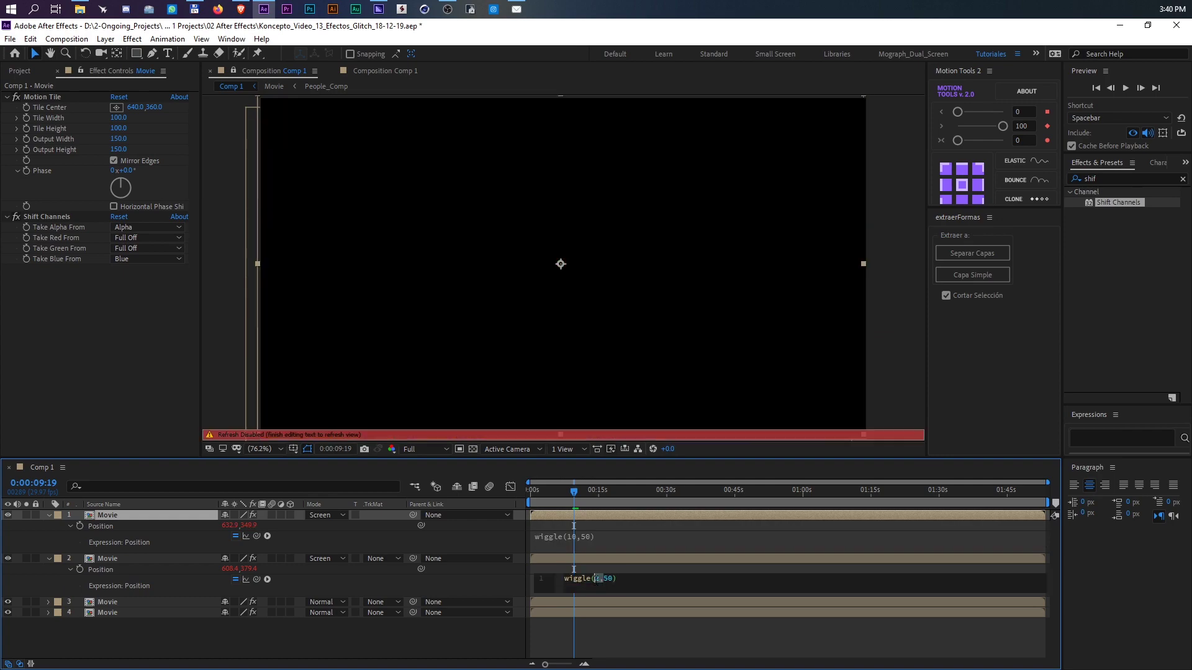
type("10")
key("KP_Enter")
key("space")
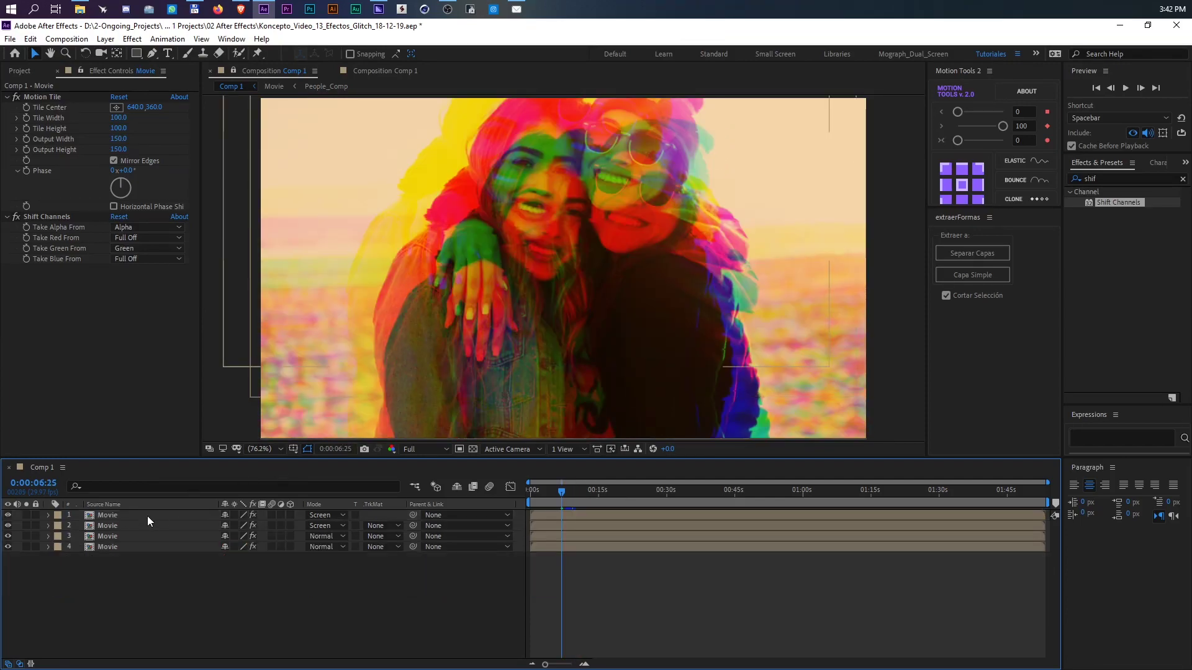
- Set the top Movie layer's Opacity to 0 at about 6 seconds
left_click(147, 515)
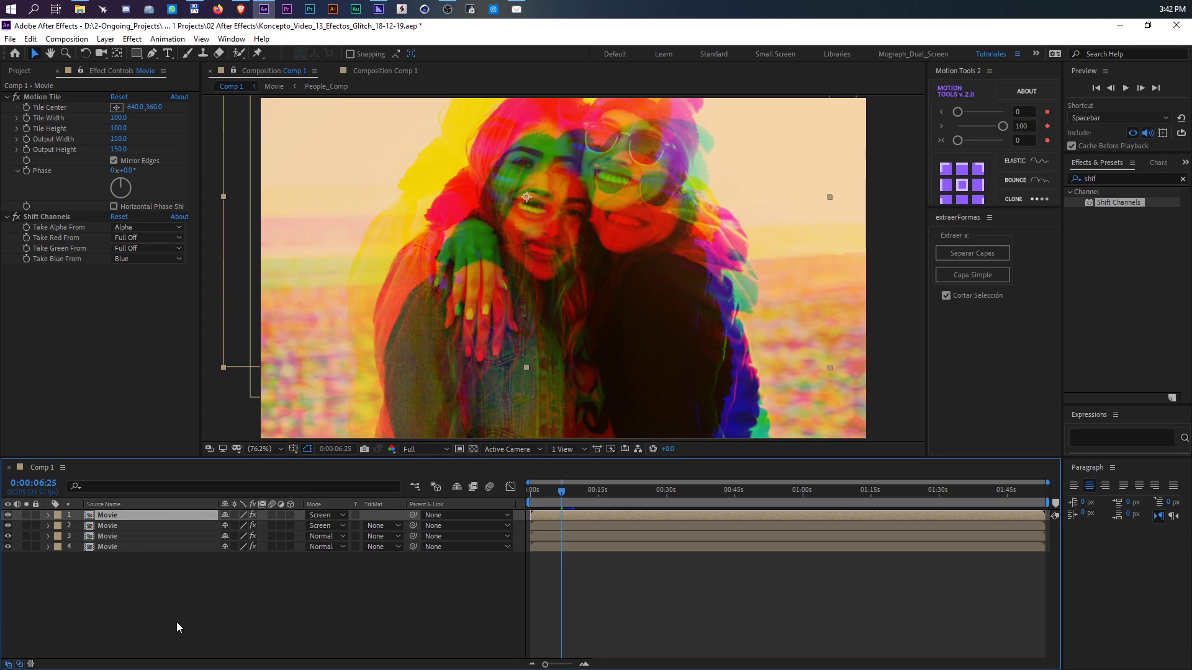
key("t")
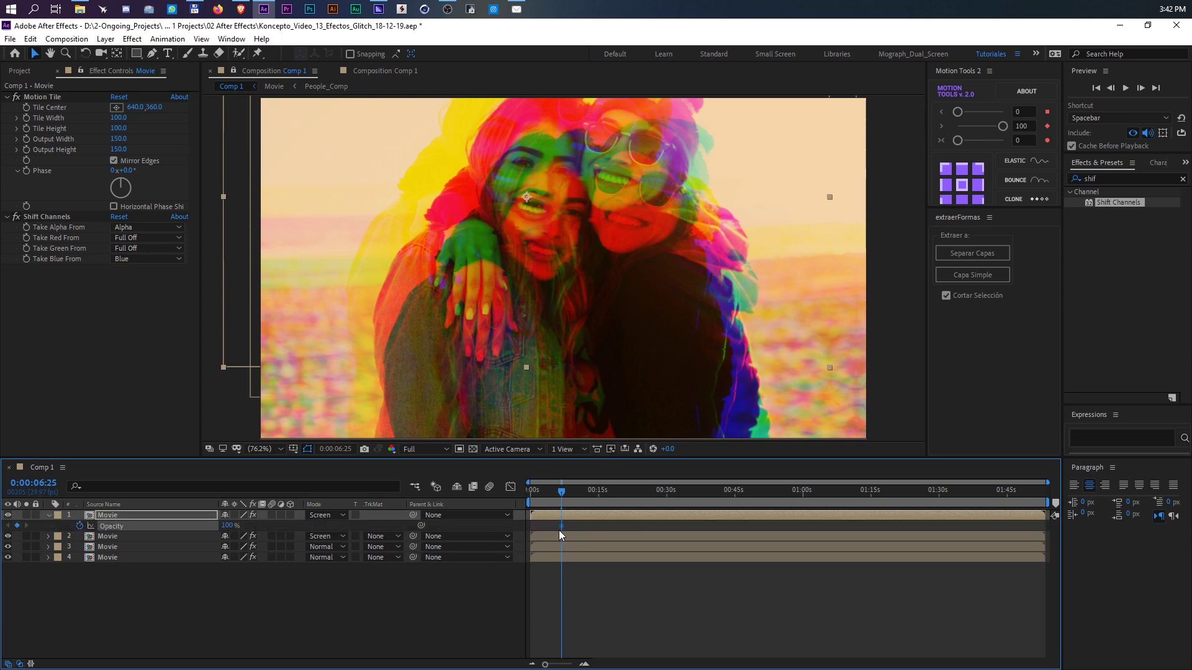
scroll(685, 489, "up", 5)
left_click(685, 489)
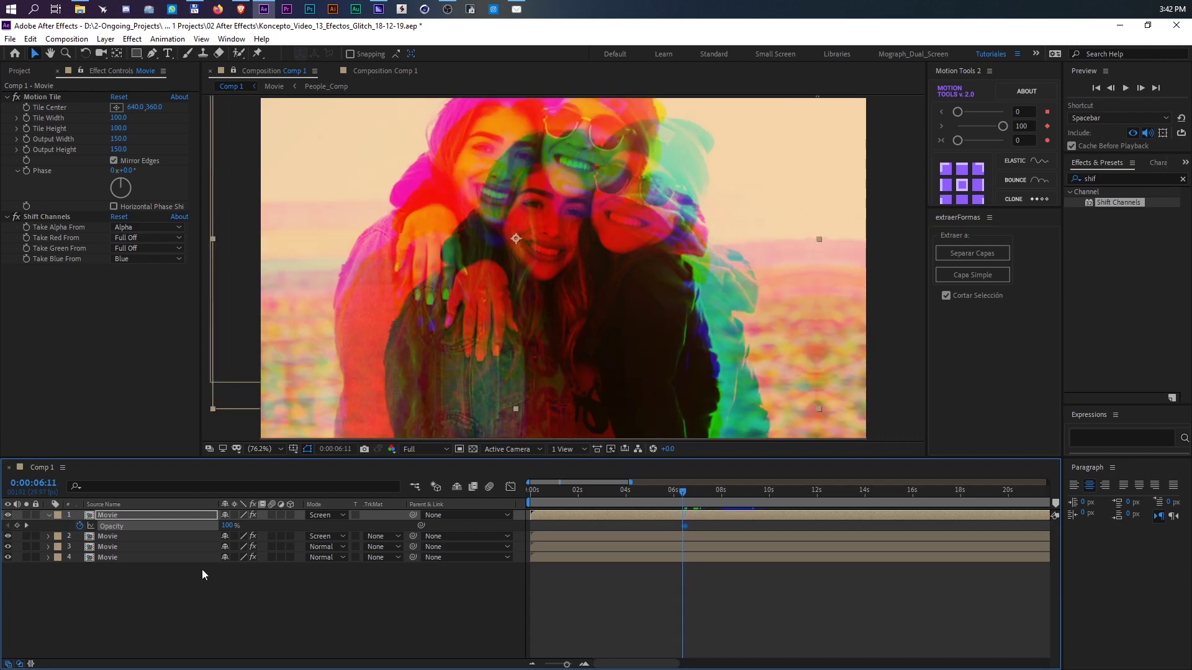
left_click(228, 526)
type("0")
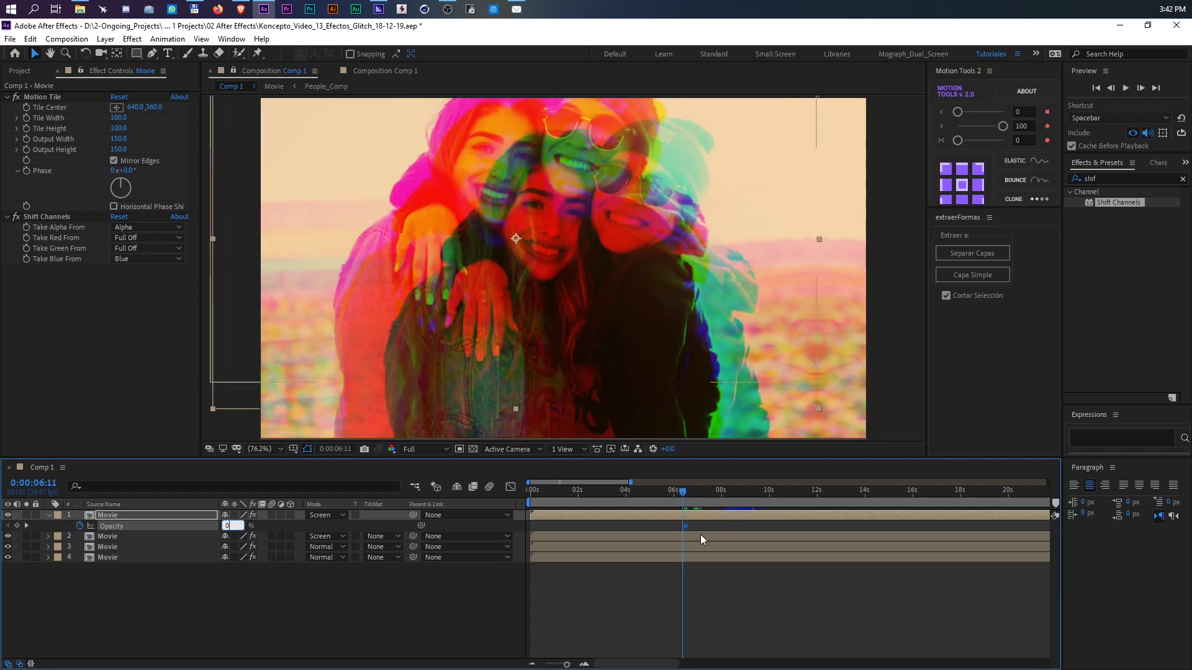
key("Return")
- Add Opacity keyframes at 7:16 and 0 at 7:19, then select both keyframes
left_click_drag(697, 494, 711, 493)
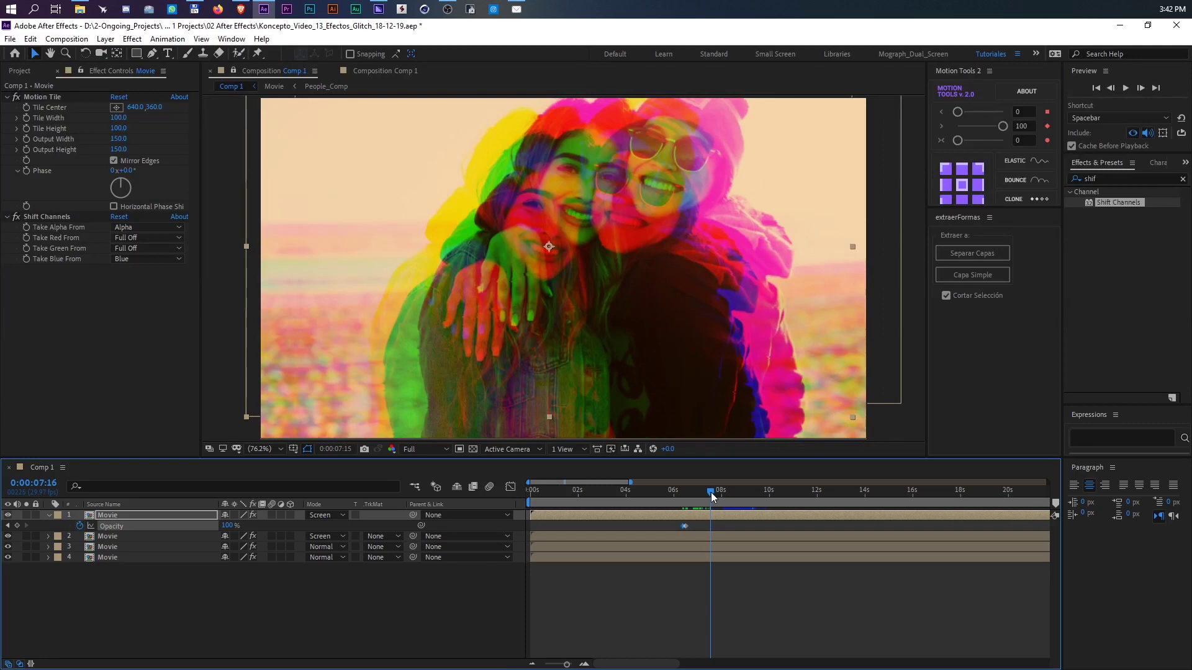
left_click(16, 526)
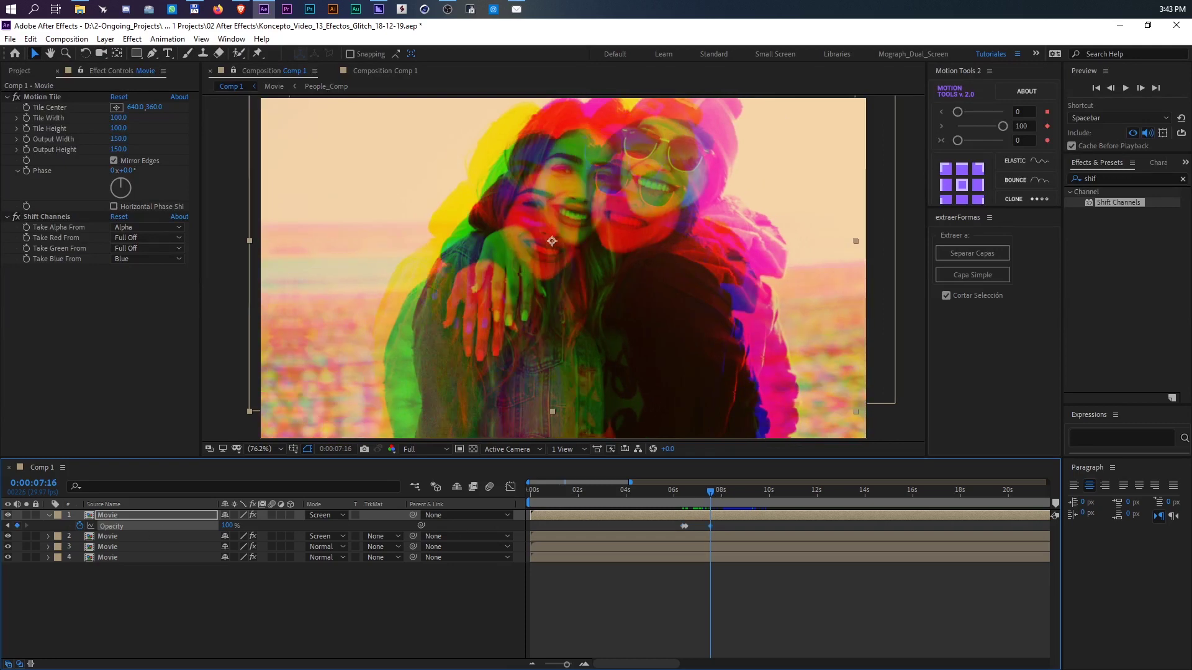
left_click_drag(709, 492, 713, 493)
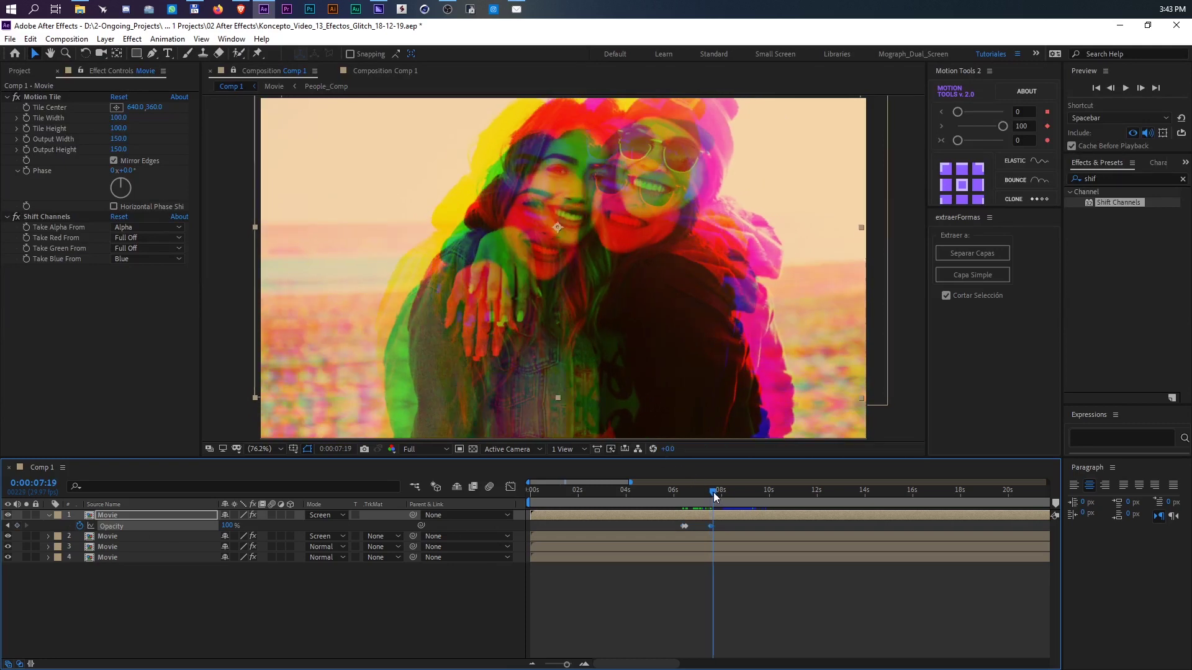
left_click(230, 525)
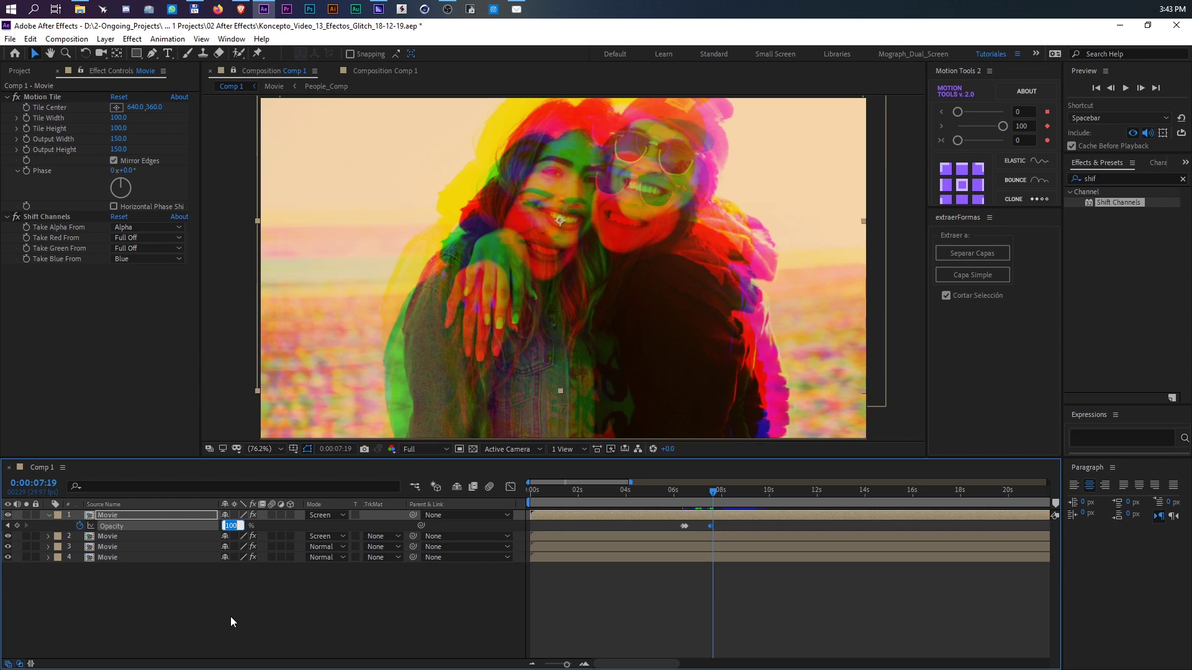
type("0")
key("Return")
key("j")
left_click_drag(723, 522, 643, 527)
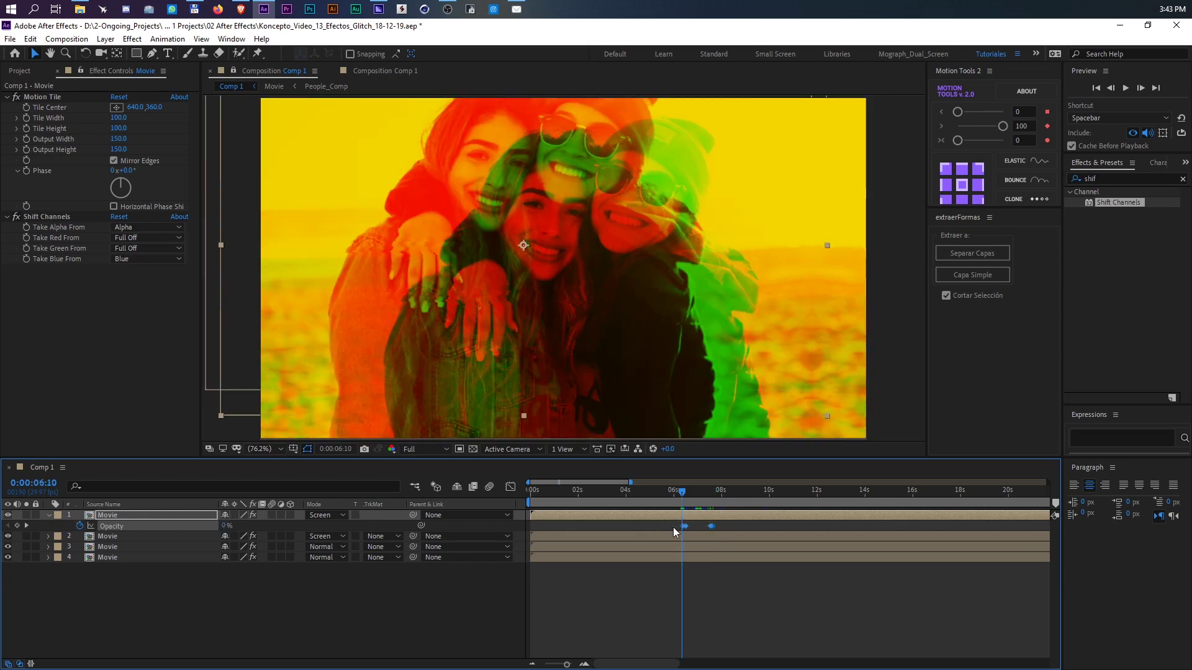
- Switch the third Movie layer to Screen blending and preview the result
left_click(165, 536)
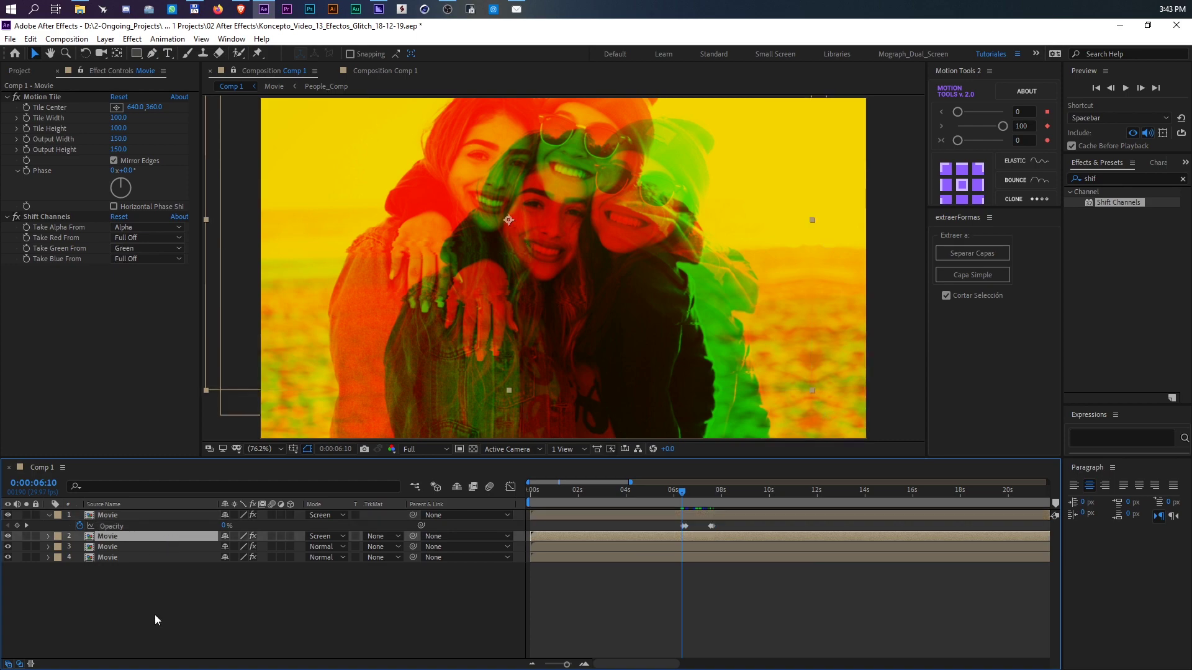
key("ctrl+Down")
key("space")
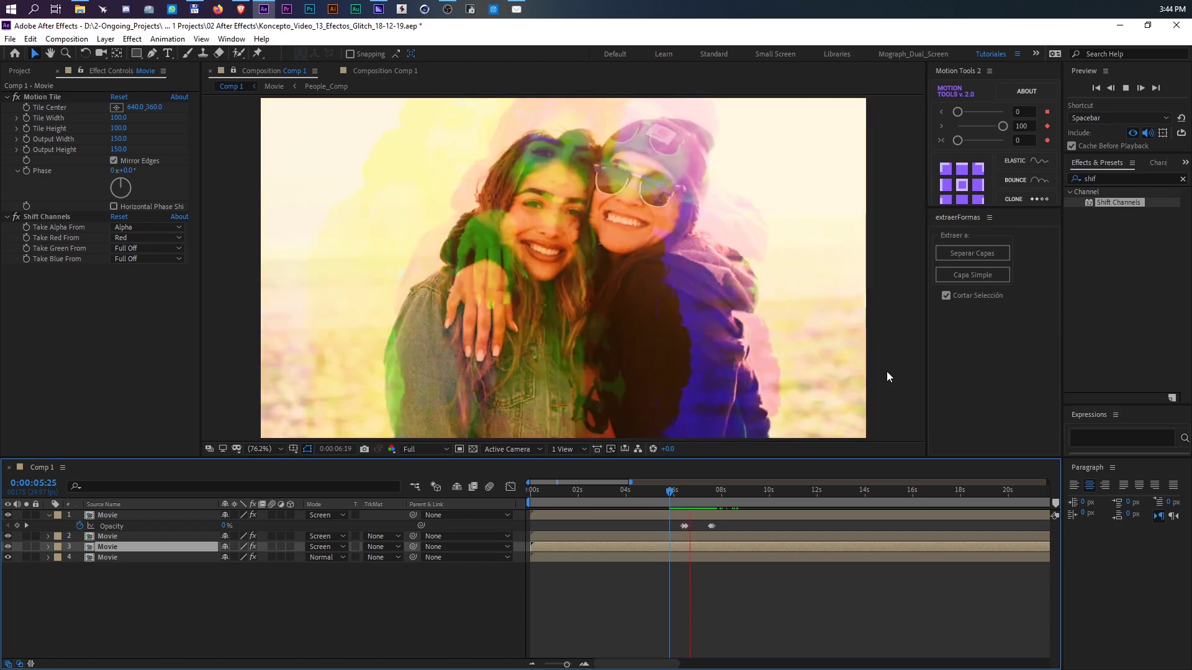
key("space")
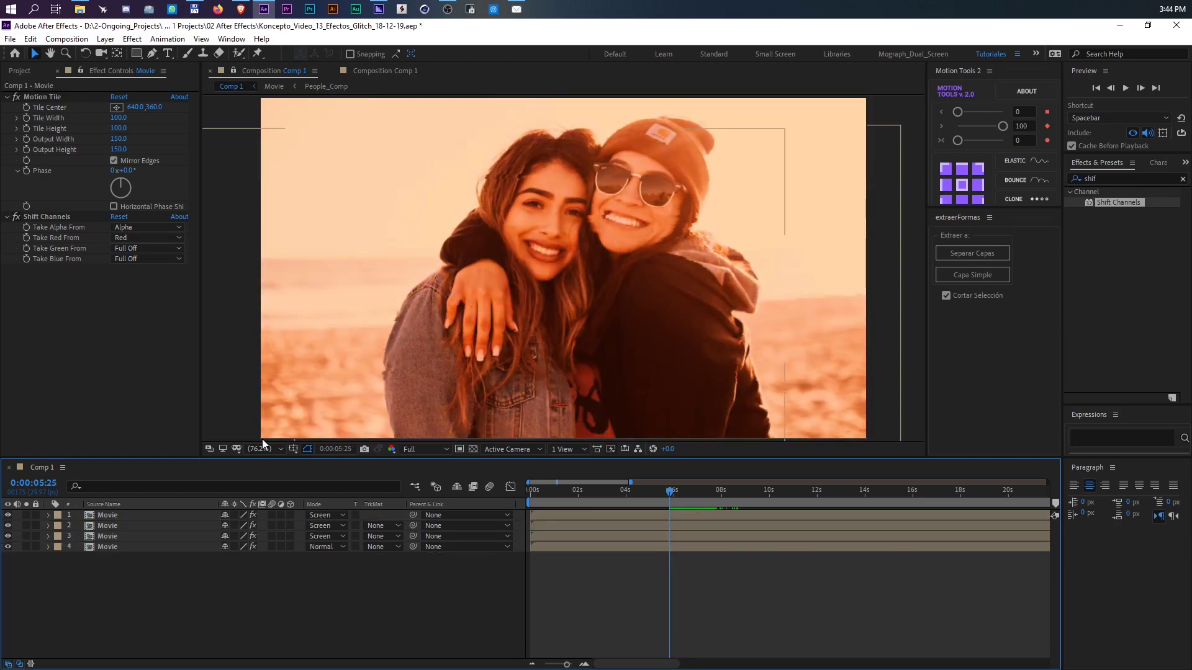
- Add a new adjustment layer and apply Optics Compensation to it
left_click(106, 38)
mouse_move(162, 54)
left_click(362, 136)
left_click(1067, 178)
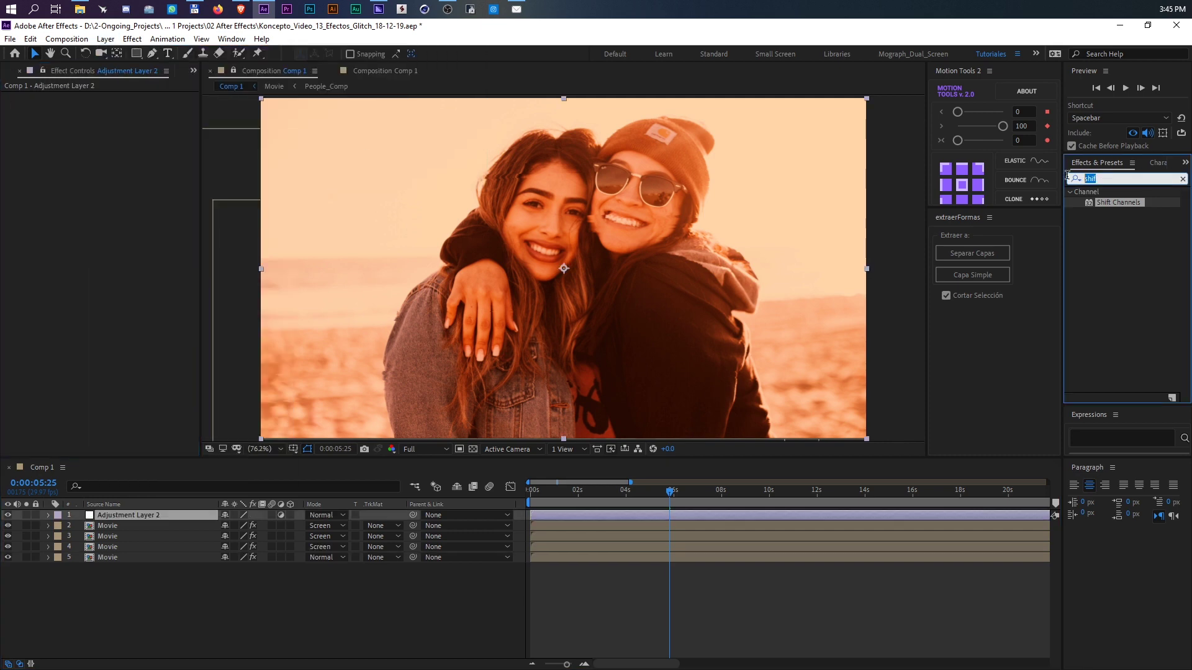
type("op")
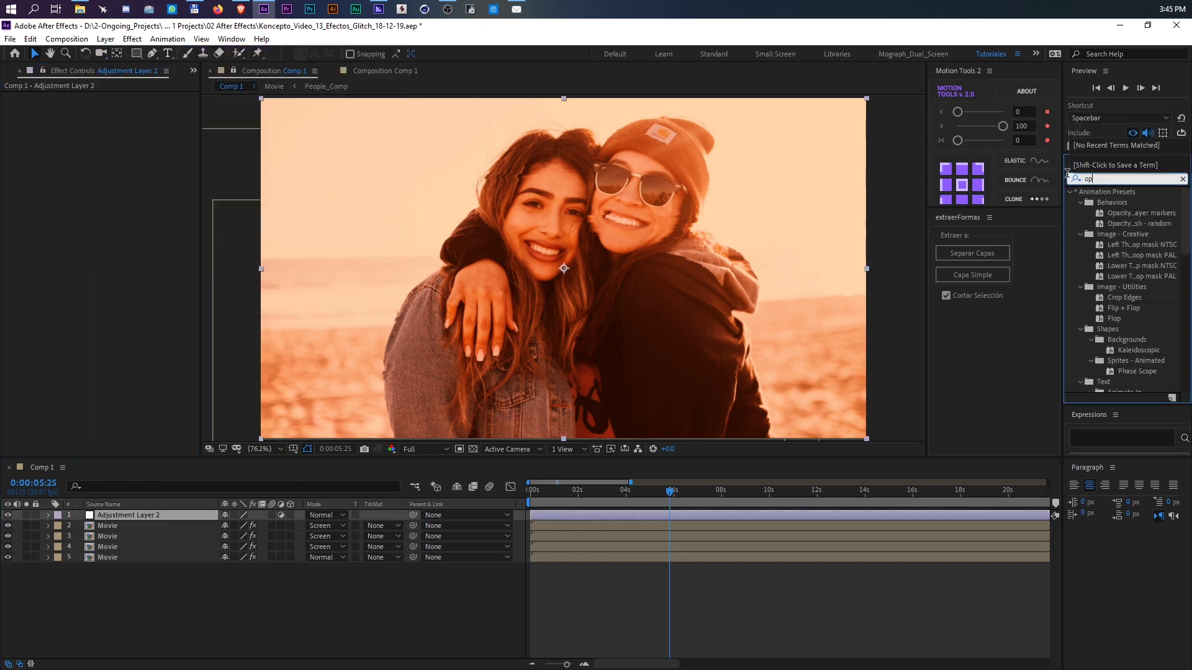
type("ti")
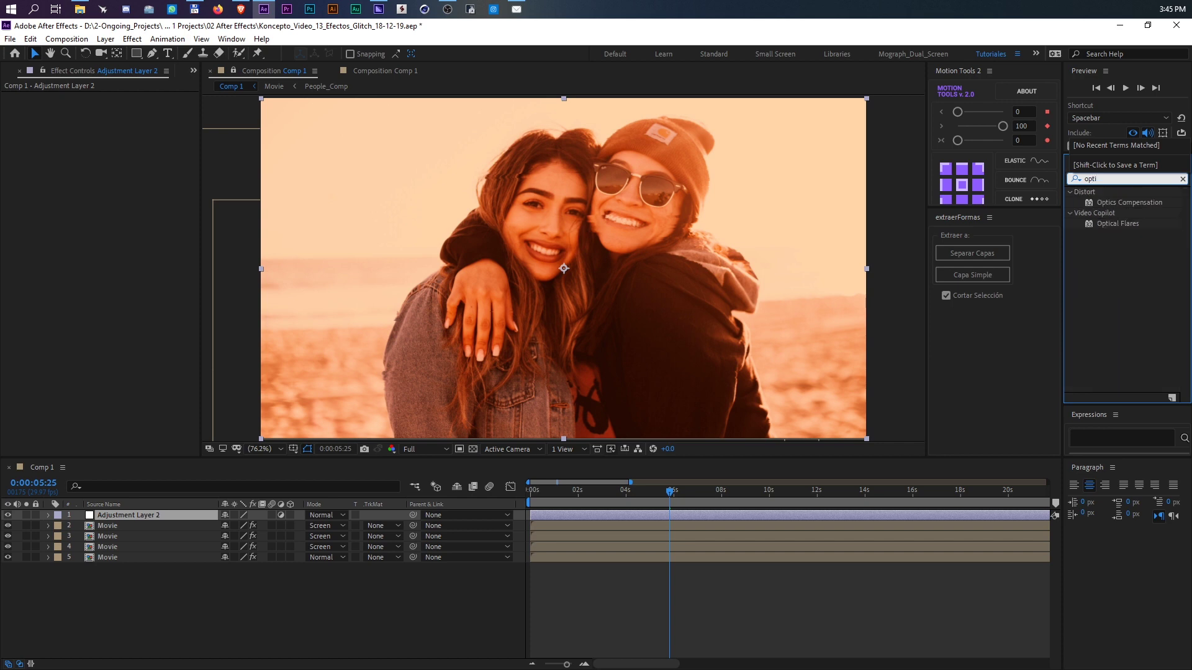
type("cs")
left_click_drag(1129, 202, 116, 162)
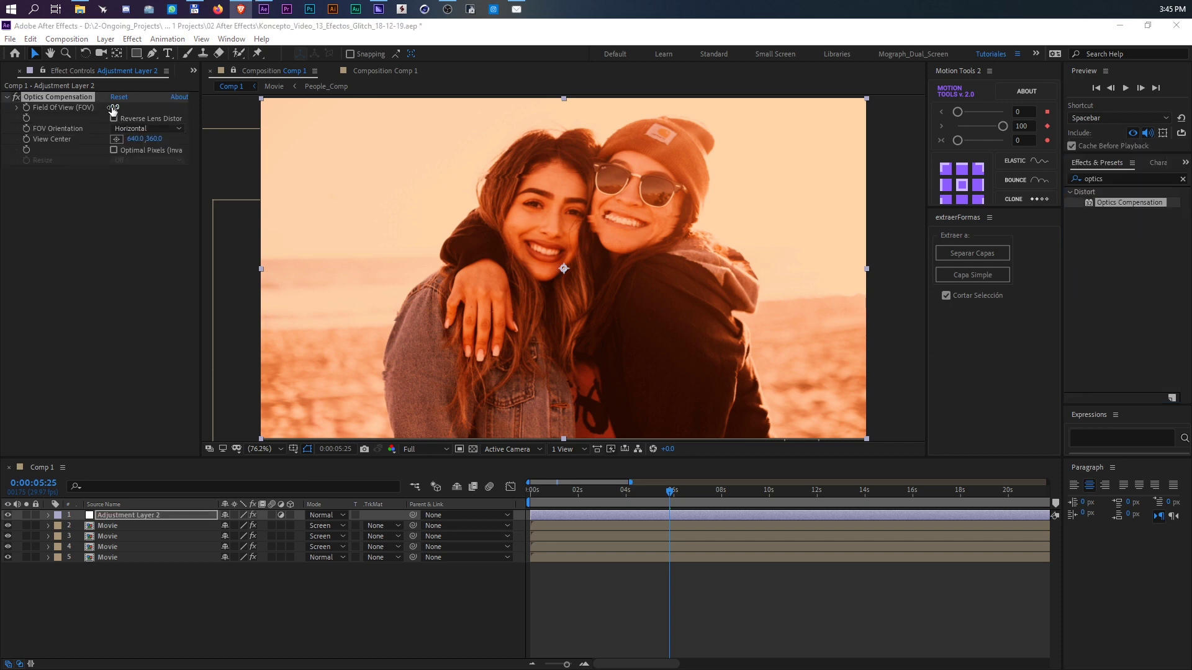
- Set Field Of View to 120 and enable Reverse Lens Distortion
left_click(114, 108)
type("120")
key("Return")
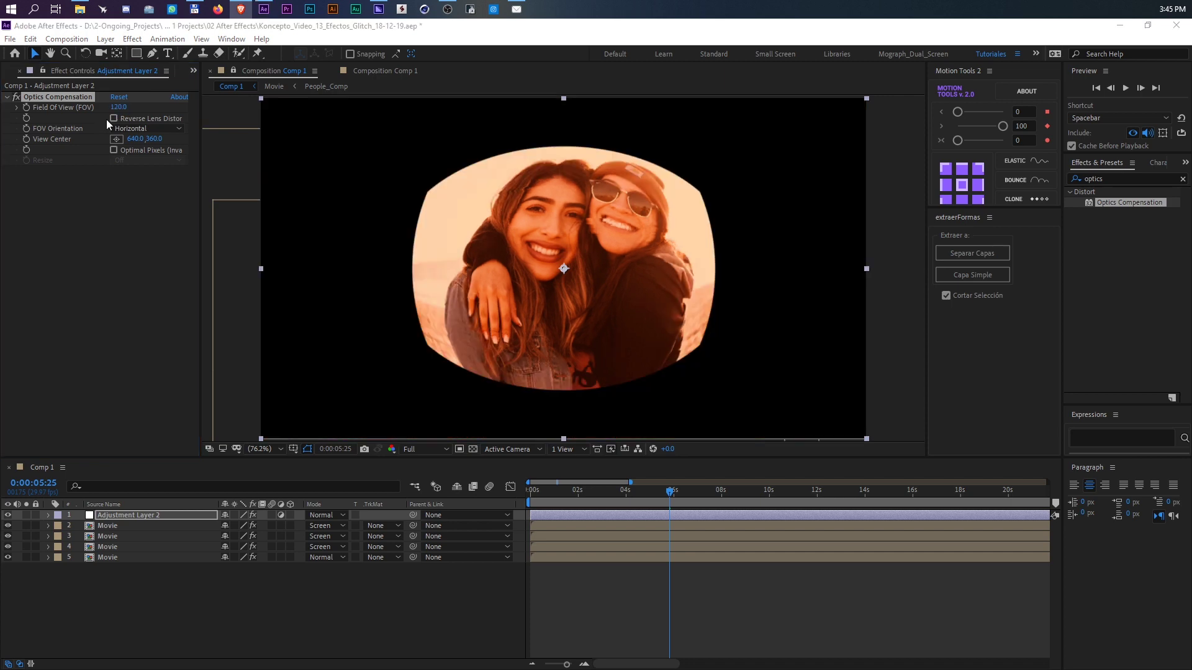
left_click(114, 118)
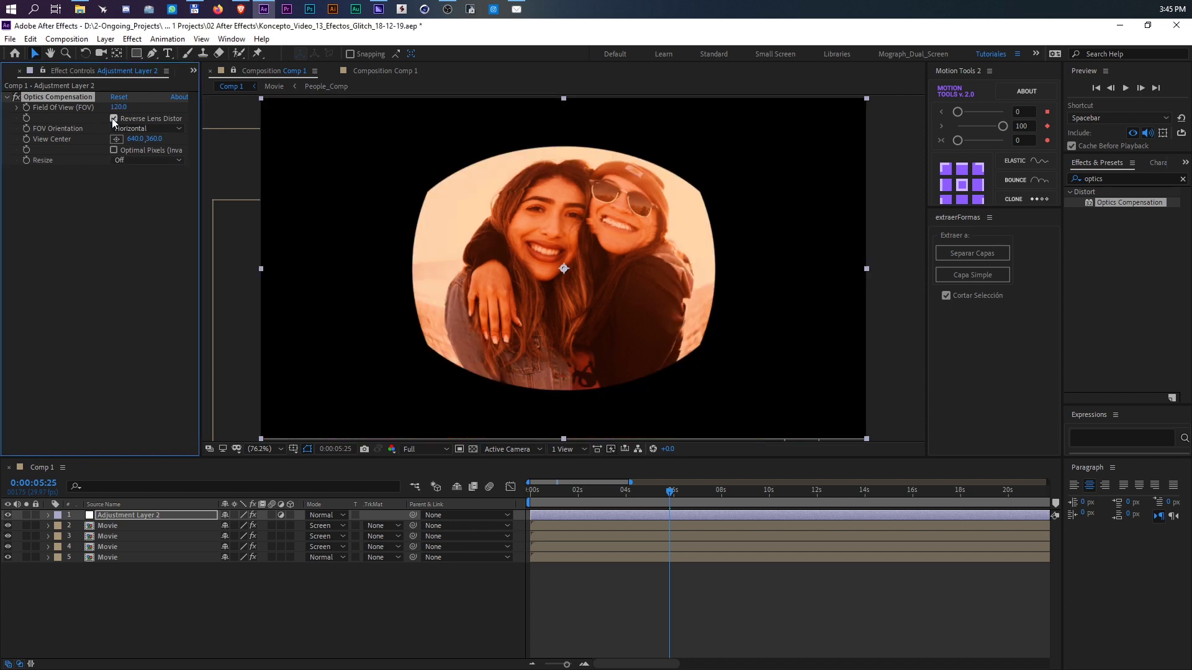
- Drive Optics Compensation View Center with wiggle(5,1000) and scrub the timeline to check the wobble
left_click(28, 139, "alt")
left_click_drag(683, 459, 684, 379)
left_click(698, 514)
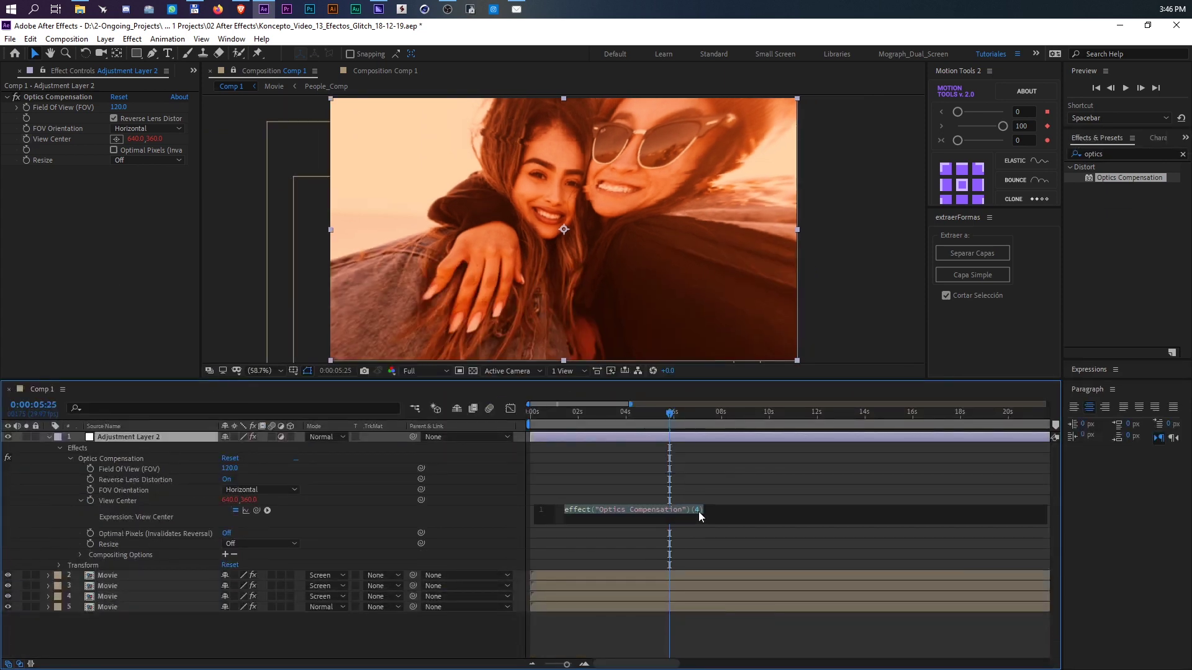
type("wiggle(5")
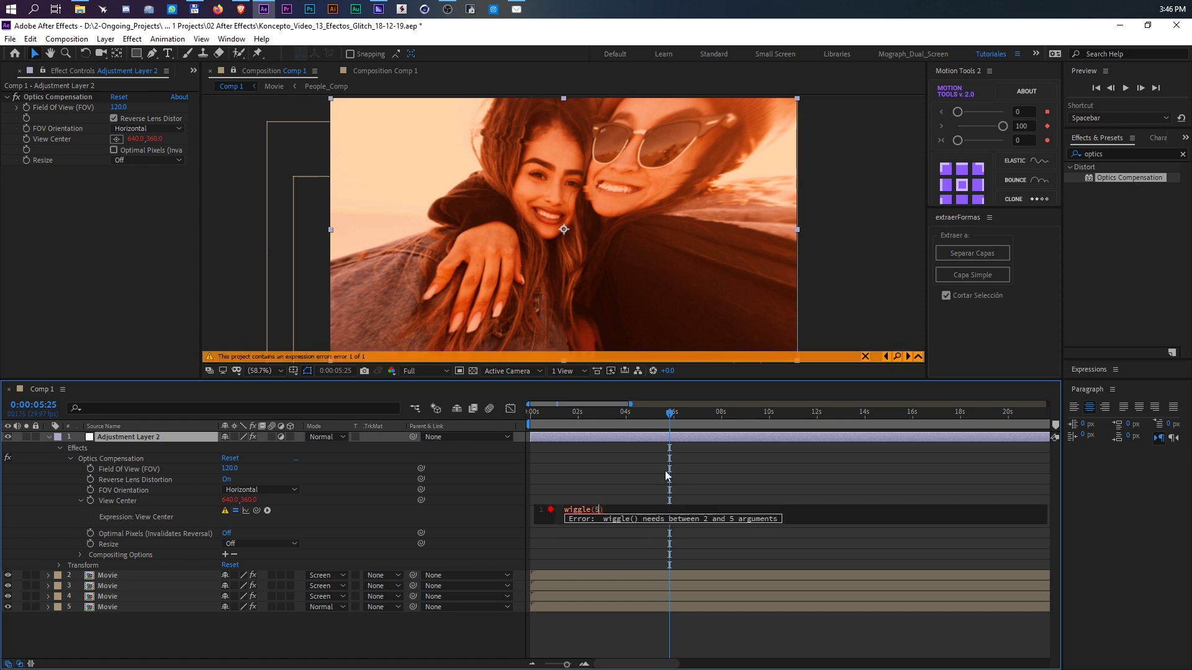
type(".1000")
left_click(665, 470)
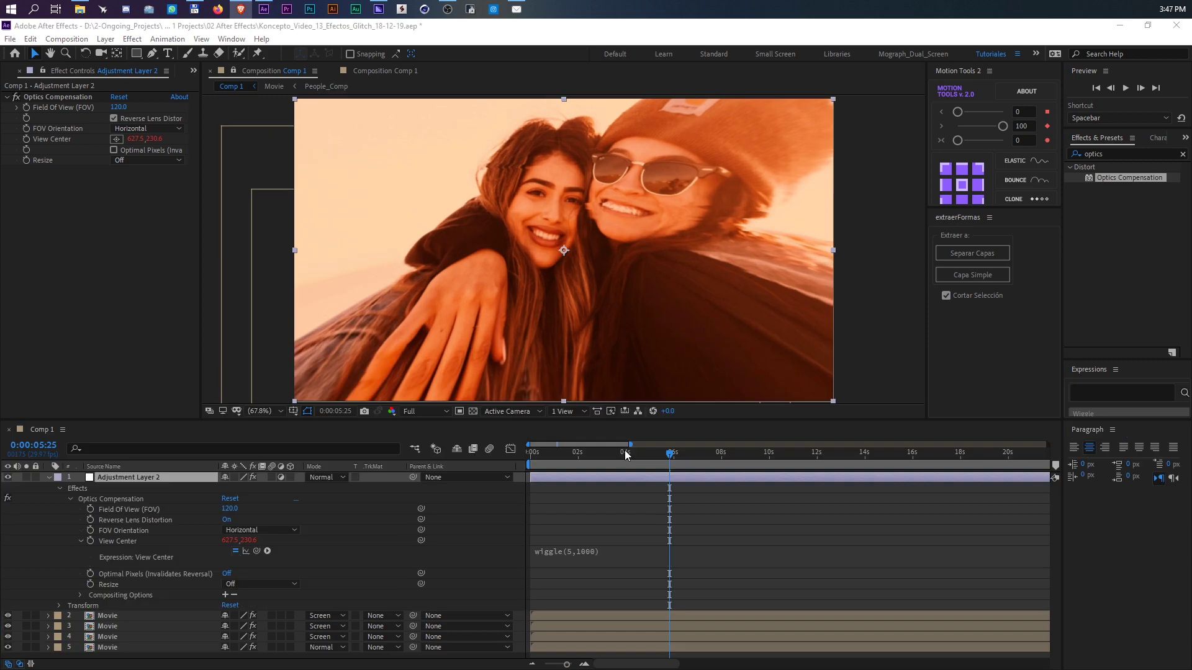
left_click(624, 452)
left_click_drag(625, 455, 624, 455)
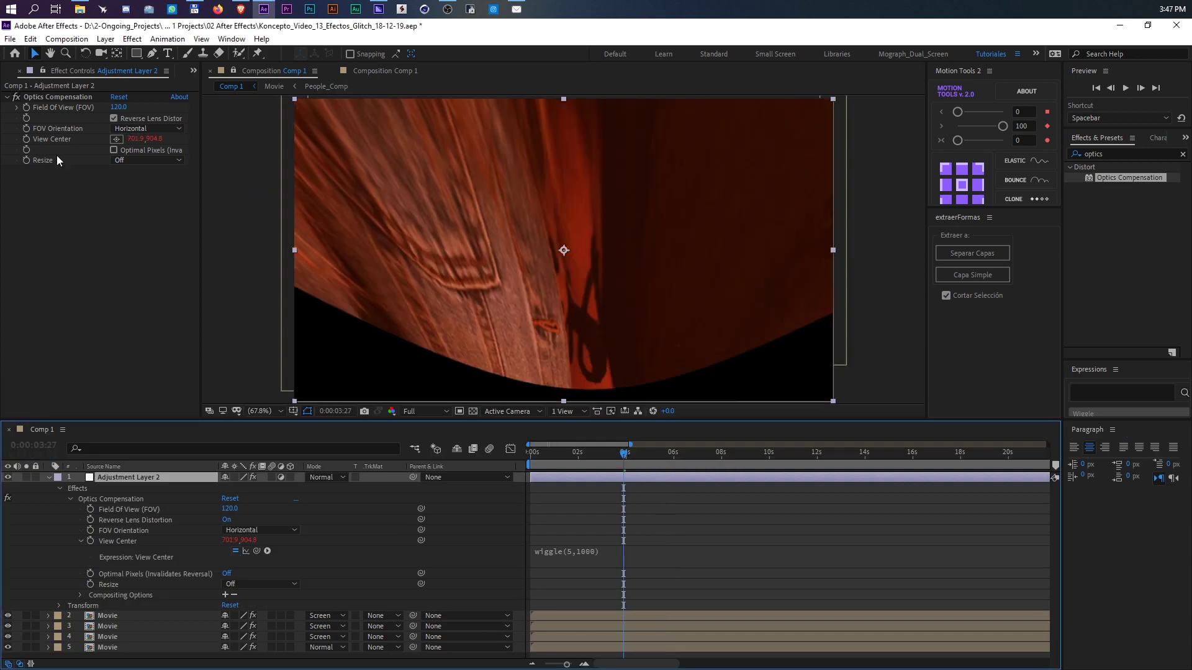
left_click(26, 107)
- Add a Field Of View keyframe at 4:07, then search effects for Radial Blur
left_click(621, 454)
left_click_drag(622, 458, 629, 459)
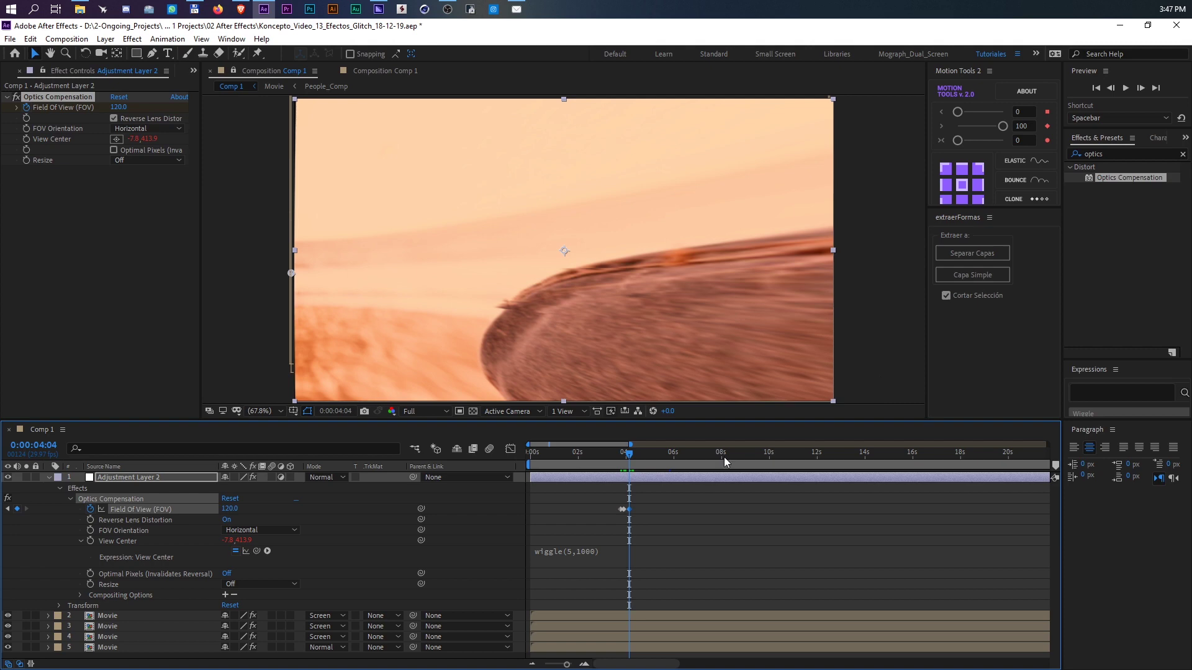
left_click(632, 449)
left_click(17, 509)
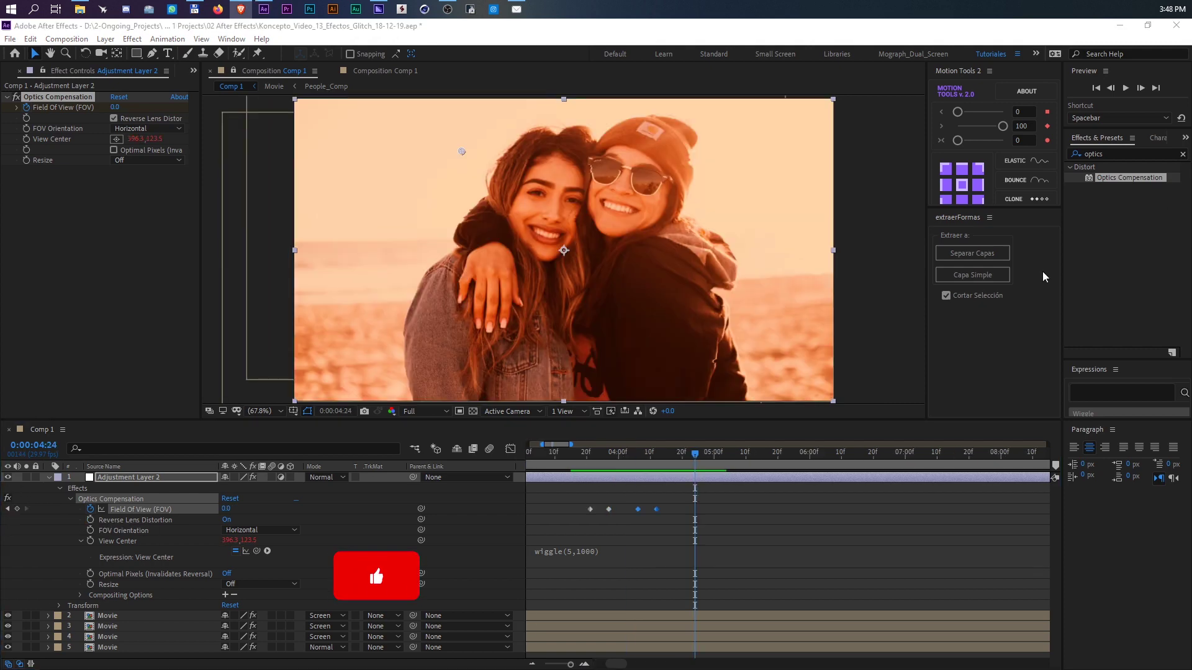
left_click(1115, 153)
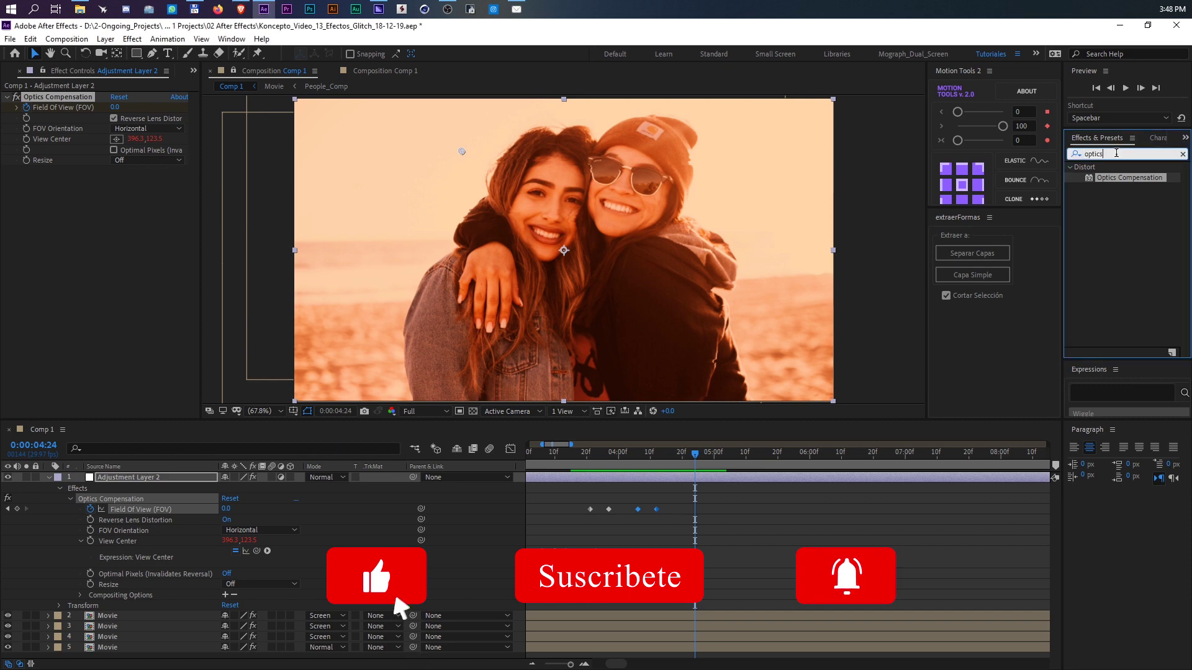
type("Radial bl")
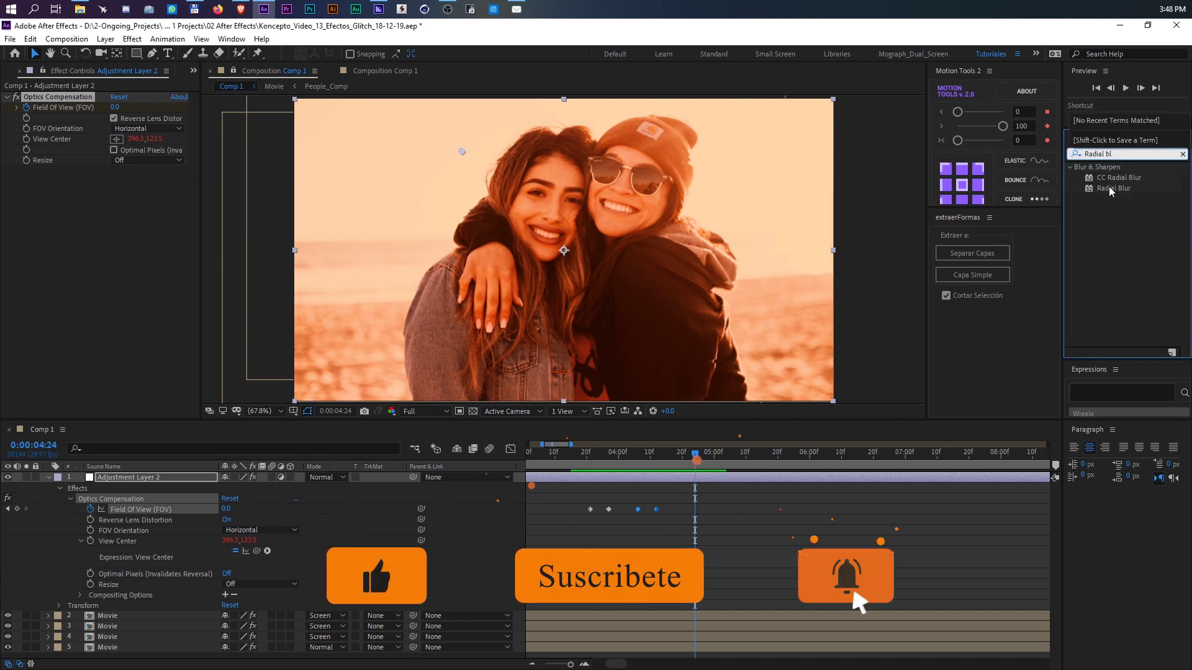
- Apply Radial Blur to the adjustment layer with Amount 40 and Type Zoom
left_click_drag(1112, 188, 735, 220)
left_click_drag(117, 289, 199, 311)
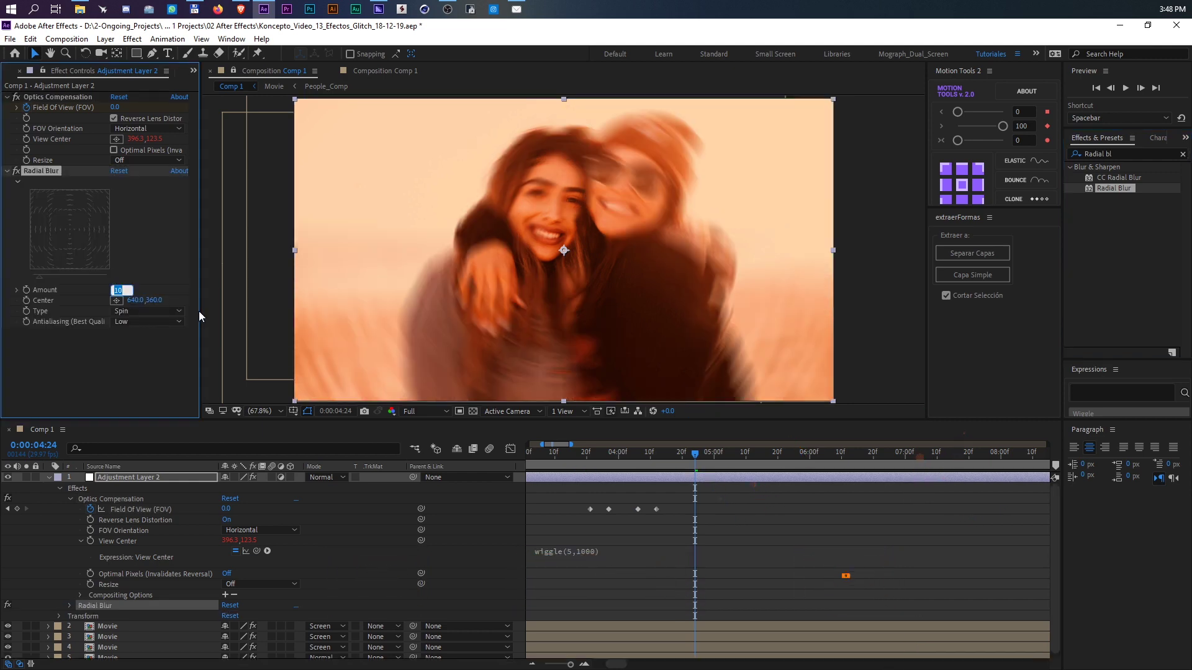
left_click(118, 290)
type("40")
left_click(123, 348)
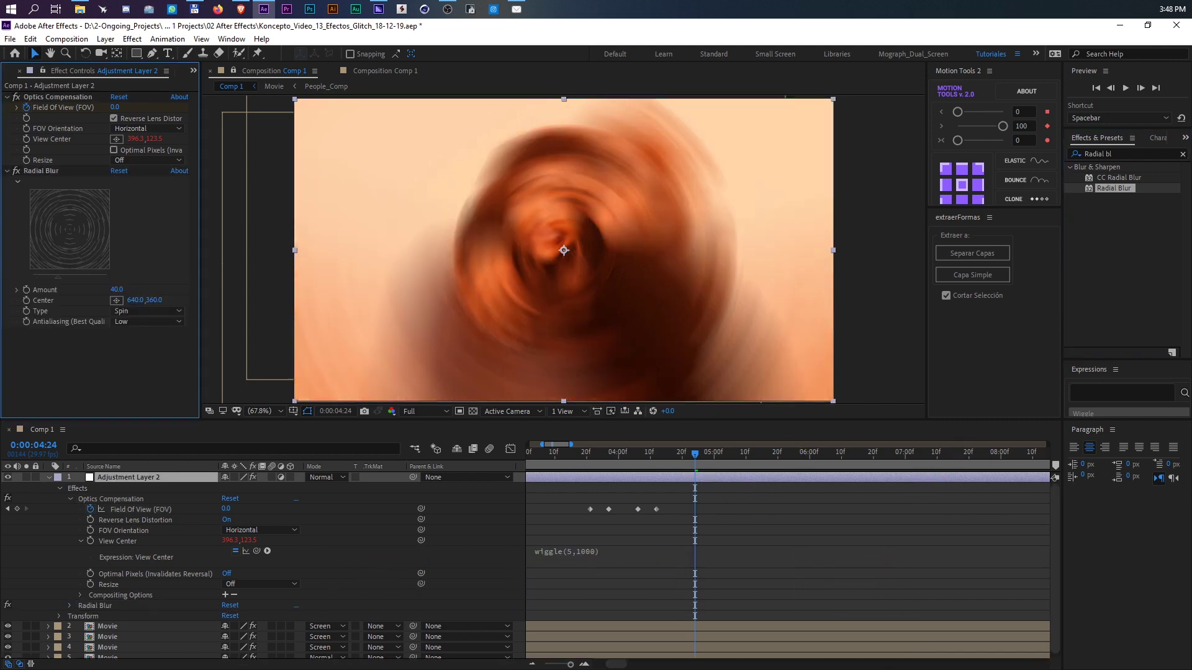
left_click(162, 310)
left_click(155, 340)
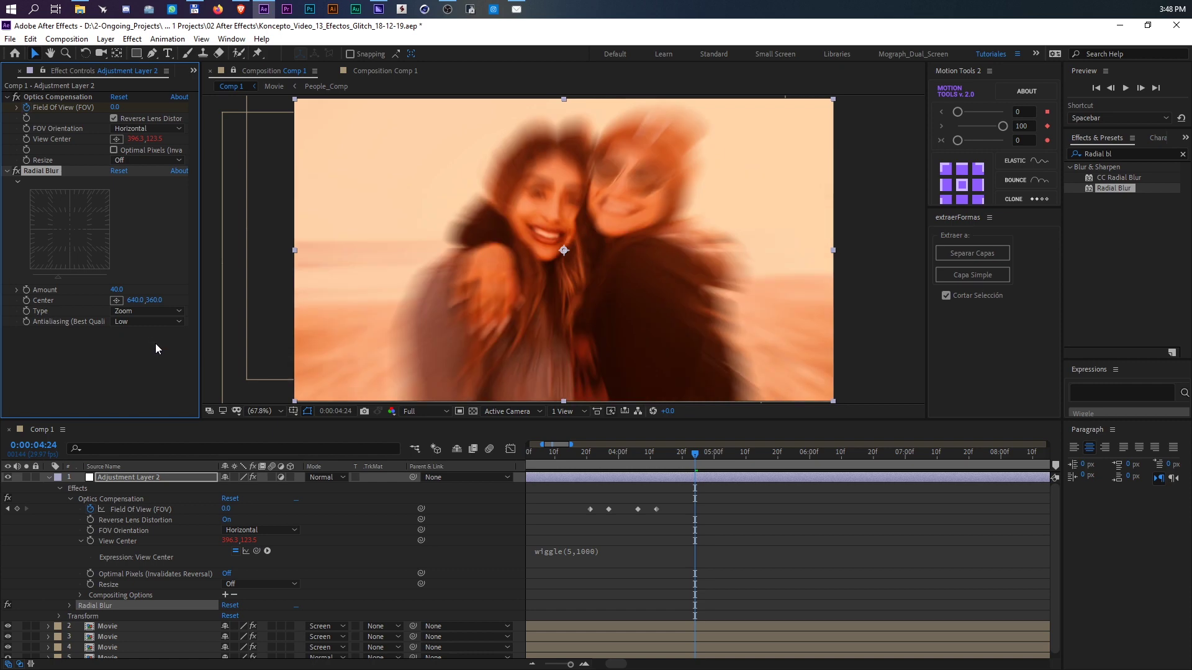
- Keyframe the Radial Blur Amount from 40 down to 0 at 4:12 and preview the burst
left_click(26, 290)
key("u")
key("shift+Page_Up")
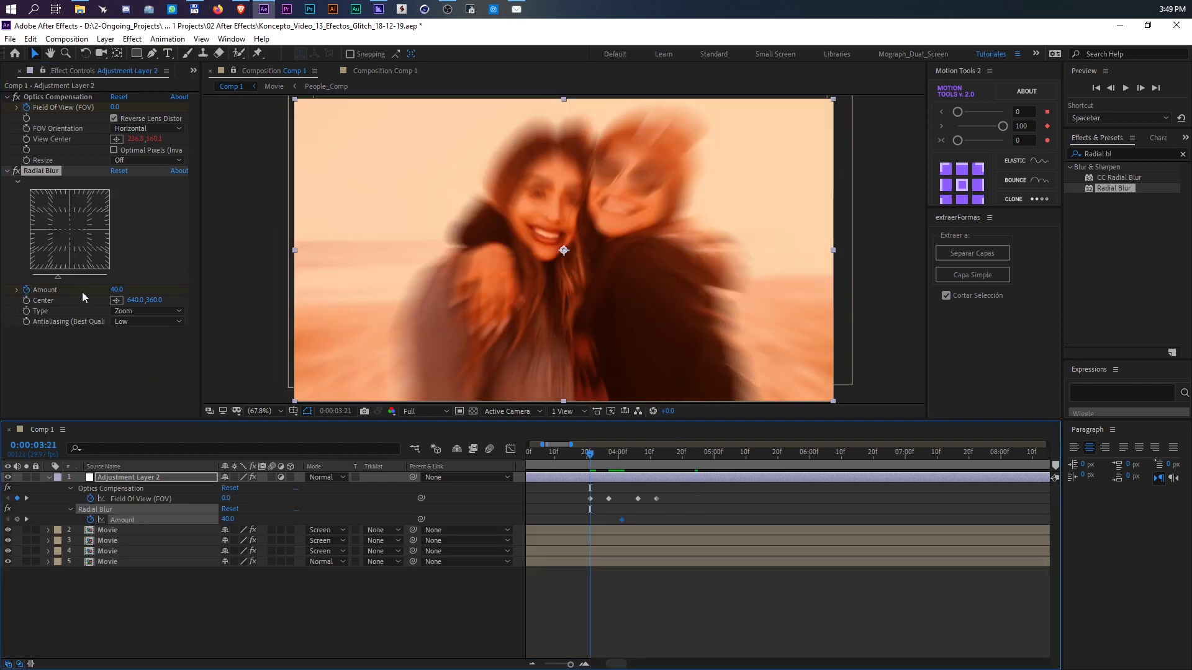
left_click_drag(116, 289, 87, 289)
left_click(650, 458)
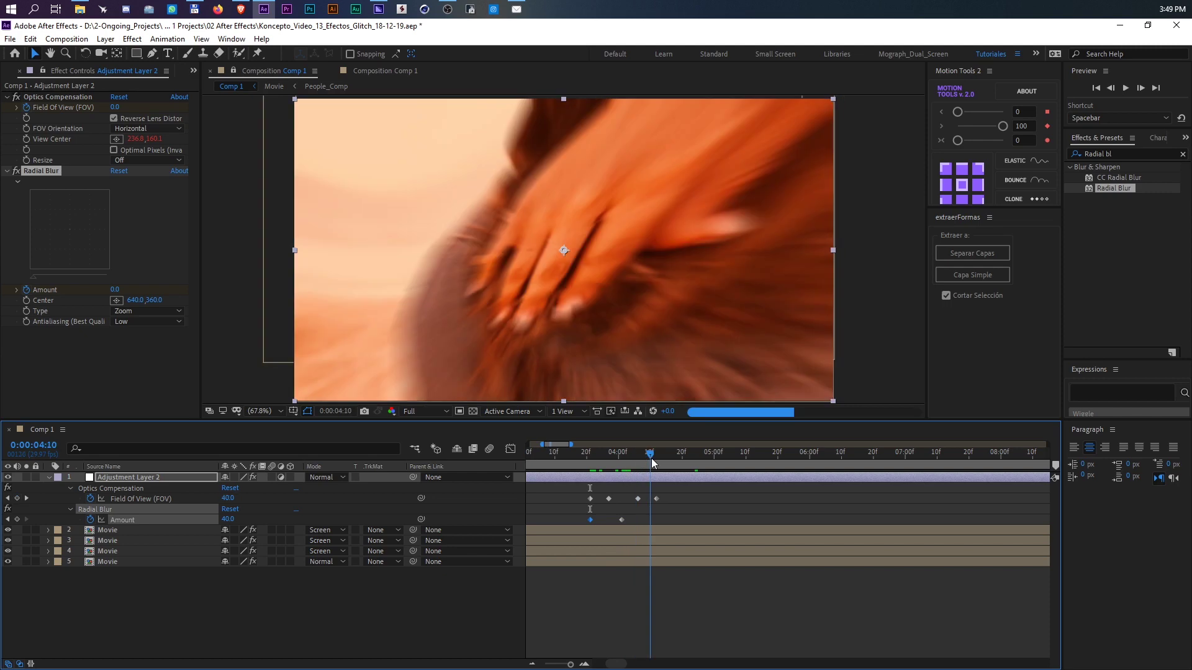
left_click(654, 459)
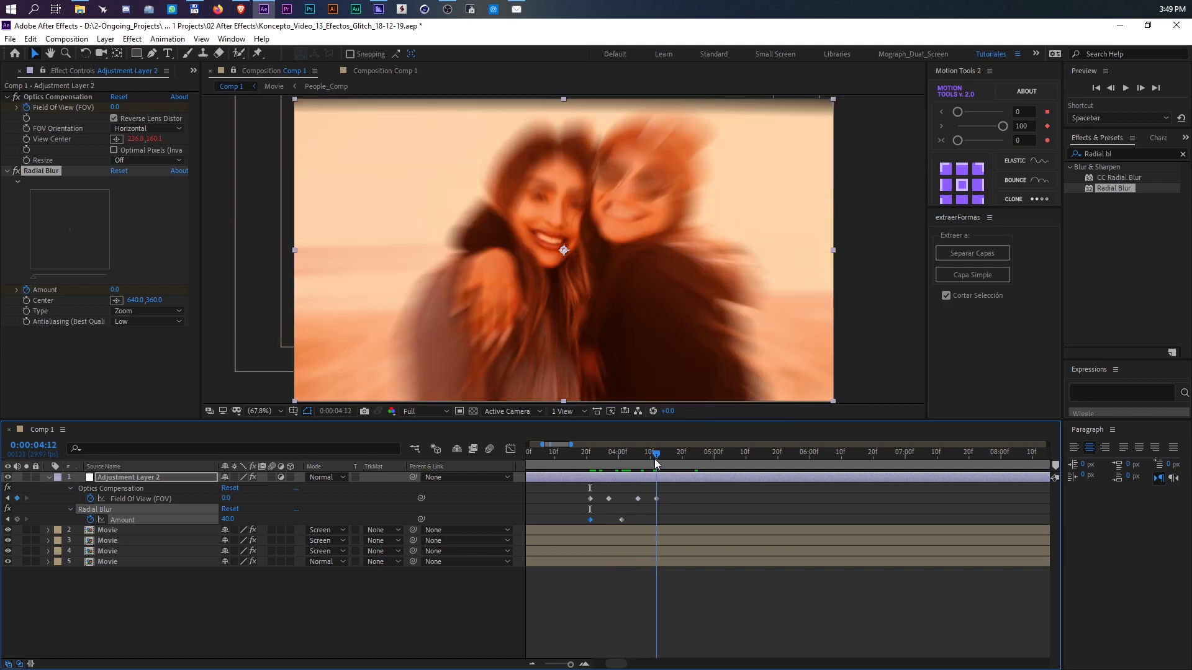
left_click(117, 290)
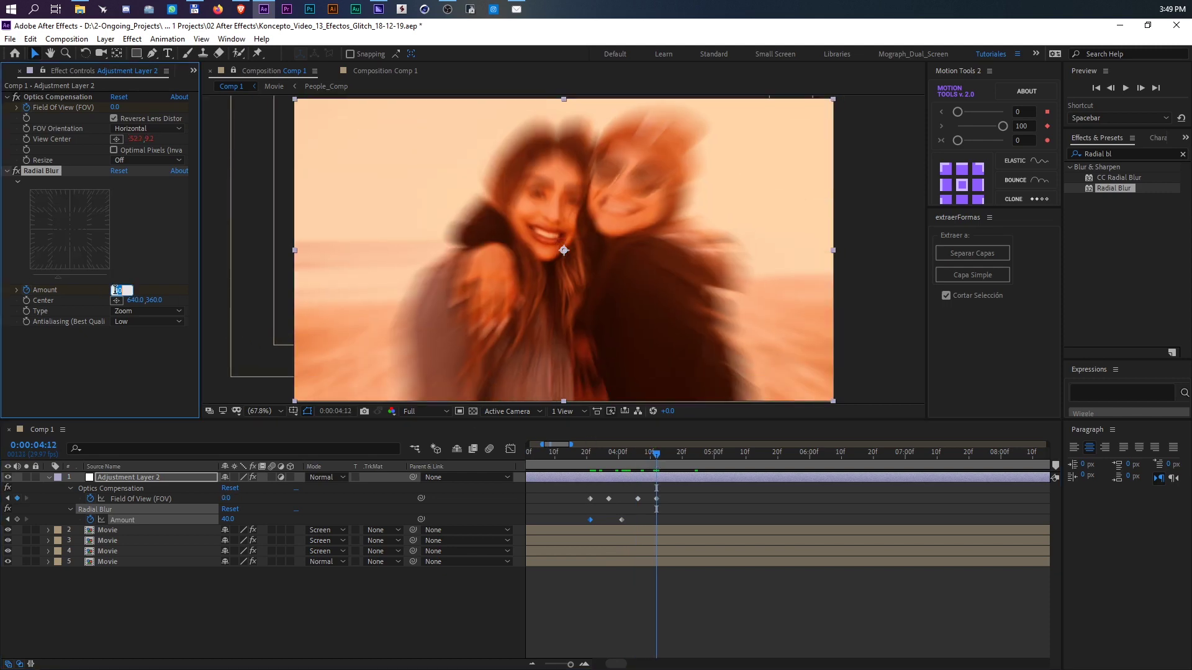
type("0")
key("Return")
left_click(575, 453)
key("space")
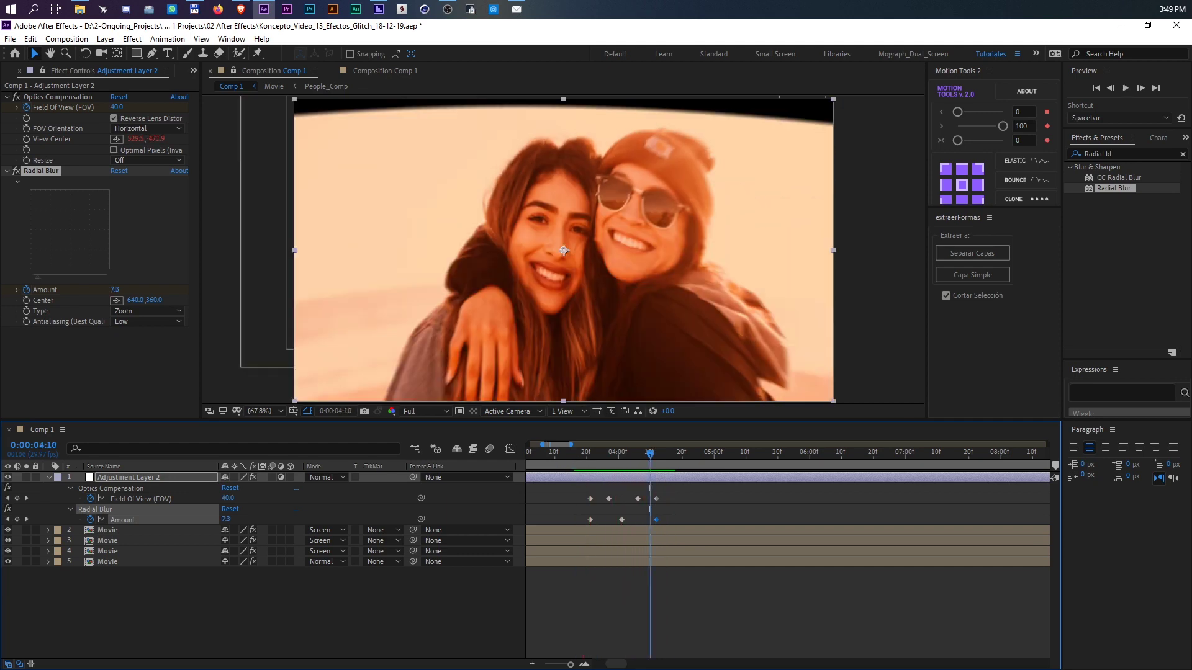
key("space")
- Apply Motion Tile to the adjustment layer with Mirror Edges enabled
left_click(1117, 153)
type("moti")
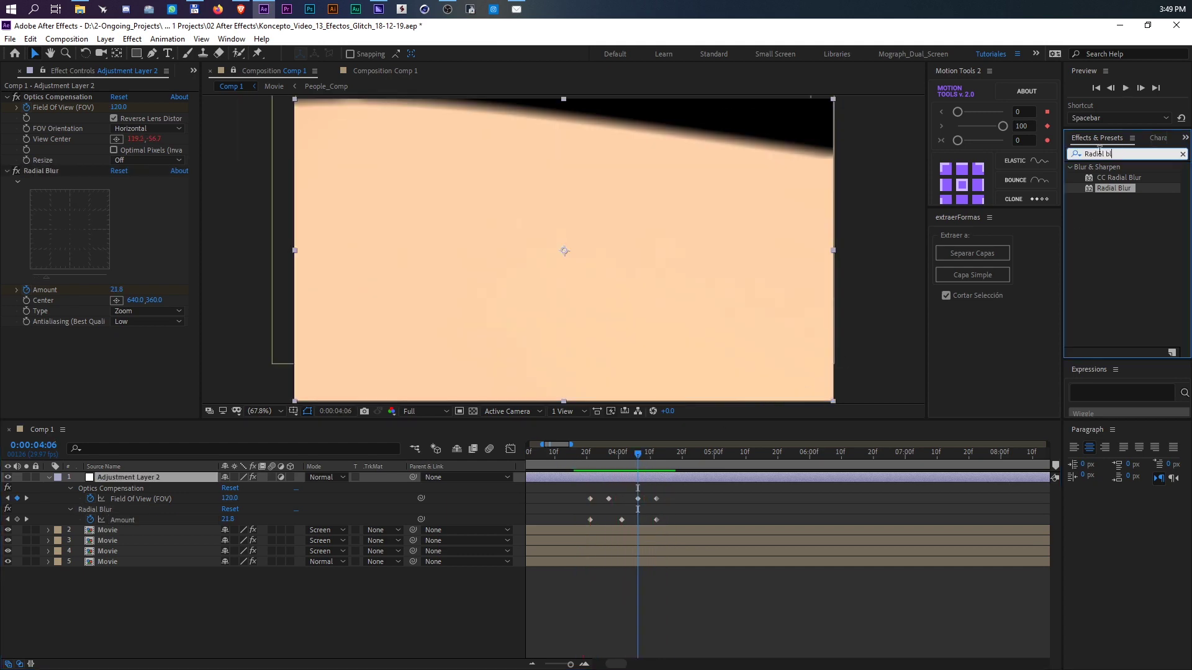
left_click_drag(1114, 283, 140, 167)
left_click(113, 161)
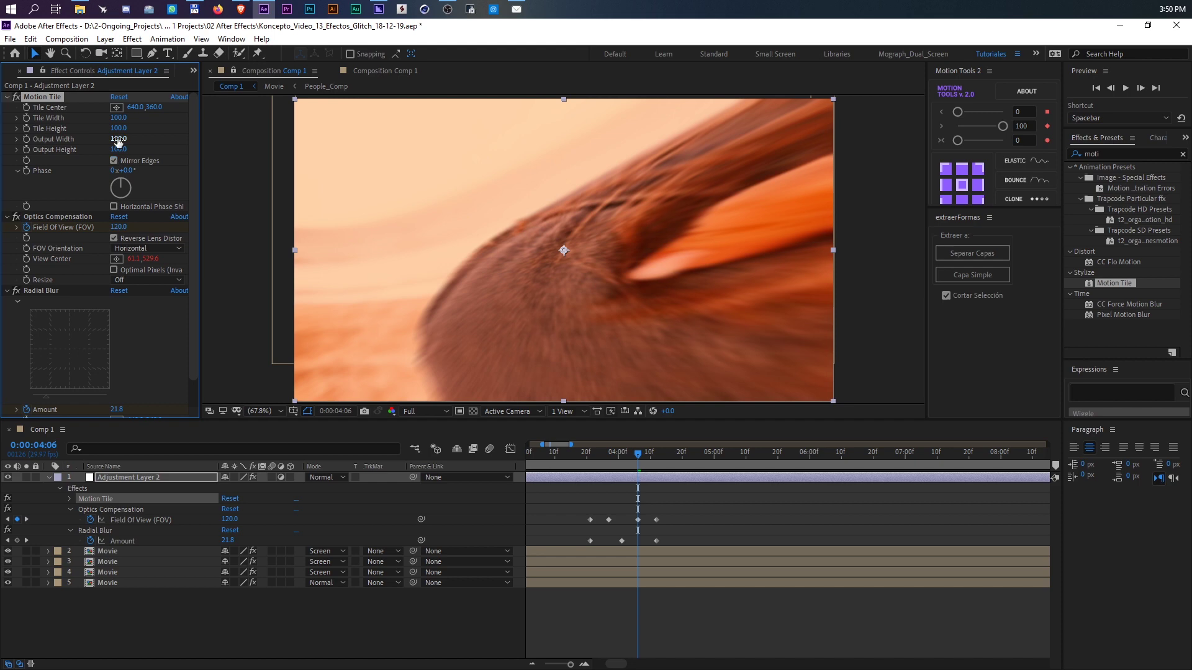
- Set Motion Tile Output Width and Output Height to 150 and preview the result
left_click(123, 139)
type("150")
key("Tab")
type("150")
key("Return")
left_click(577, 455)
key("space")
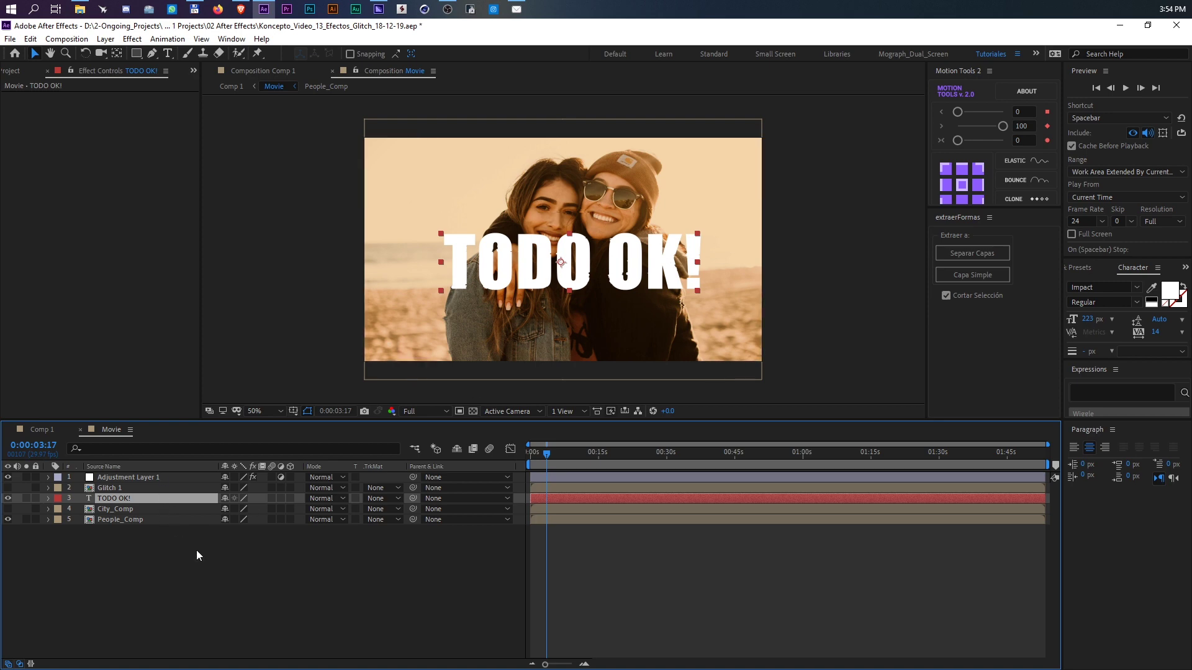
- Check Adjustment Layer 1 and Glitch 1, then expand the TODO OK! text layer's properties
left_click(134, 479)
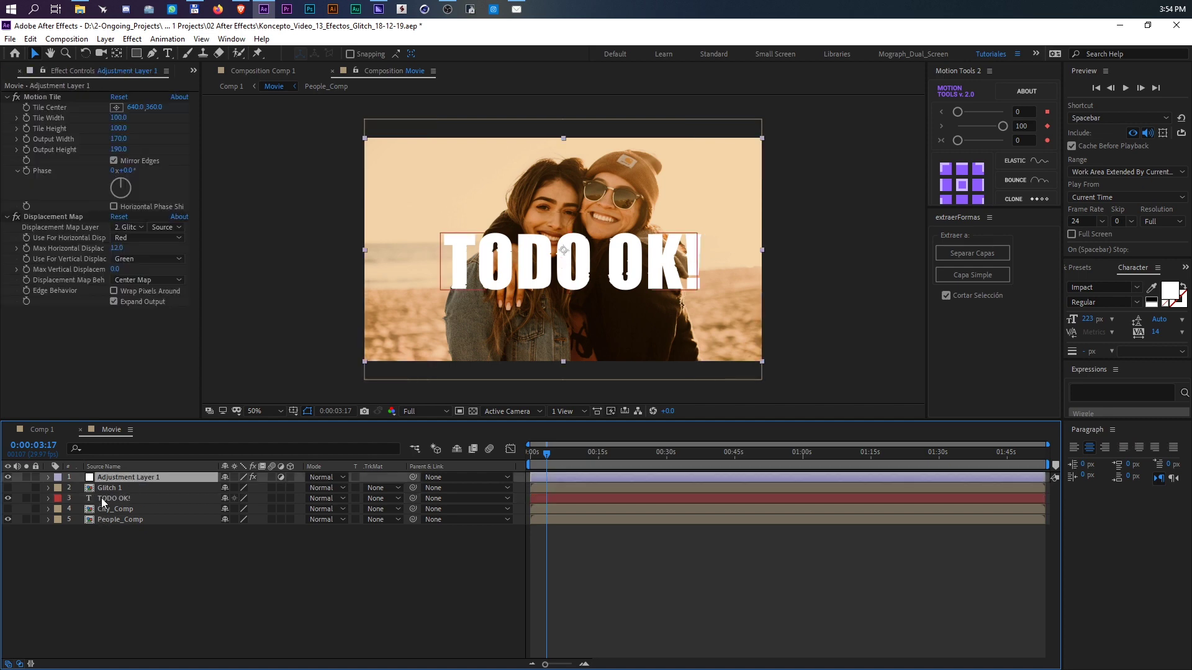
left_click(109, 488)
left_click(47, 498)
left_click(110, 499)
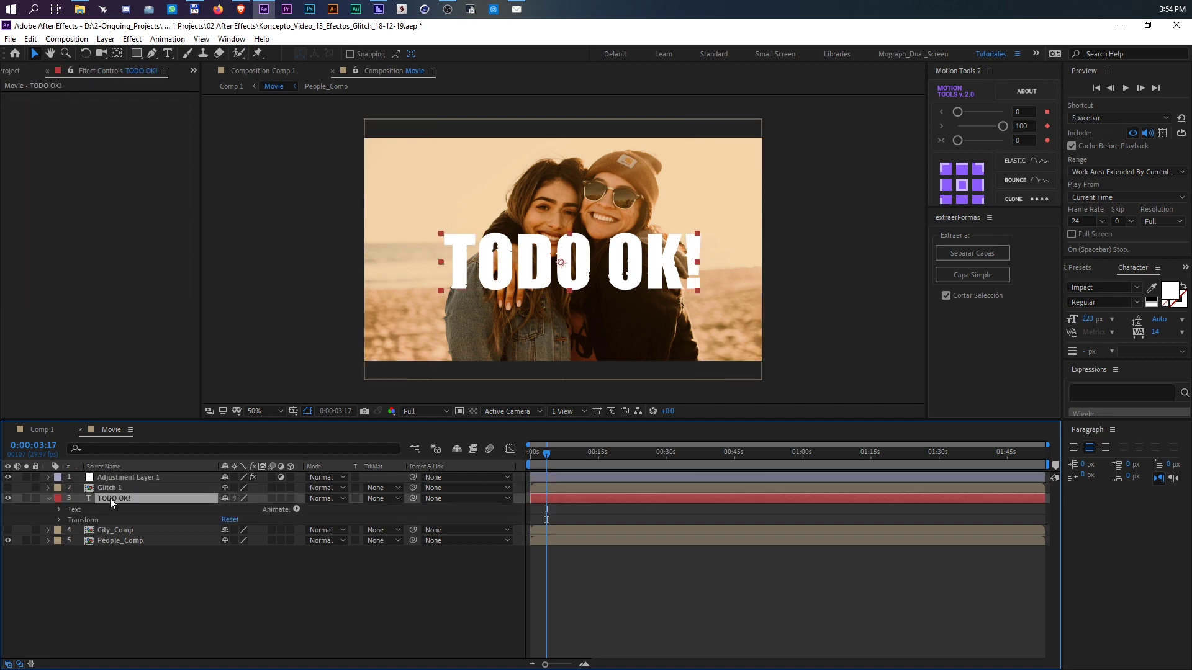
- Add an Opacity text animator to TODO OK! with Opacity set to 0%
left_click(297, 509)
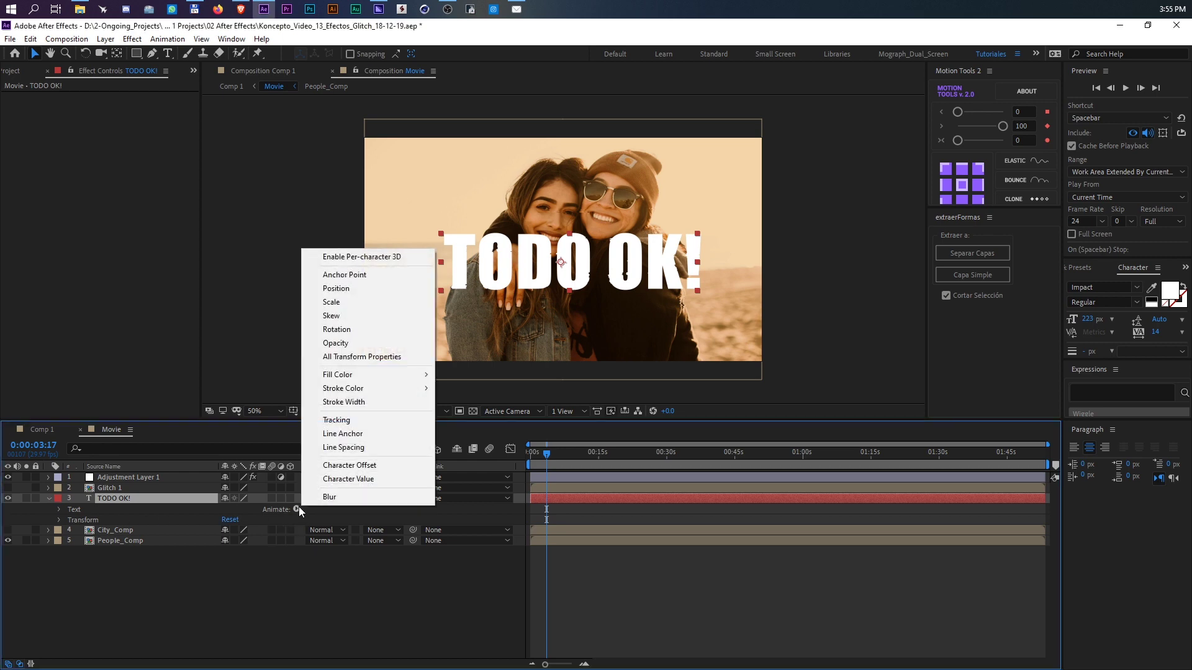
left_click(336, 343)
left_click(260, 576)
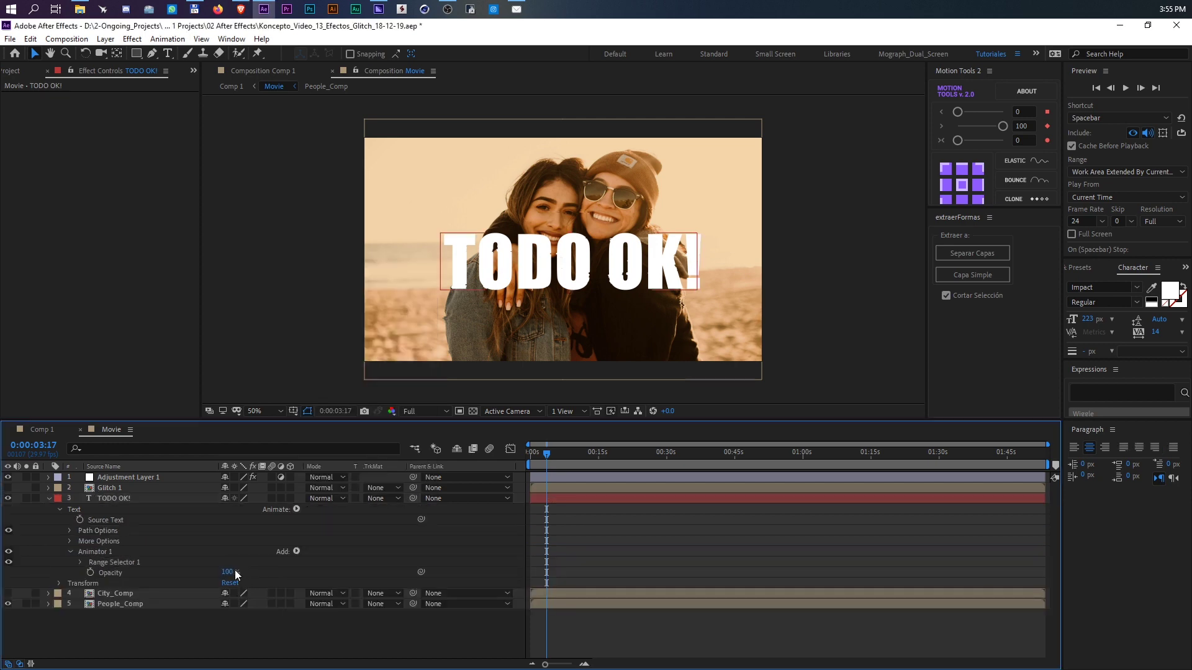
left_click_drag(230, 571, 118, 577)
left_click(118, 577)
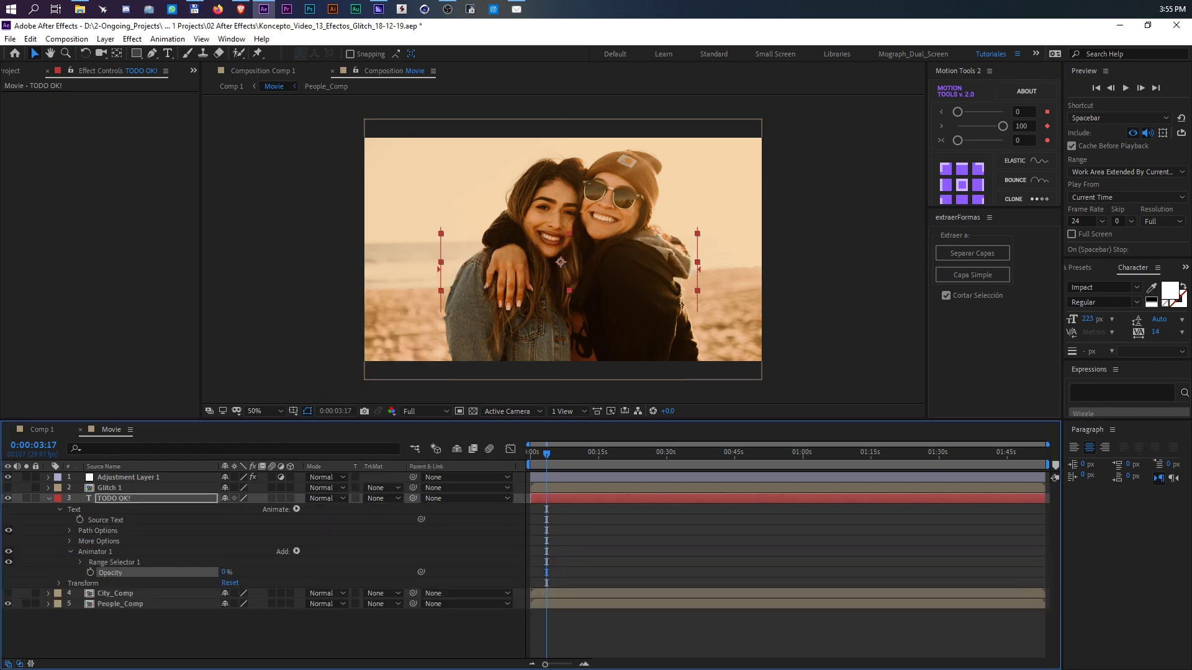
- Set Range Selector 1 Offset to 100% and give it a wiggle(2,100) expression
left_click(80, 562)
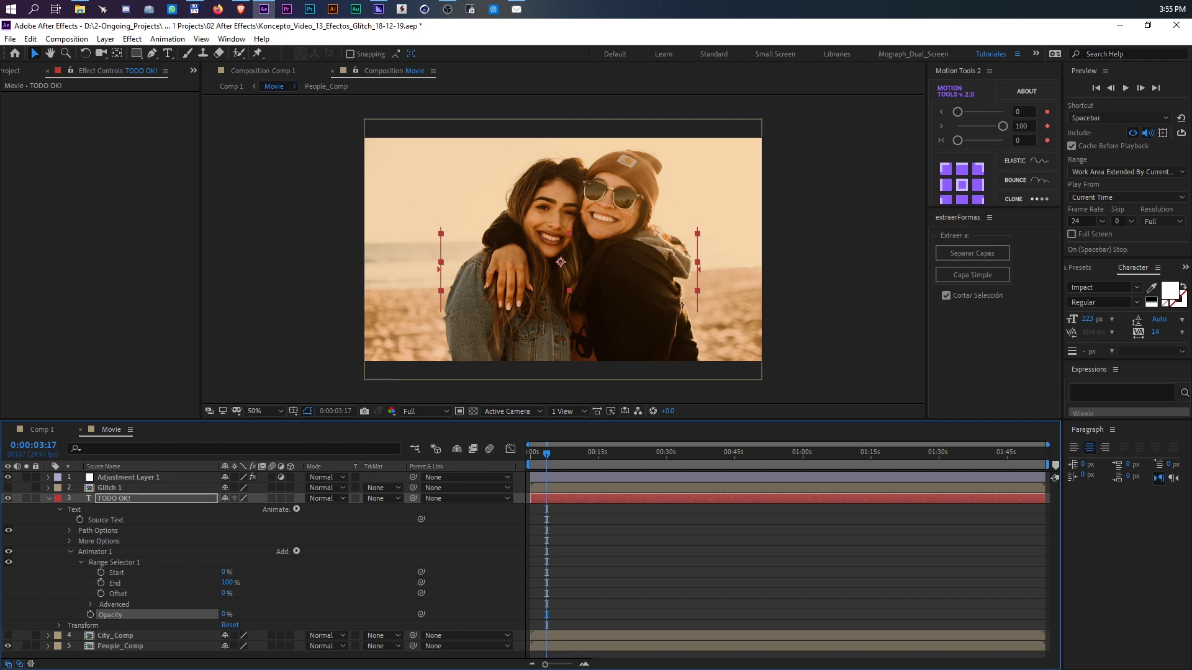
left_click_drag(225, 594, 344, 597)
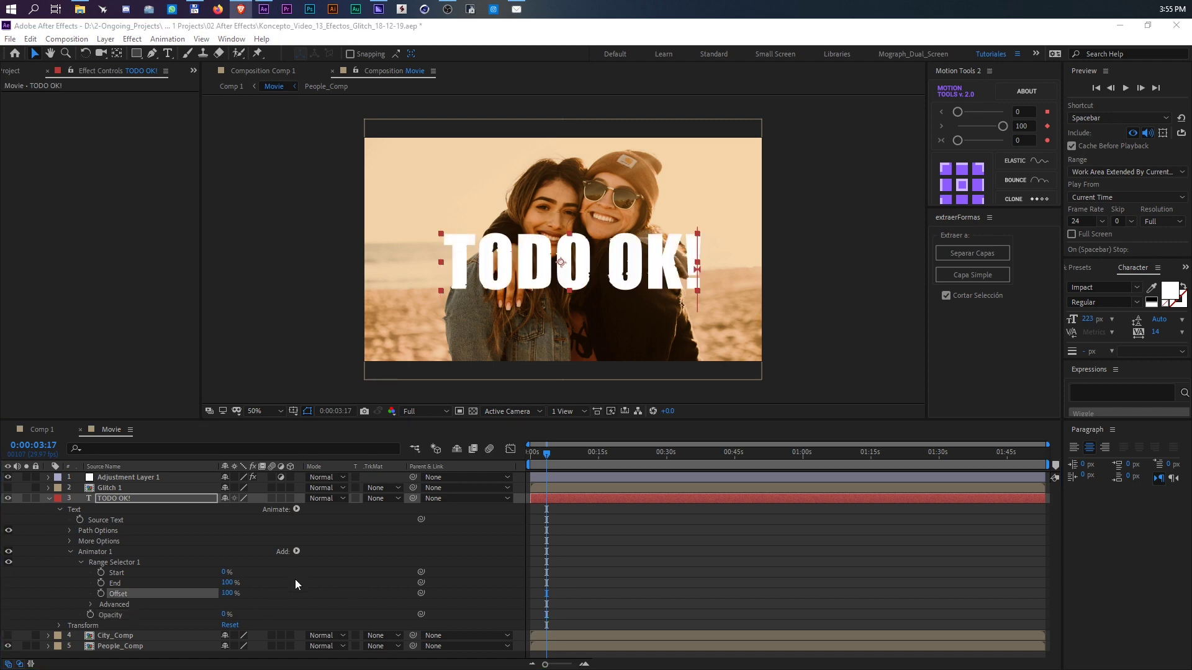
left_click(102, 592, "alt")
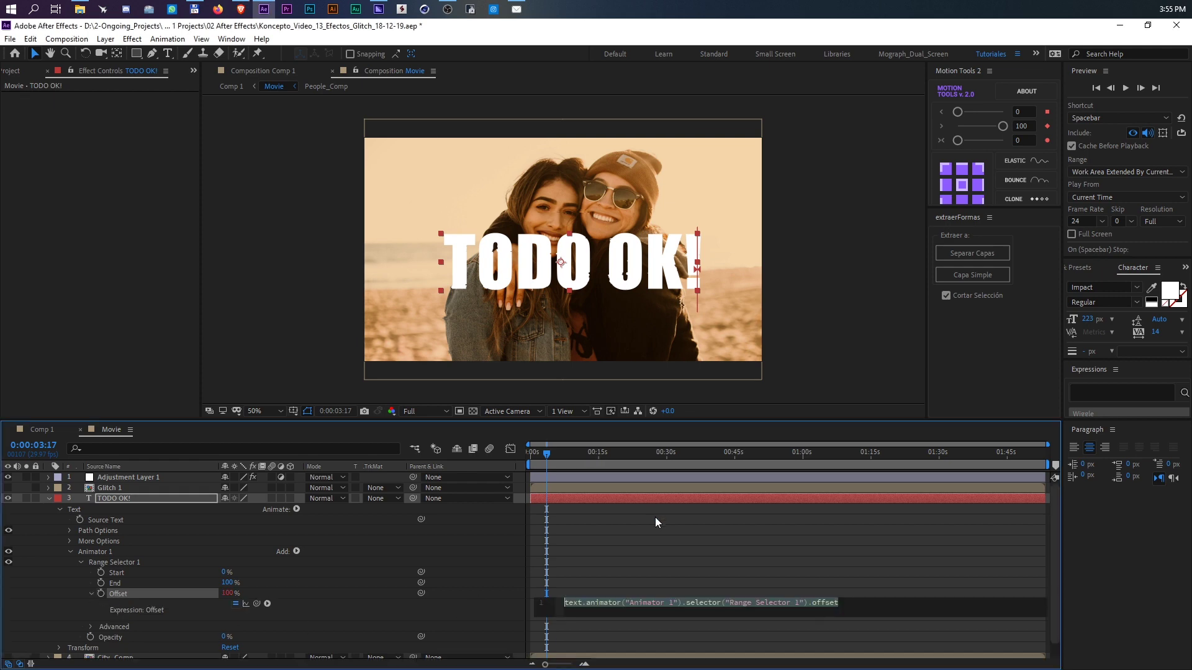
type("wiggle(2,100")
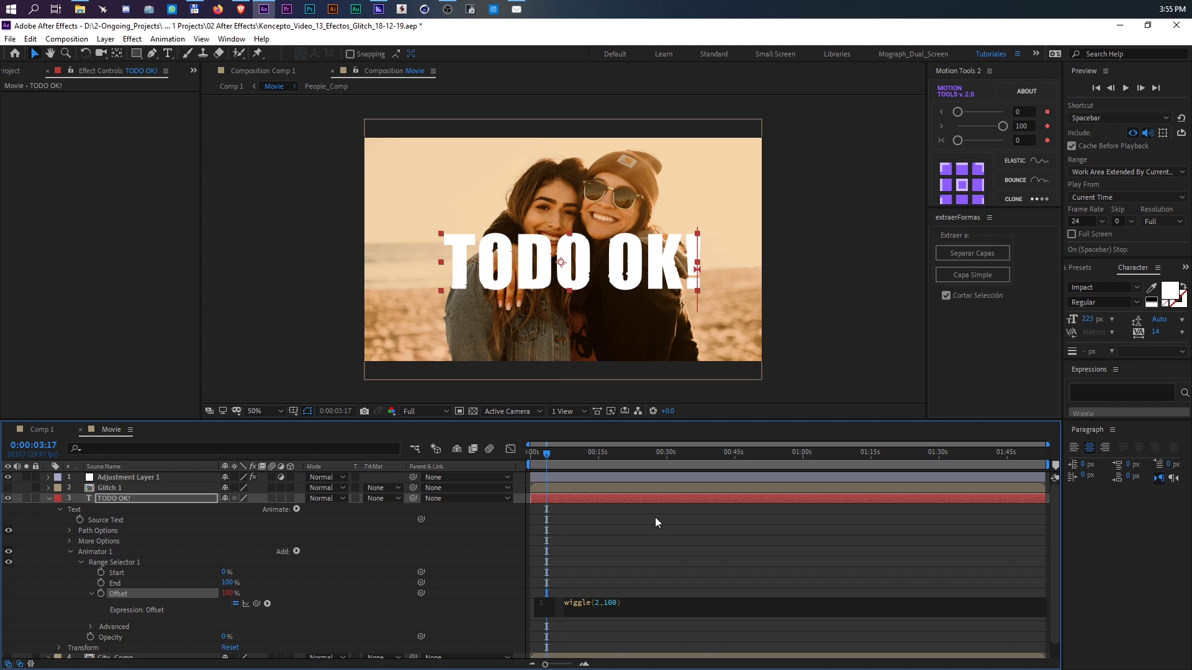